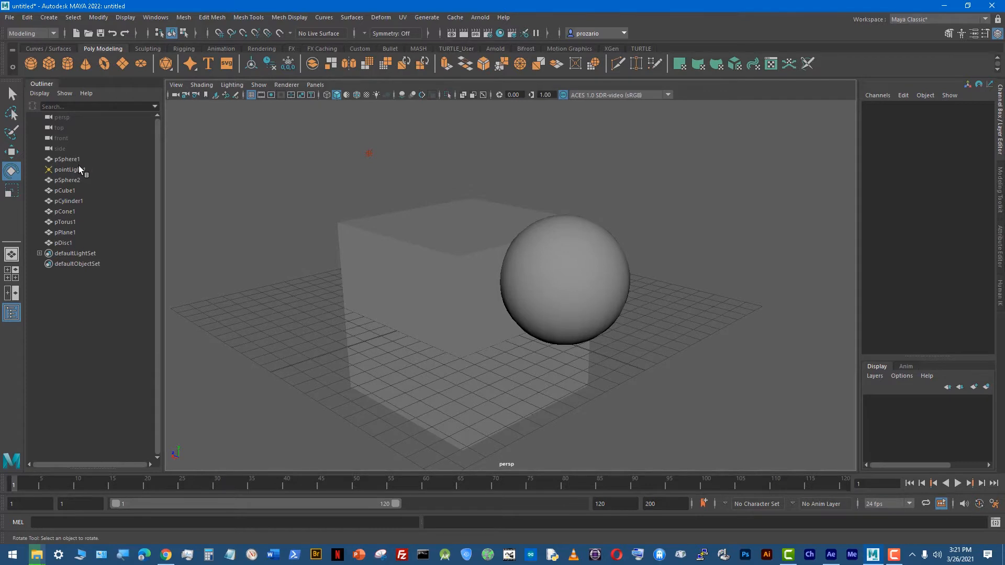
Step: Delete the point light and all other objects in the scene, from pointLight1 through pDisc1, keeping only pSphere1
{"action": "left_click", "coordinate": [78, 166]}
{"action": "left_click", "coordinate": [71, 159]}
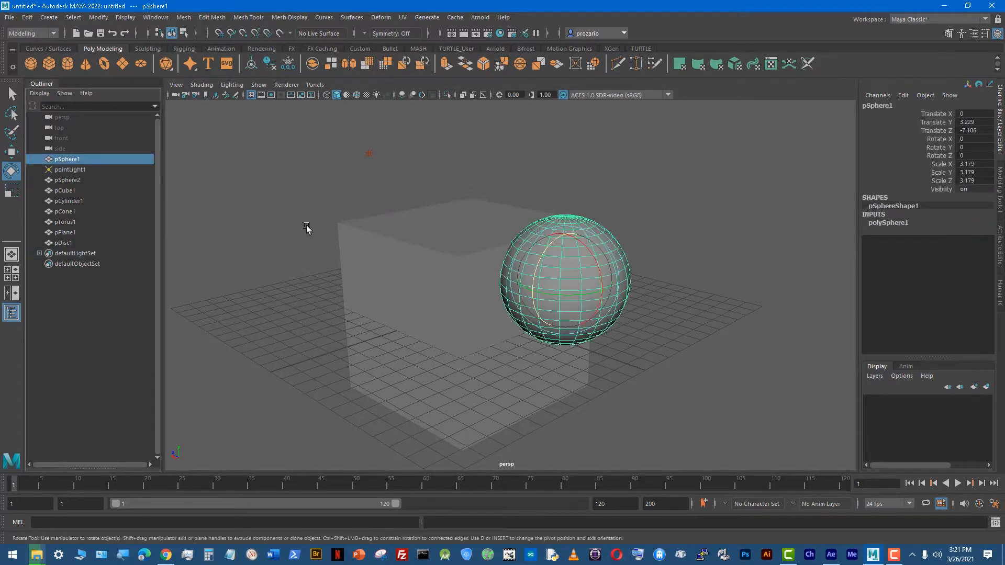
{"action": "left_click", "coordinate": [83, 169]}
{"action": "left_click", "coordinate": [70, 240], "text": "shift"}
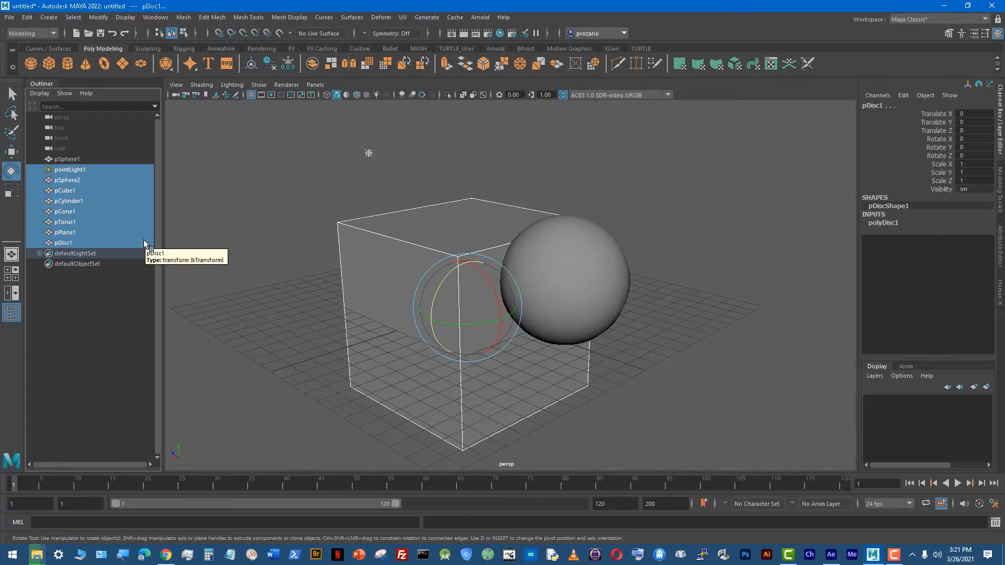
{"action": "key", "text": "Delete"}
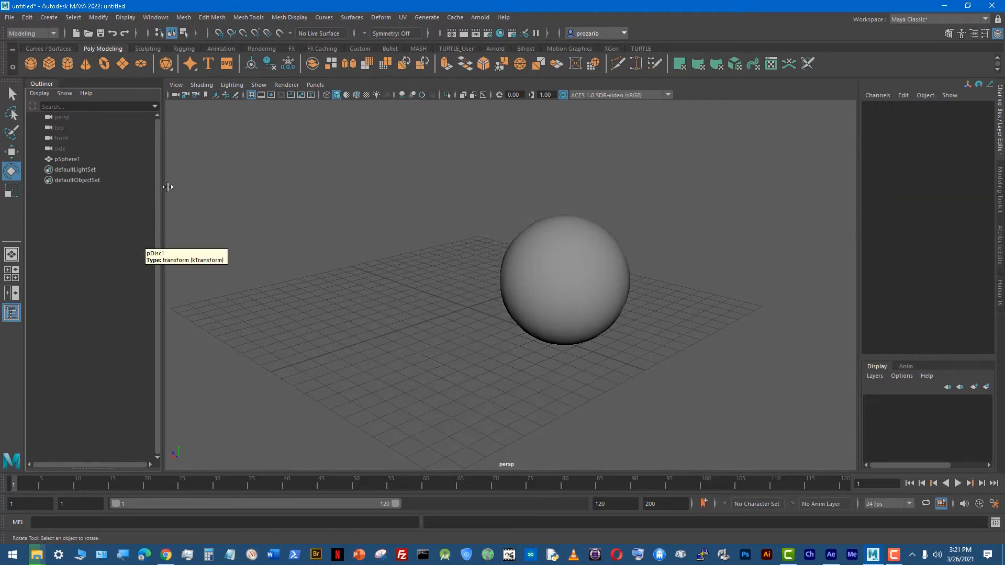
Step: Set pSphere1's Translate Y and Translate Z to 0 to centre it at the origin
{"action": "left_click", "coordinate": [582, 299]}
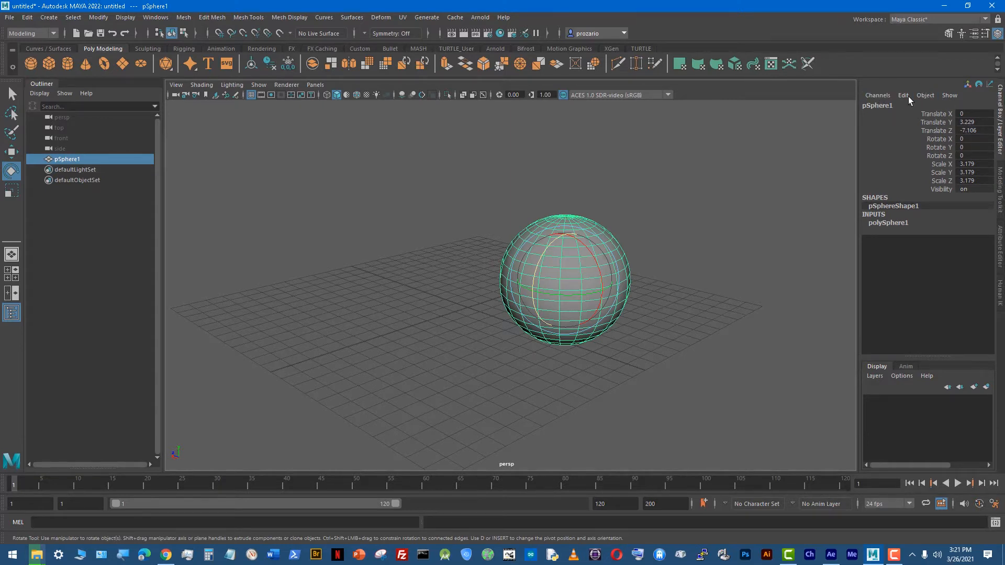
{"action": "double_click", "coordinate": [974, 122]}
{"action": "type", "text": "0"}
{"action": "key", "text": "Tab"}
{"action": "type", "text": "0"}
{"action": "key", "text": "Return"}
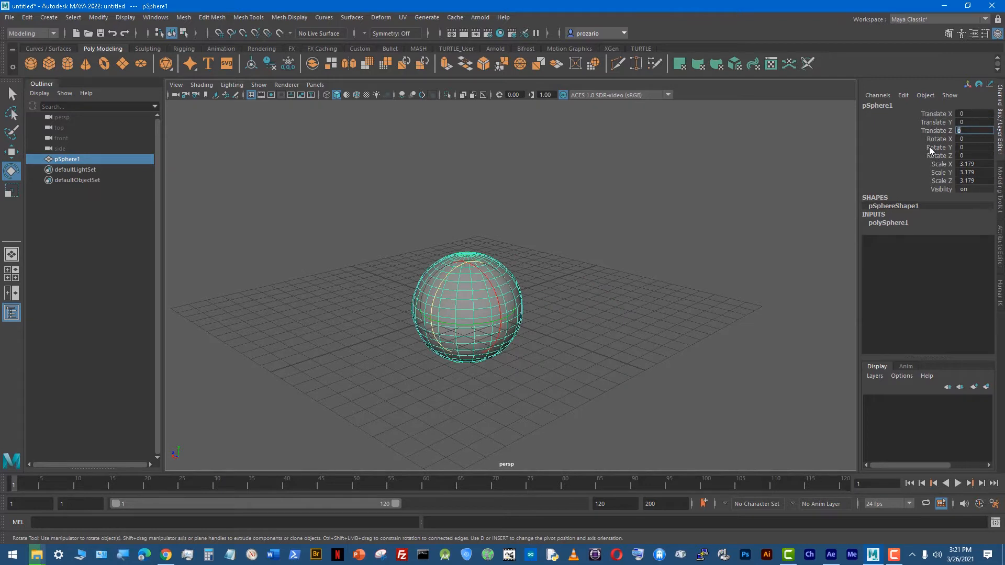
{"action": "left_click", "coordinate": [582, 171]}
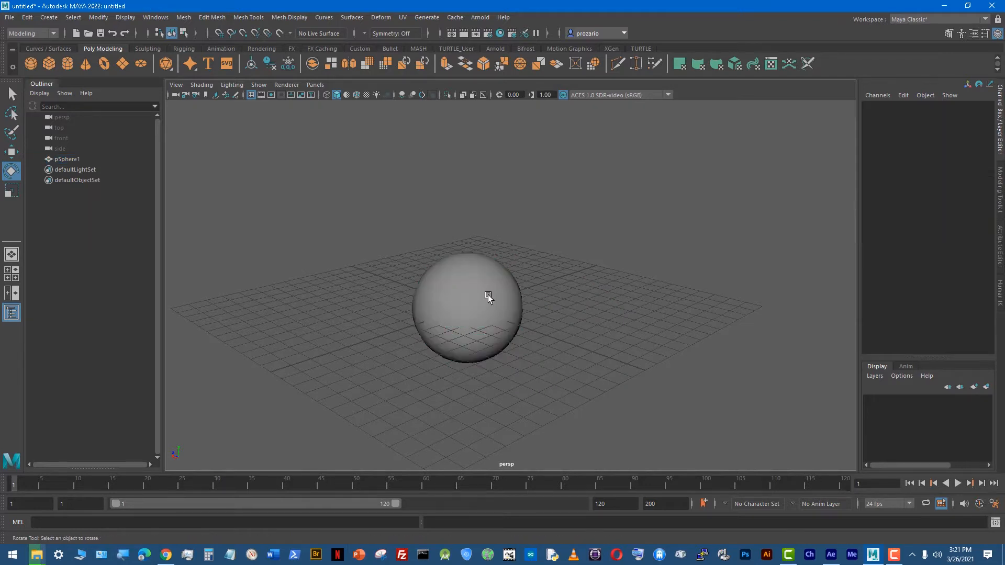
Step: Raise the sphere straight up along the Y axis to about 3.15 units
{"action": "left_click", "coordinate": [489, 294]}
{"action": "key", "text": "w"}
{"action": "left_click_drag", "start_coordinate": [467, 262], "coordinate": [463, 206]}
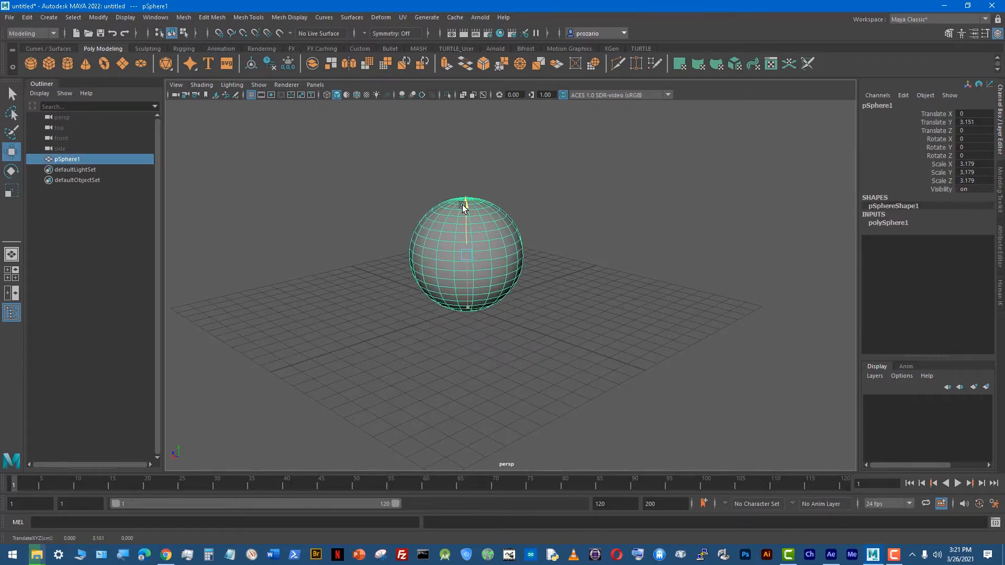
{"action": "mouse_move", "coordinate": [558, 250]}
{"action": "left_mouse_down", "text": "alt"}
{"action": "mouse_move", "coordinate": [524, 264]}
{"action": "mouse_move", "coordinate": [543, 245]}
{"action": "left_mouse_up", "text": "alt"}
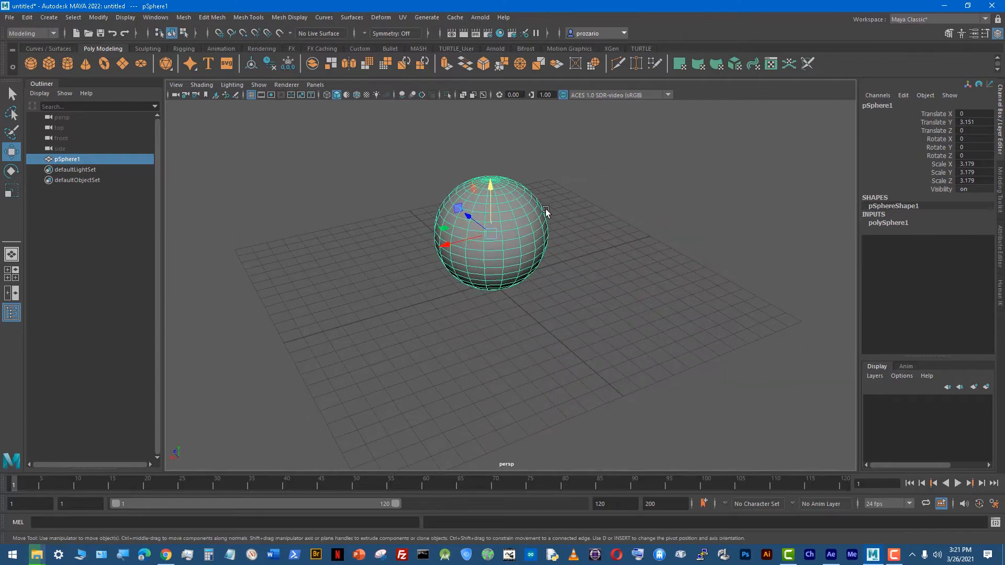
{"action": "key", "text": "f"}
{"action": "left_click_drag", "start_coordinate": [480, 284], "coordinate": [555, 268], "text": "alt"}
{"action": "right_click_drag", "start_coordinate": [691, 268], "coordinate": [625, 287], "text": "alt"}
{"action": "middle_click_drag", "start_coordinate": [626, 287], "coordinate": [623, 299], "text": "alt"}
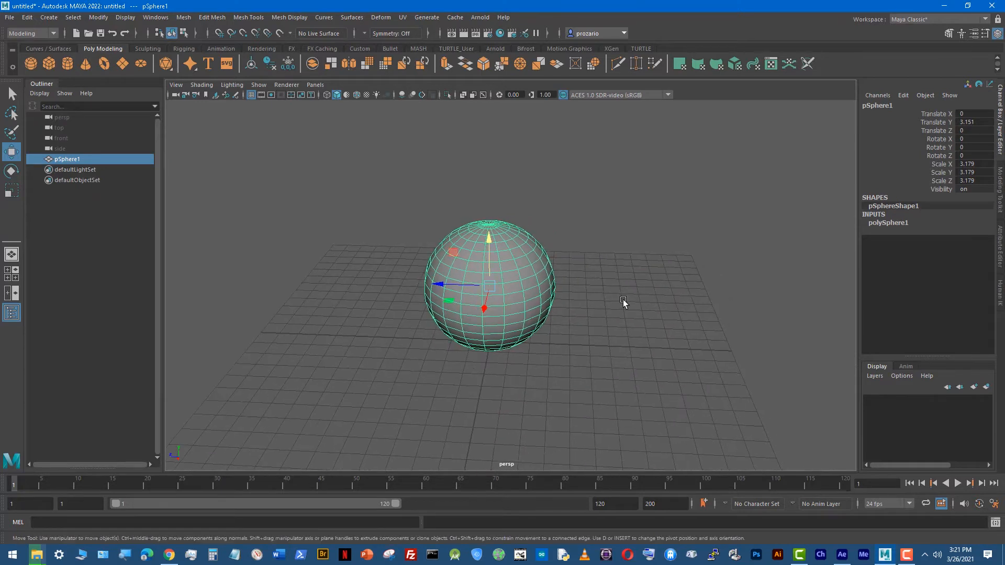
{"action": "right_click_drag", "start_coordinate": [622, 300], "coordinate": [524, 353], "text": "alt"}
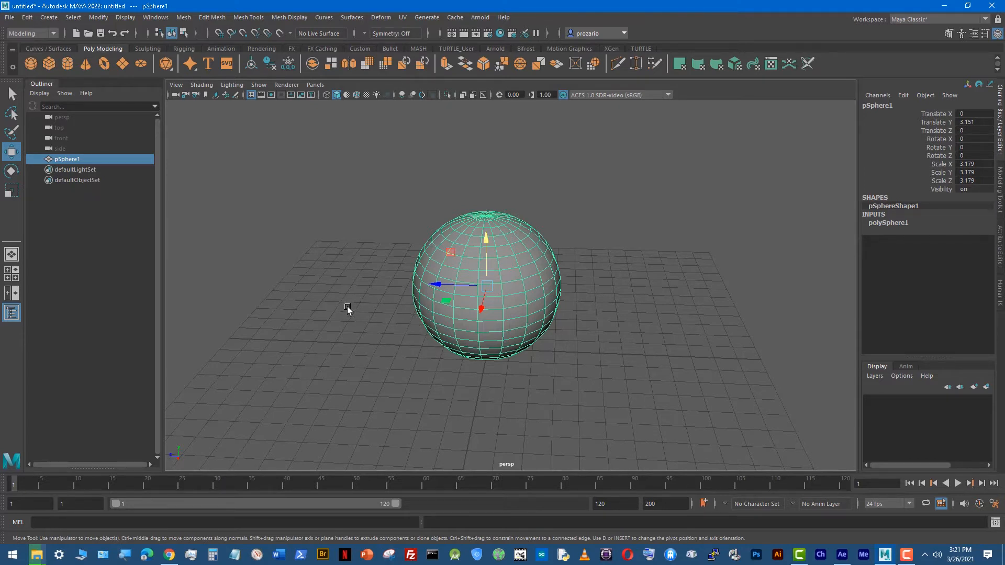
Step: Switch the workspace to the layout combining Hypershade, render view and perspective view
{"action": "key", "text": "space"}
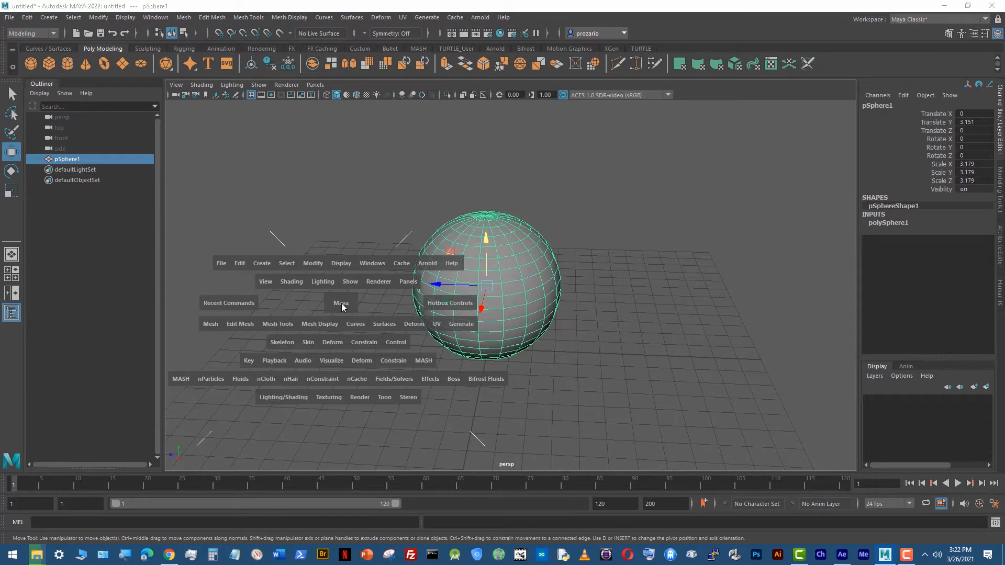
{"action": "key", "text": "space"}
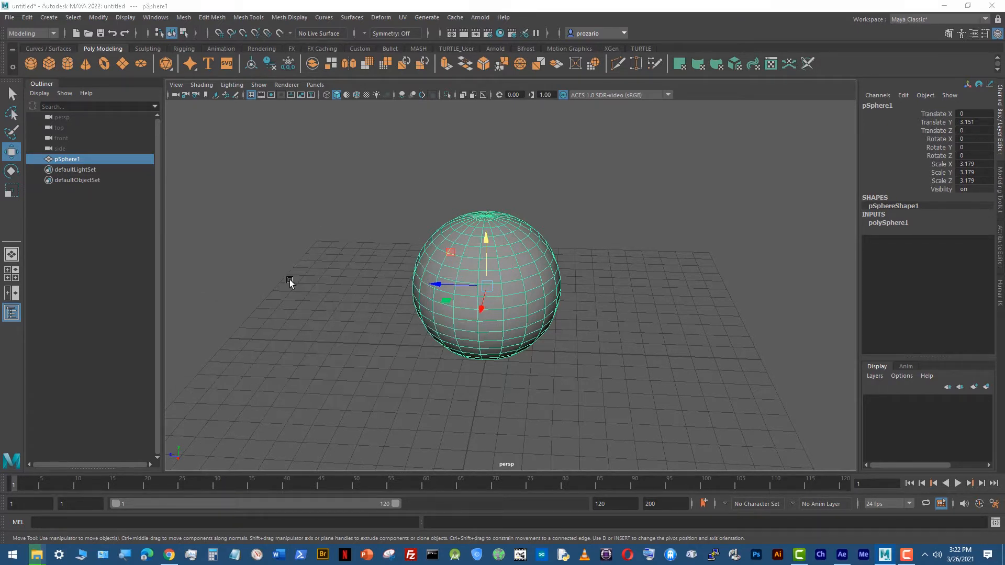
{"action": "key", "text": "space"}
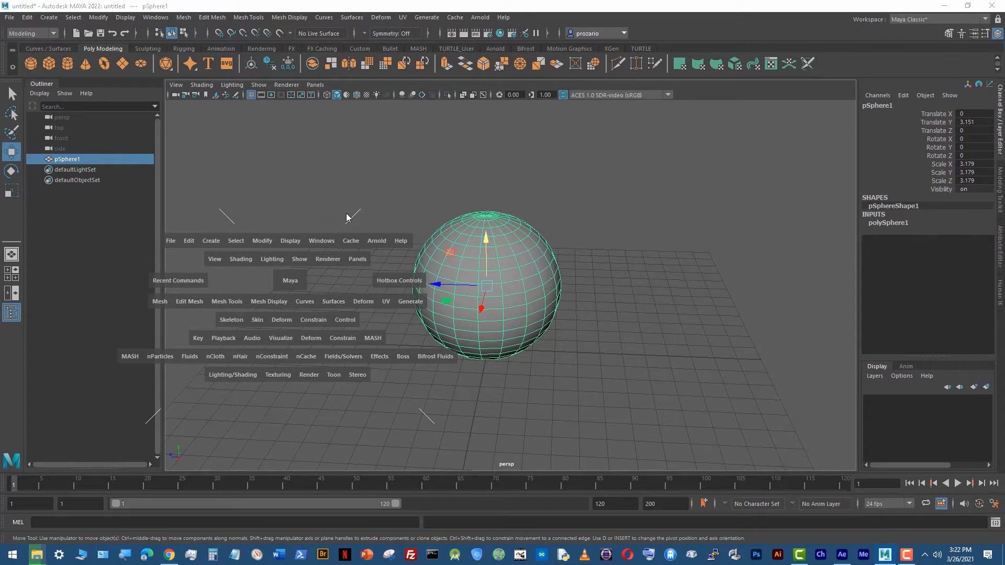
{"action": "left_click", "coordinate": [323, 274]}
{"action": "key", "text": "space"}
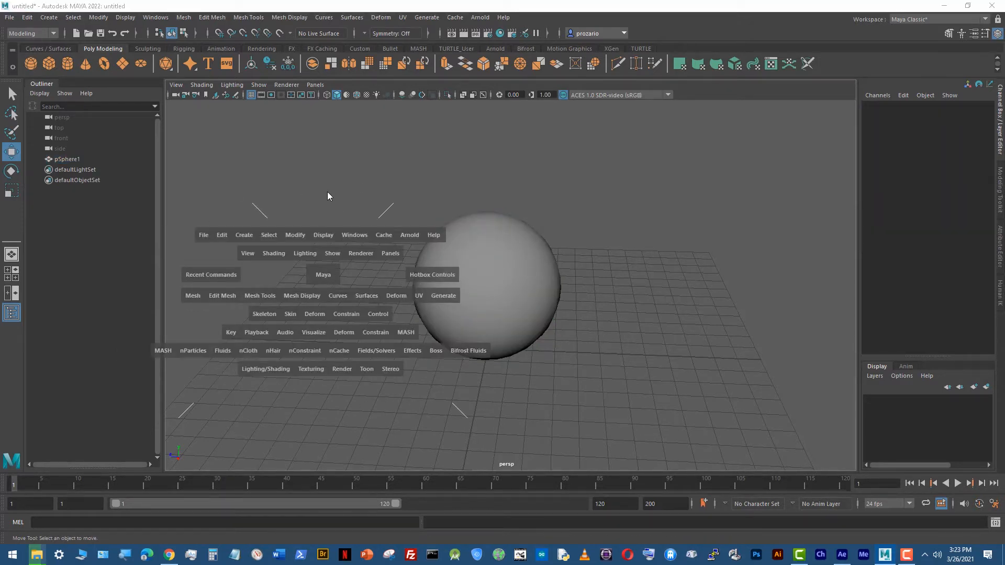
{"action": "left_click_drag", "start_coordinate": [328, 191], "coordinate": [369, 181]}
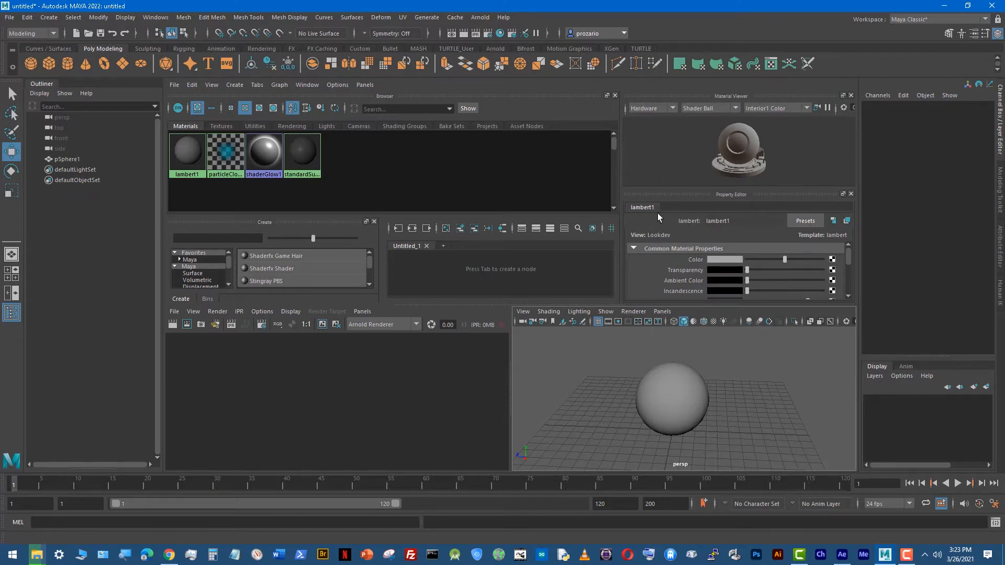
Step: Examine the panels of the combined layout by maximizing and restoring them, including the render view
{"action": "left_click", "coordinate": [678, 390]}
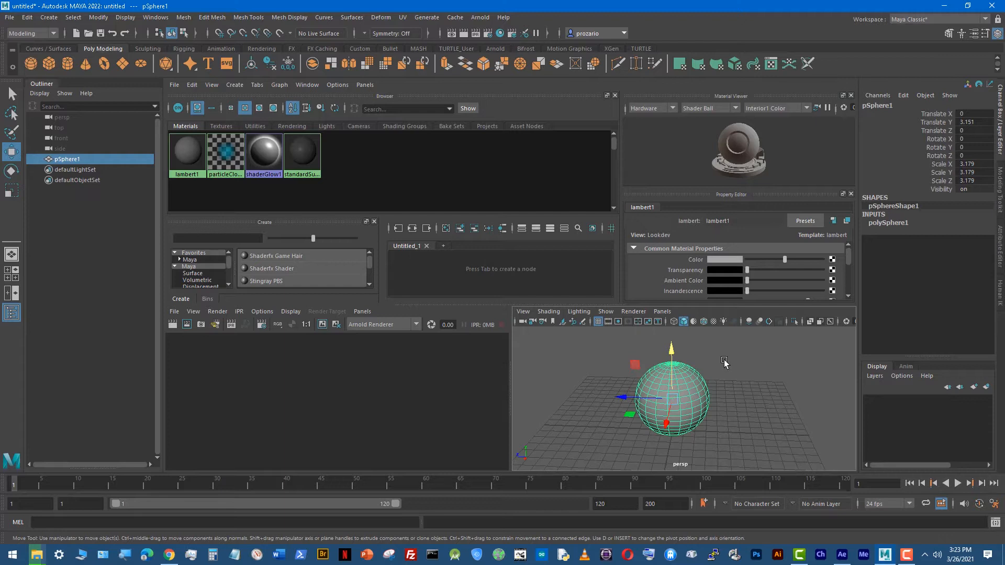
{"action": "left_click", "coordinate": [748, 410]}
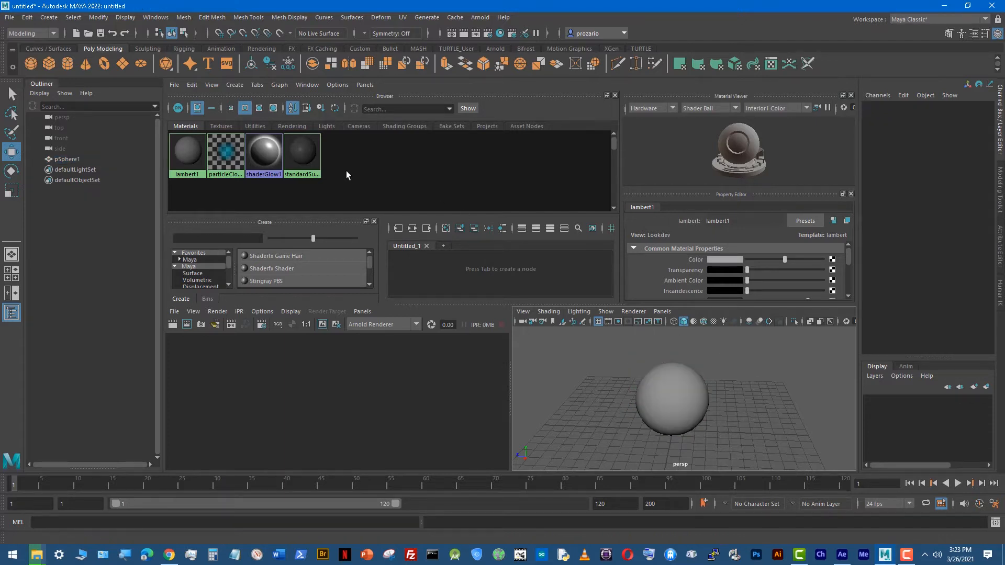
{"action": "left_click", "coordinate": [221, 353]}
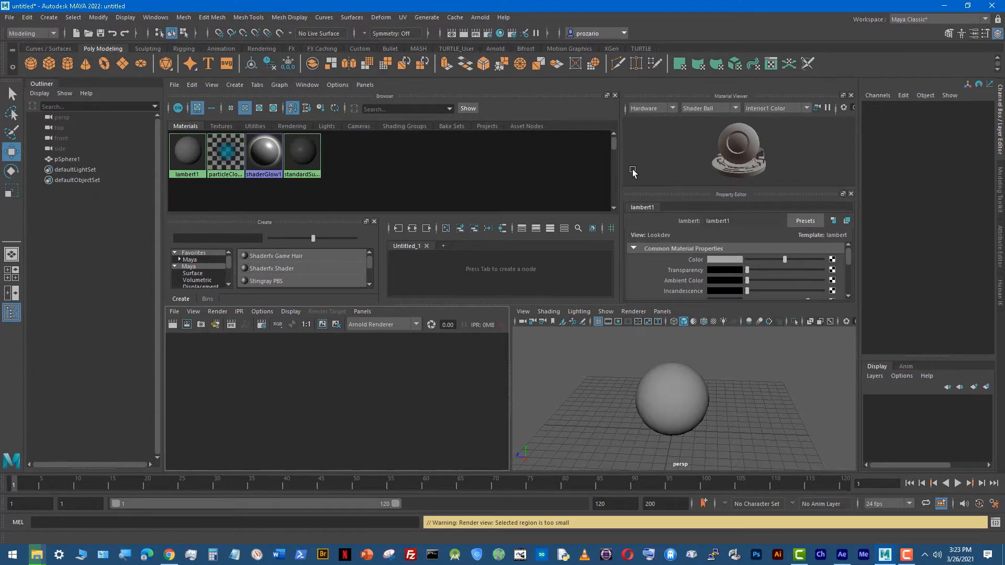
{"action": "key", "text": "space"}
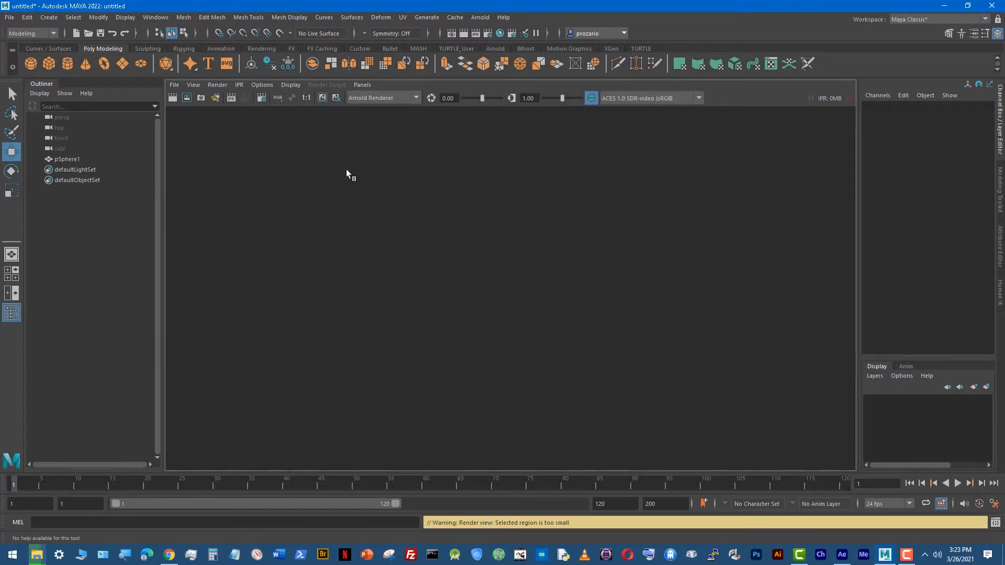
{"action": "key", "text": "space"}
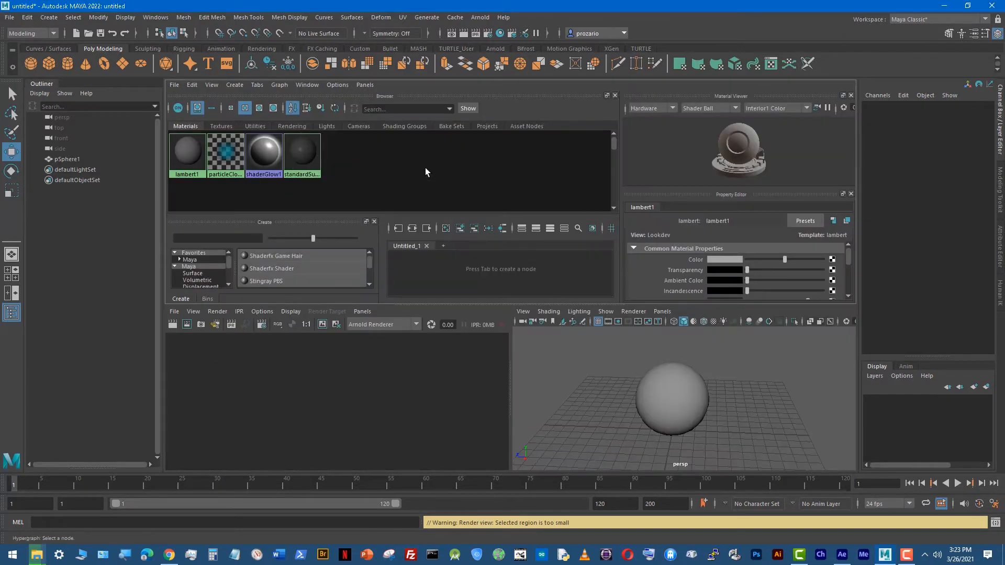
{"action": "key", "text": "space"}
{"action": "key", "text": "space"}
{"action": "key", "text": "space"}
{"action": "key", "text": "space"}
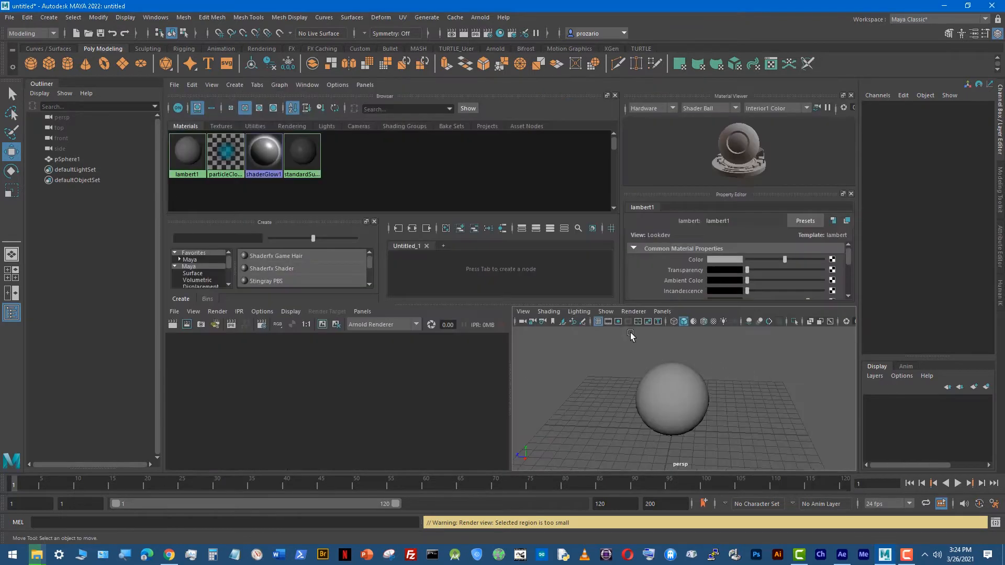
Step: Change to the four-view layout and maximize individual views, ending with the perspective view at full size
{"action": "left_click", "coordinate": [11, 281]}
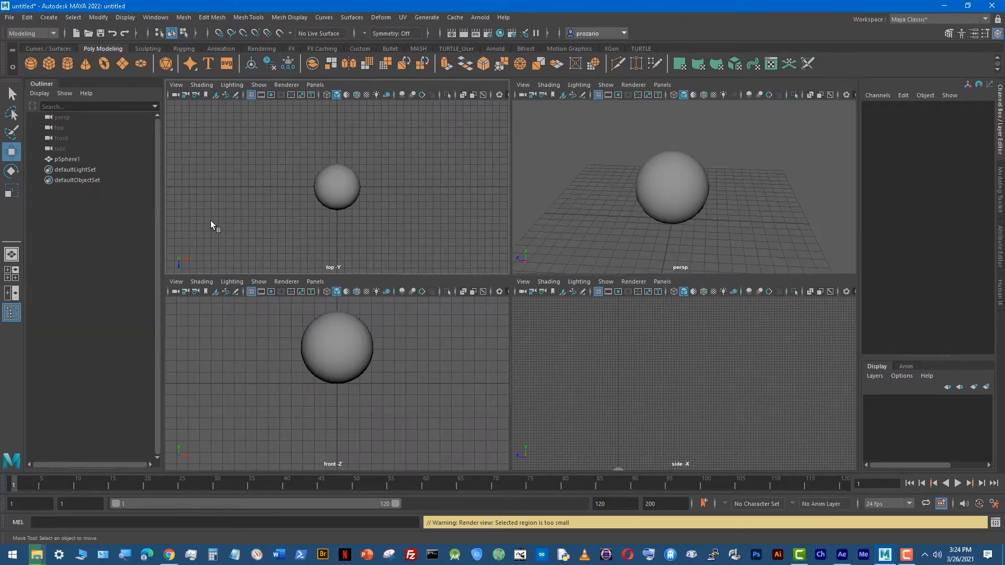
{"action": "key", "text": "space"}
{"action": "key", "text": "space"}
{"action": "key", "text": "space"}
{"action": "key", "text": "space"}
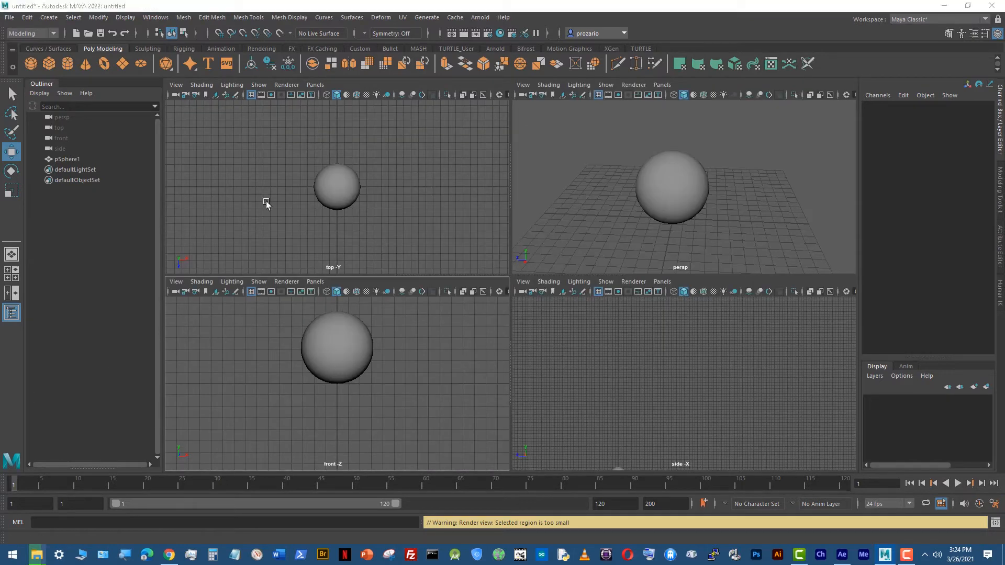
{"action": "key", "text": "space"}
{"action": "key", "text": "space"}
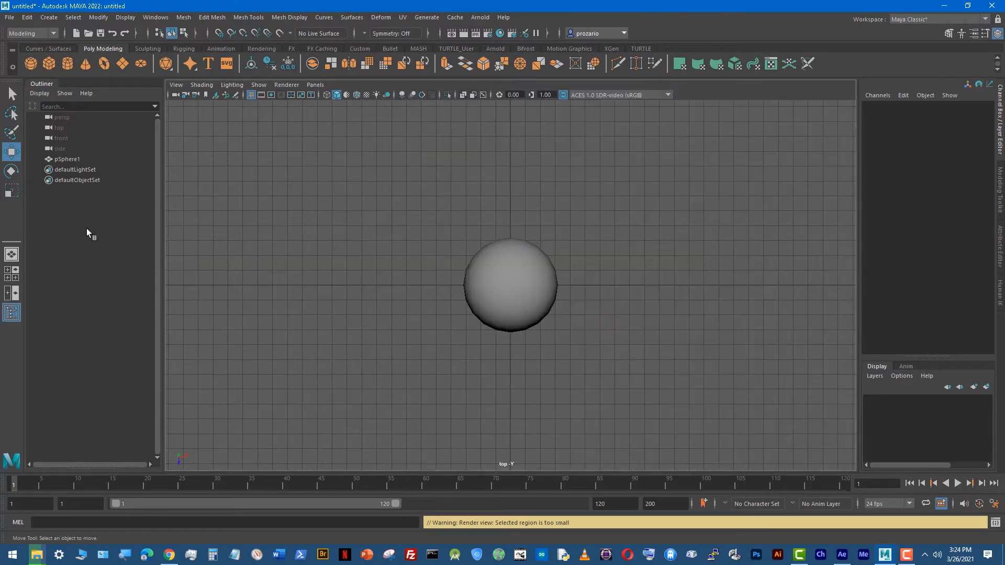
Step: Return to the layout with Hypershade, render view and perspective, and maximize the Hypershade
{"action": "key", "text": "space"}
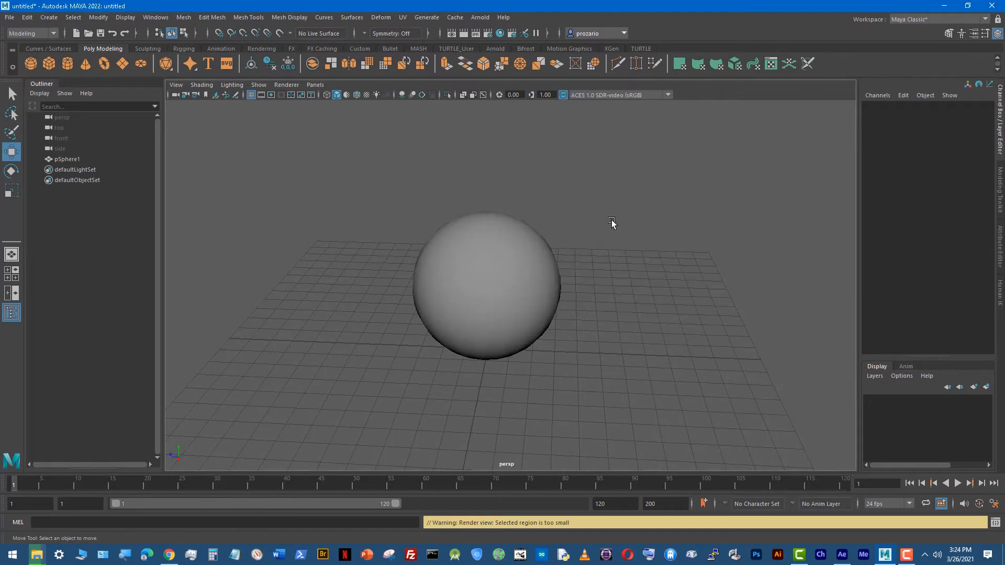
{"action": "key", "text": "space"}
{"action": "key", "text": "space"}
{"action": "key", "text": "space"}
{"action": "key", "text": "space"}
{"action": "key", "text": "space"}
{"action": "key", "text": "space"}
{"action": "key", "text": "space"}
{"action": "left_click_drag", "start_coordinate": [324, 227], "coordinate": [343, 216]}
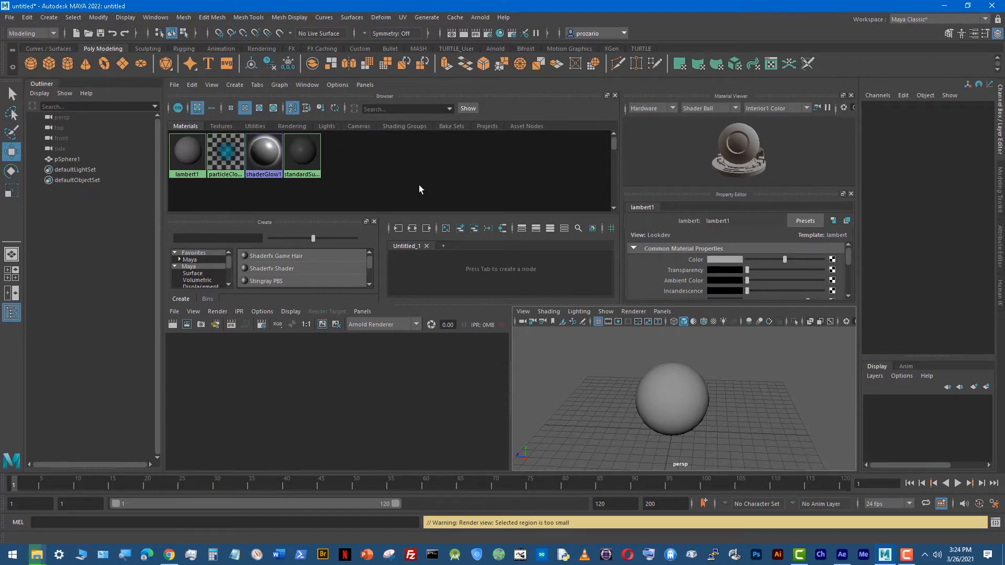
{"action": "key", "text": "space"}
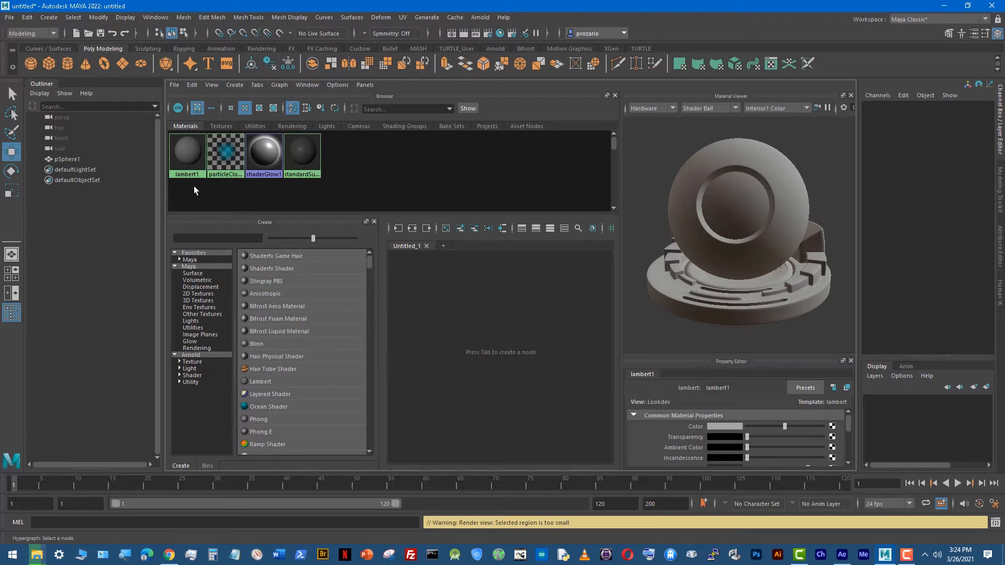
Step: Examine the attributes and previews of the default materials lambert1, particleCloud1, shaderGlow1 and standardSurface1 in the Hypershade
{"action": "left_click", "coordinate": [186, 155]}
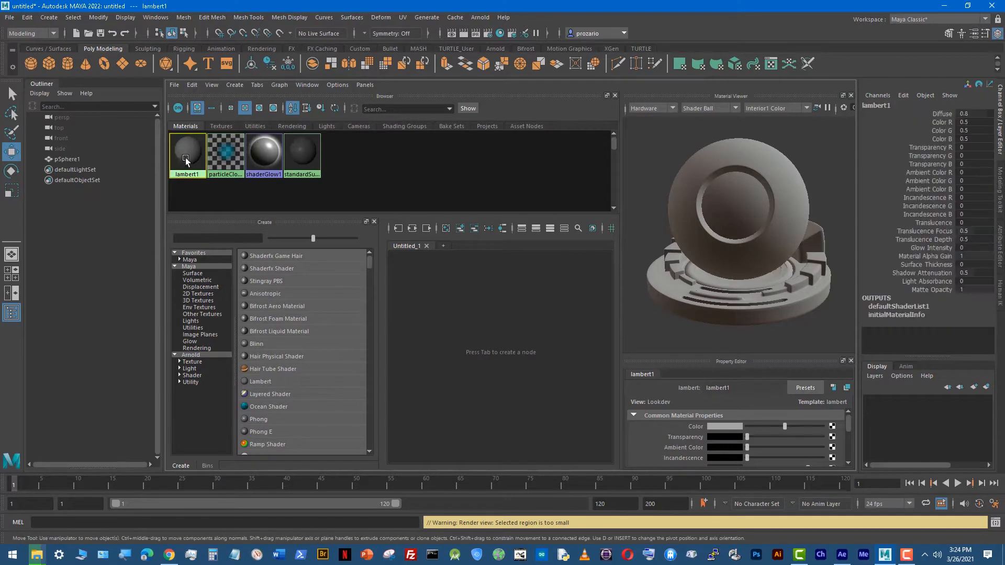
{"action": "left_click", "coordinate": [229, 155]}
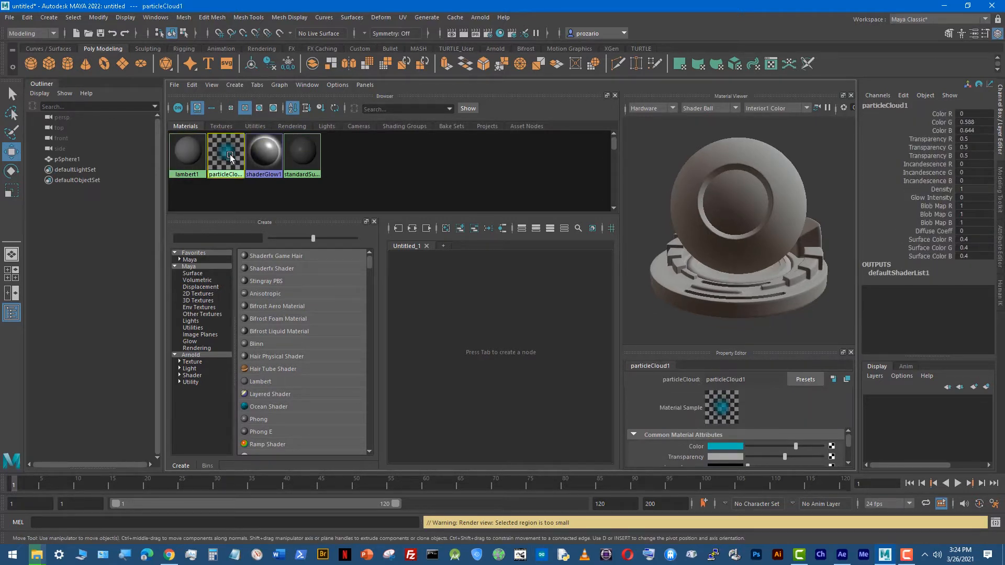
{"action": "left_click", "coordinate": [268, 160]}
{"action": "left_click", "coordinate": [311, 157]}
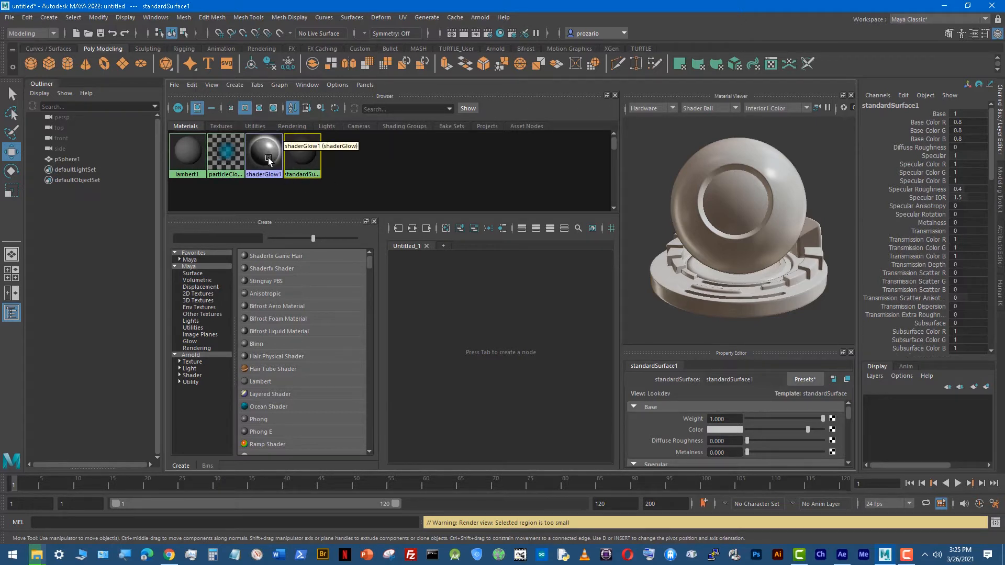
{"action": "left_click", "coordinate": [184, 148]}
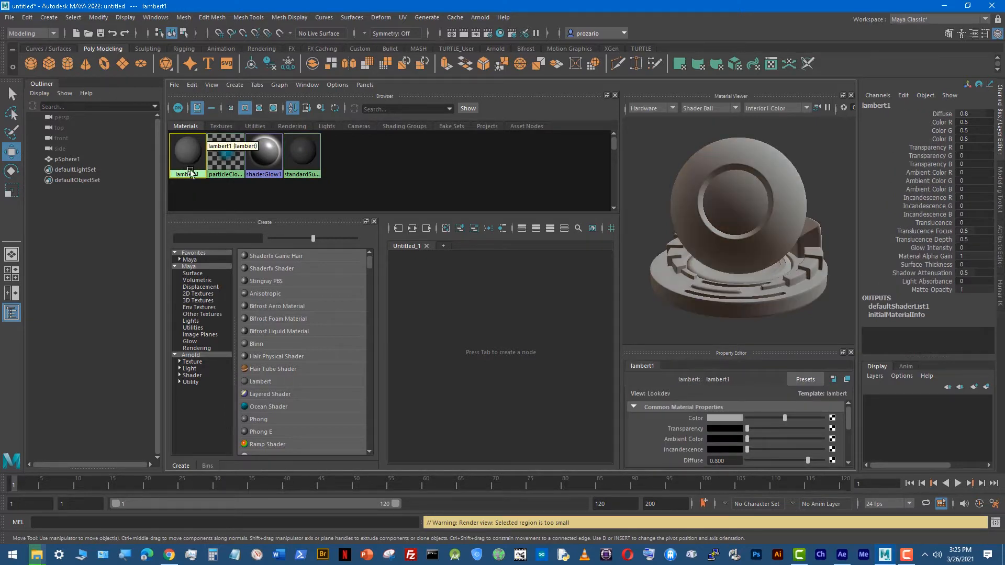
{"action": "left_click", "coordinate": [263, 154]}
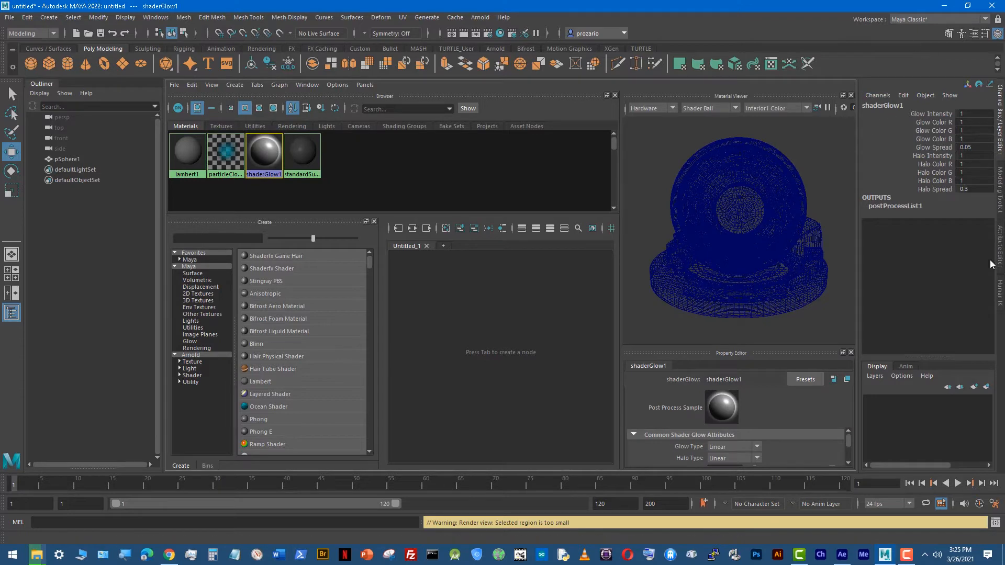
{"action": "left_click", "coordinate": [182, 157]}
{"action": "left_click", "coordinate": [215, 154]}
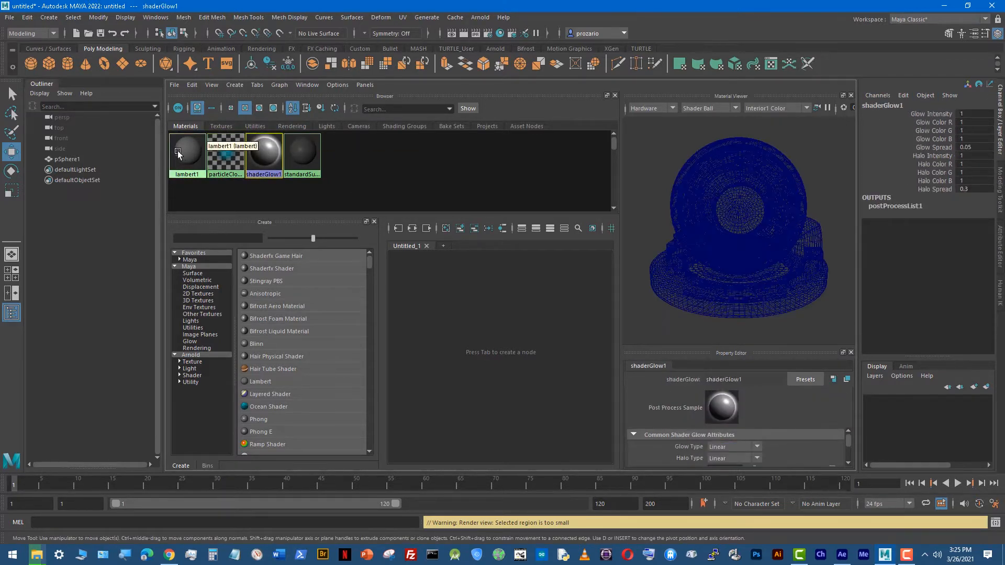
{"action": "left_click", "coordinate": [177, 151]}
{"action": "left_click", "coordinate": [226, 157]}
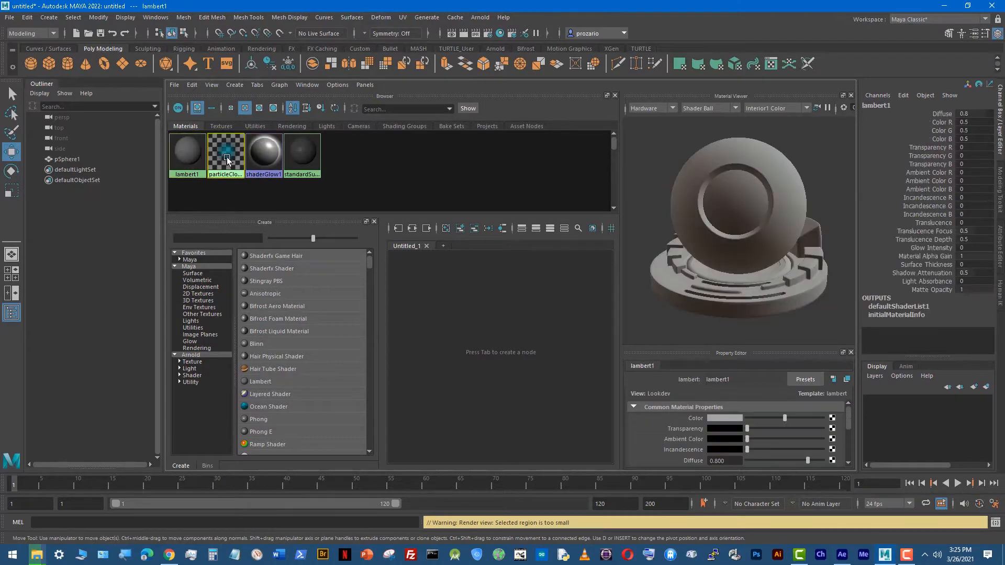
{"action": "left_click", "coordinate": [193, 155]}
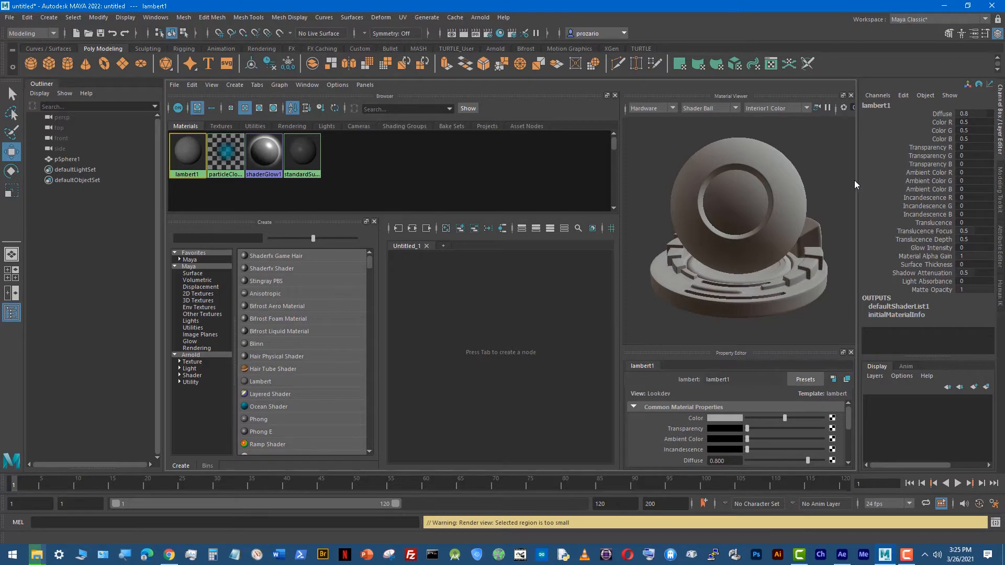
Step: Show the Attribute Editor and examine the default materials' attributes in it, finishing with lambert1
{"action": "key", "text": "ctrl+a"}
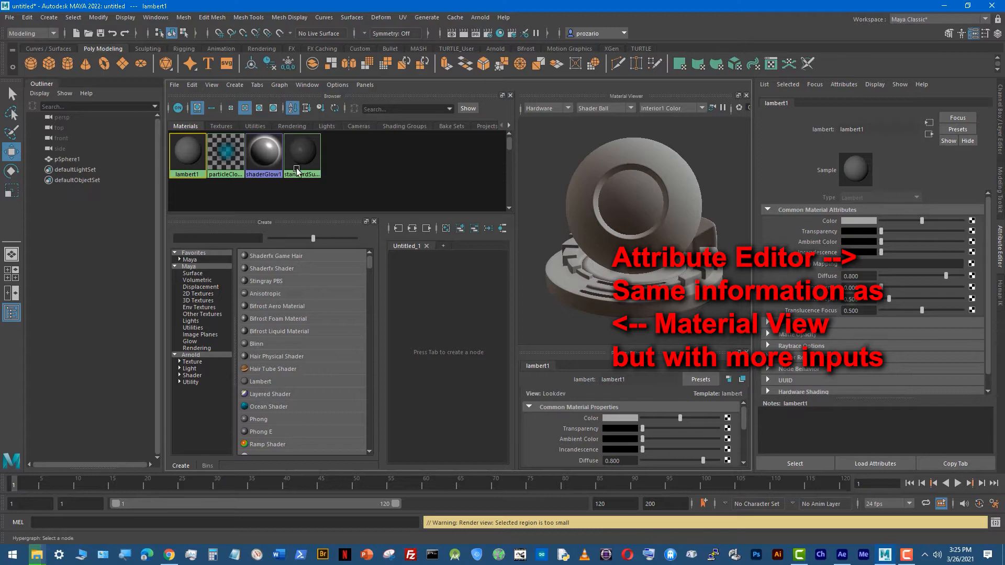
{"action": "left_click", "coordinate": [234, 168]}
{"action": "left_click", "coordinate": [256, 159]}
{"action": "left_click", "coordinate": [304, 157]}
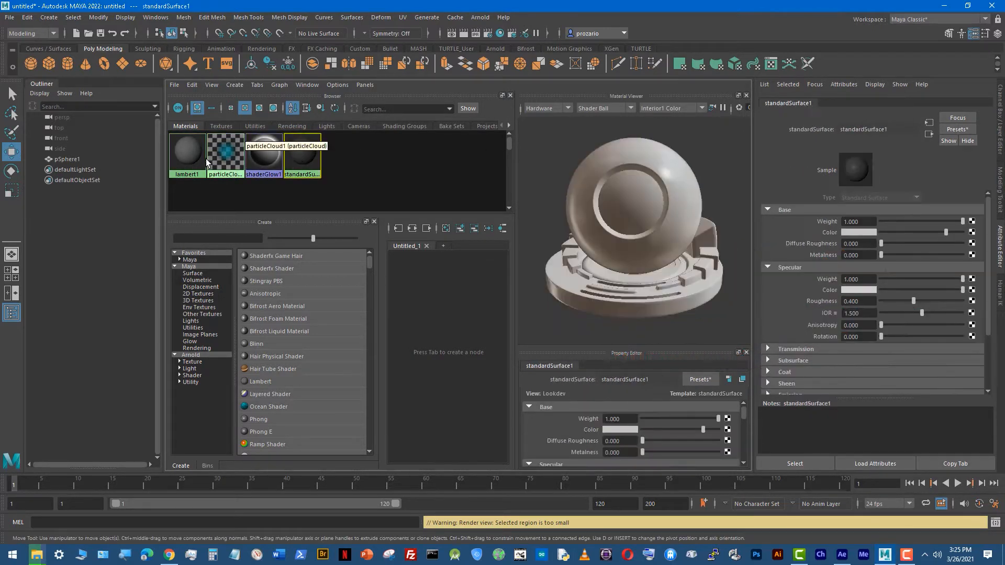
{"action": "left_click", "coordinate": [194, 158]}
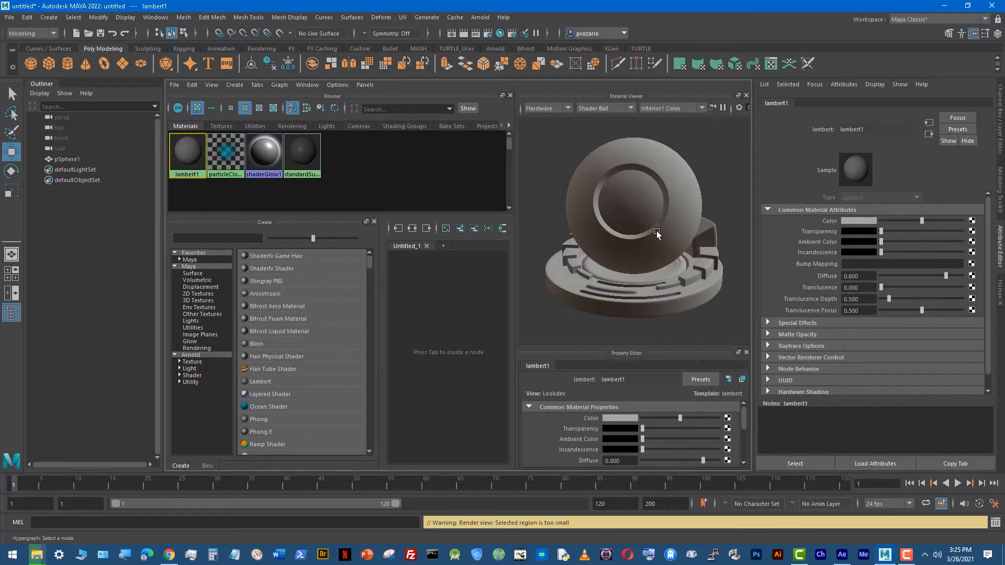
Step: Inspect the sphere in the maximized perspective view, and return to the maximized Hypershade
{"action": "key", "text": "space"}
{"action": "key", "text": "space"}
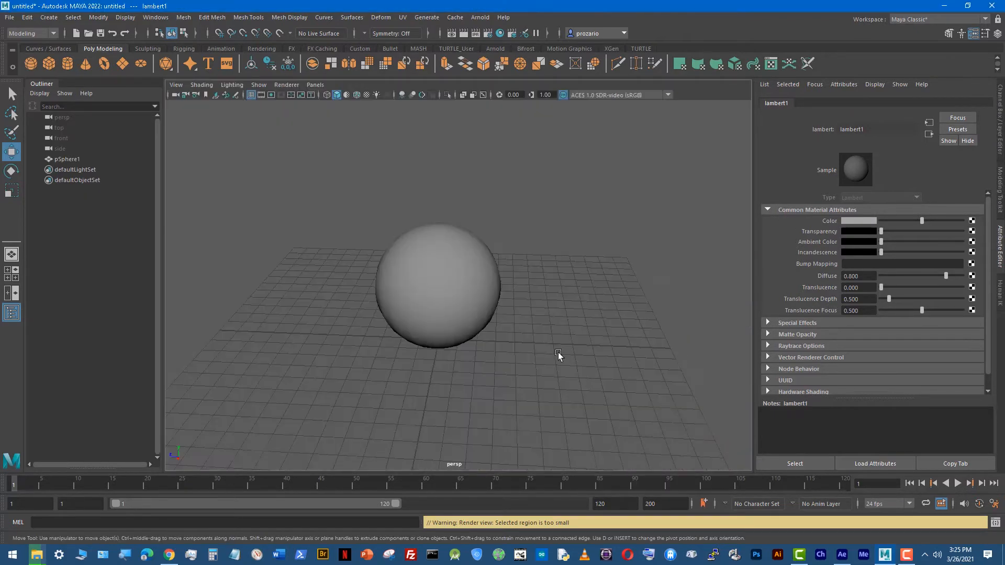
{"action": "scroll", "coordinate": [263, 240], "scroll_direction": "up", "scroll_amount": 3}
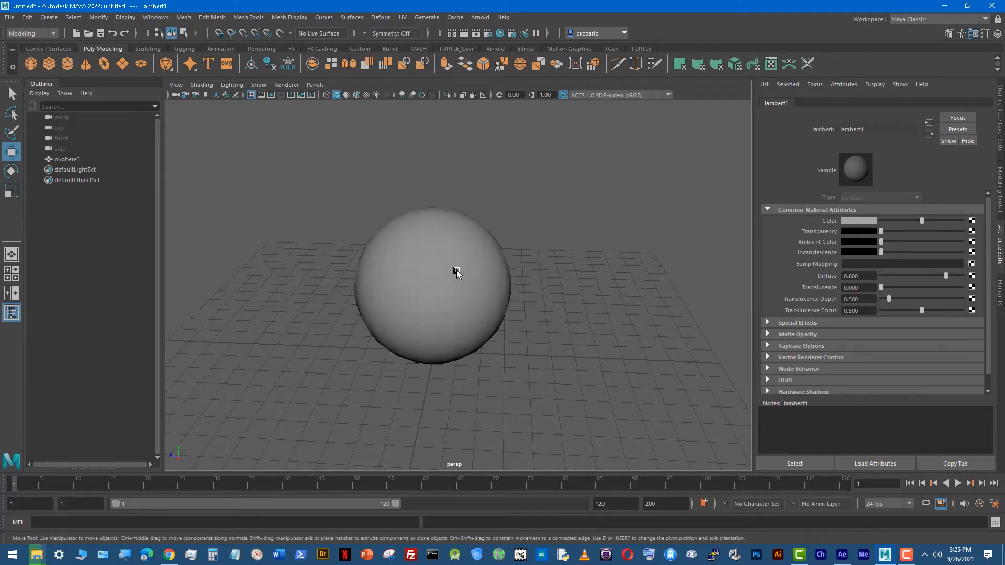
{"action": "key", "text": "space"}
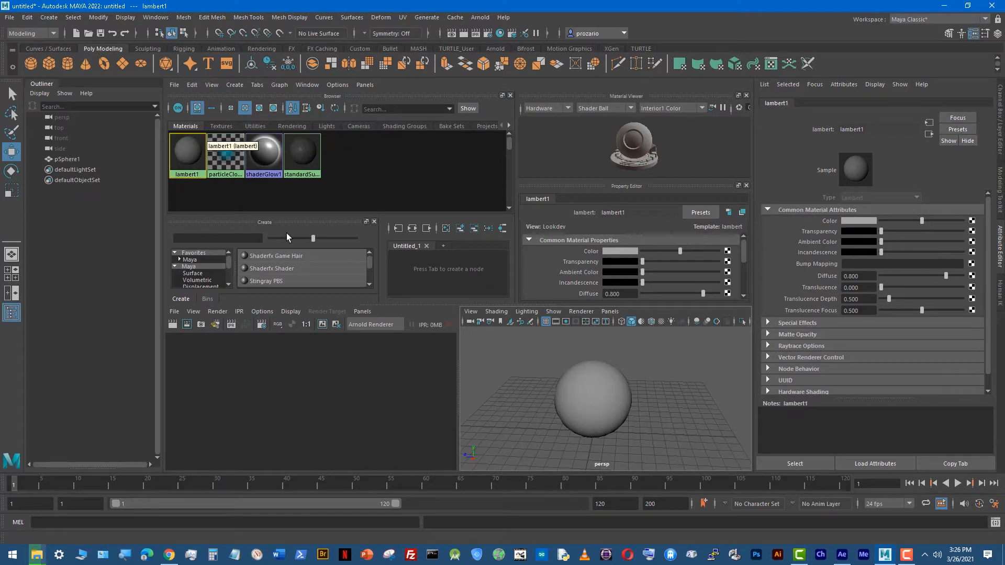
{"action": "key", "text": "space"}
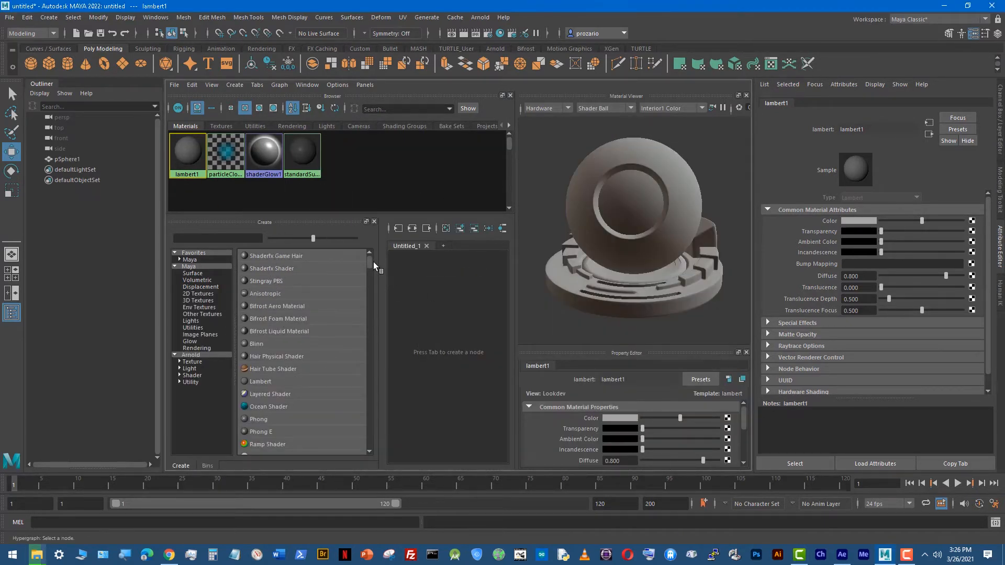
Step: Clear the material selection and create a new Lambert material from the Maya surface shaders
{"action": "left_click_drag", "start_coordinate": [371, 257], "coordinate": [372, 256]}
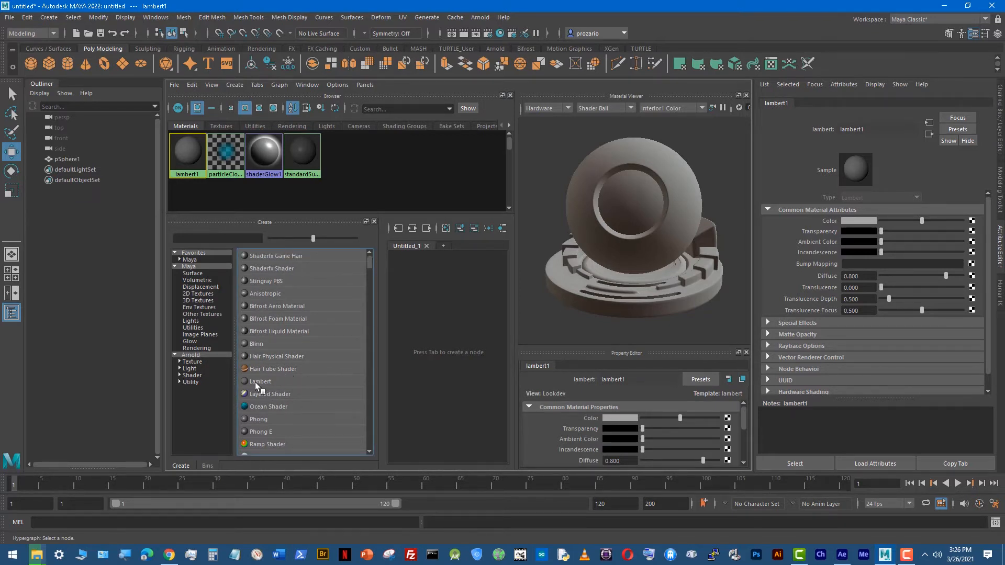
{"action": "left_click", "coordinate": [396, 173]}
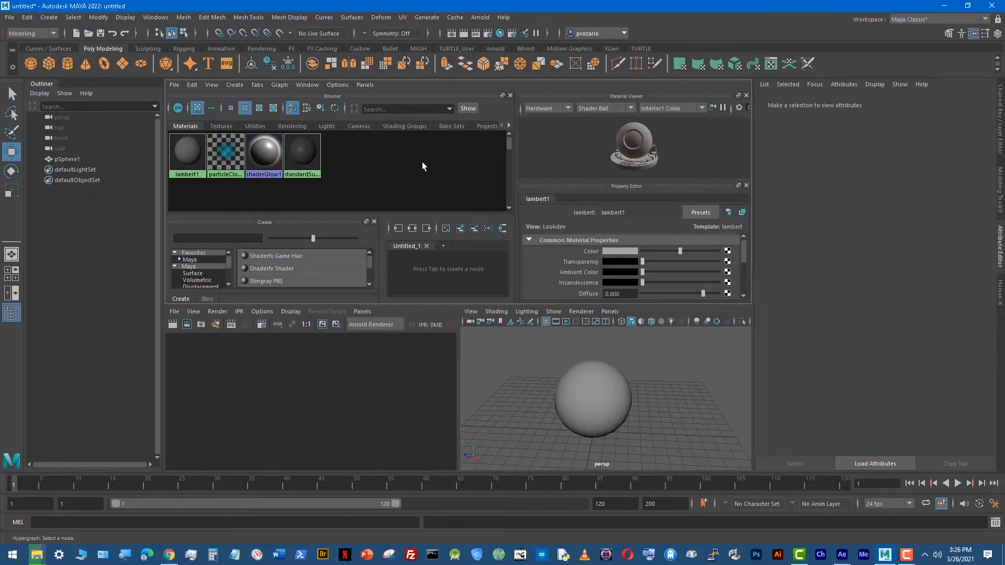
{"action": "key", "text": "space"}
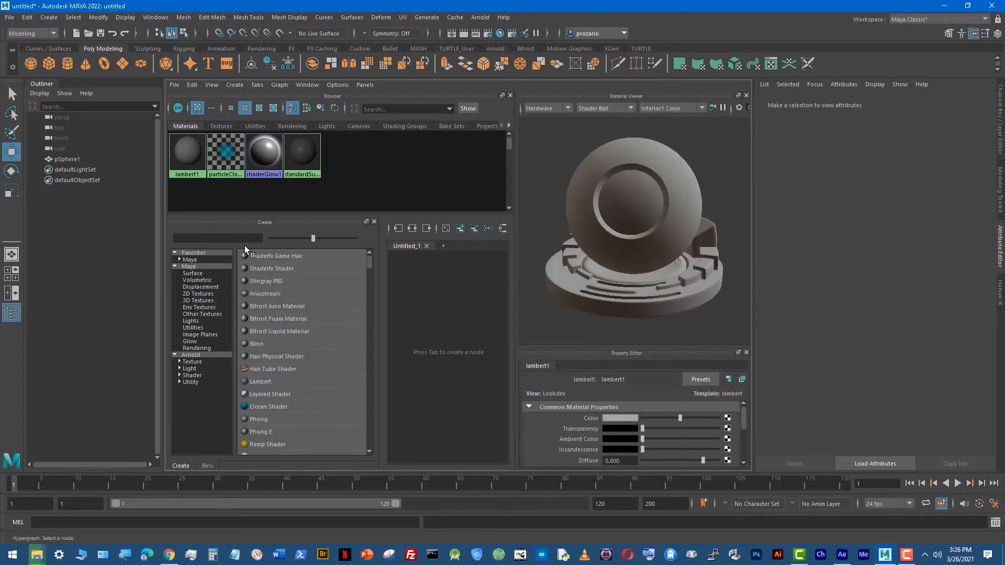
{"action": "mouse_move", "coordinate": [369, 260]}
{"action": "left_mouse_down"}
{"action": "mouse_move", "coordinate": [370, 450]}
{"action": "mouse_move", "coordinate": [361, 238]}
{"action": "mouse_move", "coordinate": [356, 265]}
{"action": "left_mouse_up"}
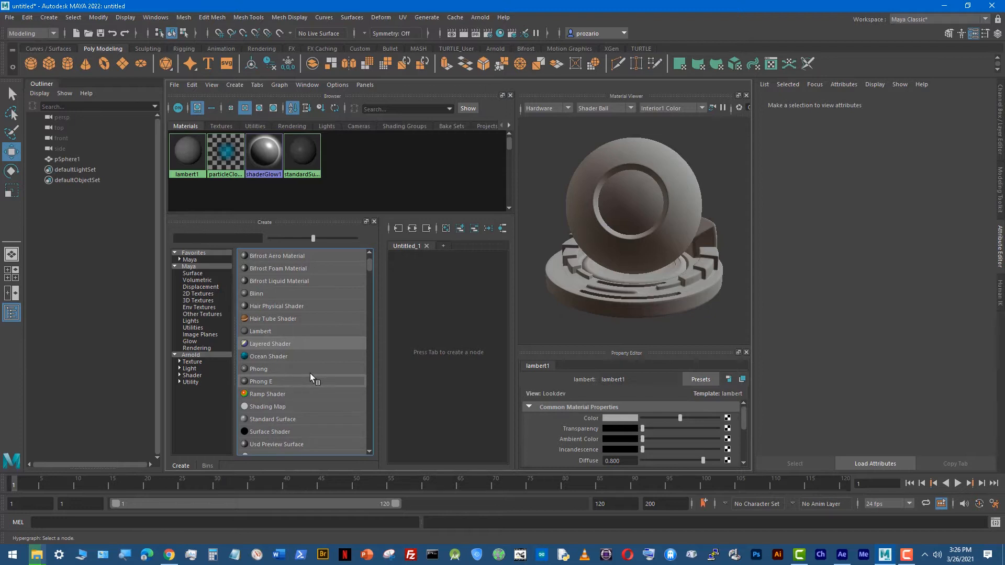
{"action": "scroll", "coordinate": [321, 373], "scroll_direction": "up", "scroll_amount": 2}
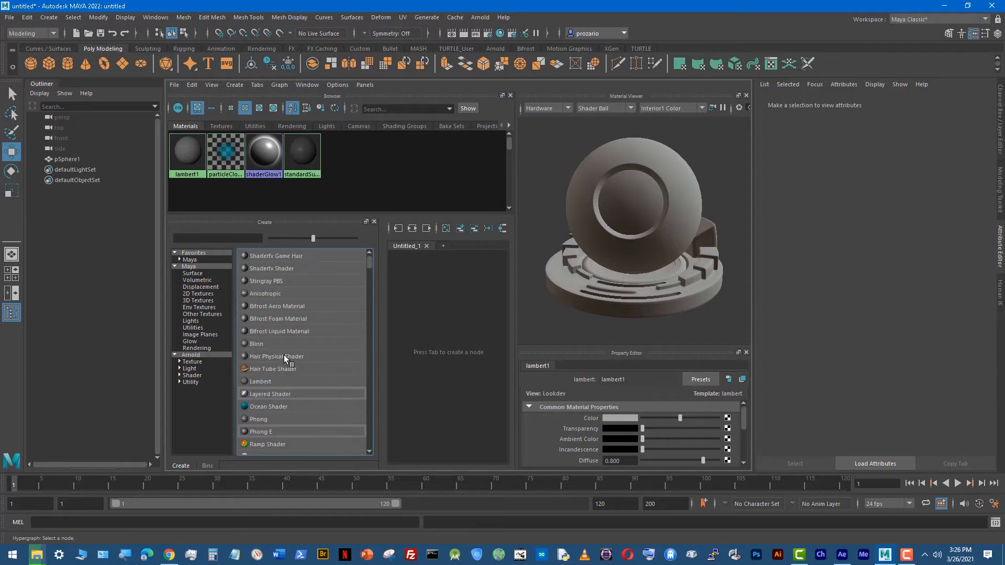
{"action": "scroll", "coordinate": [309, 360], "scroll_direction": "down", "scroll_amount": 2}
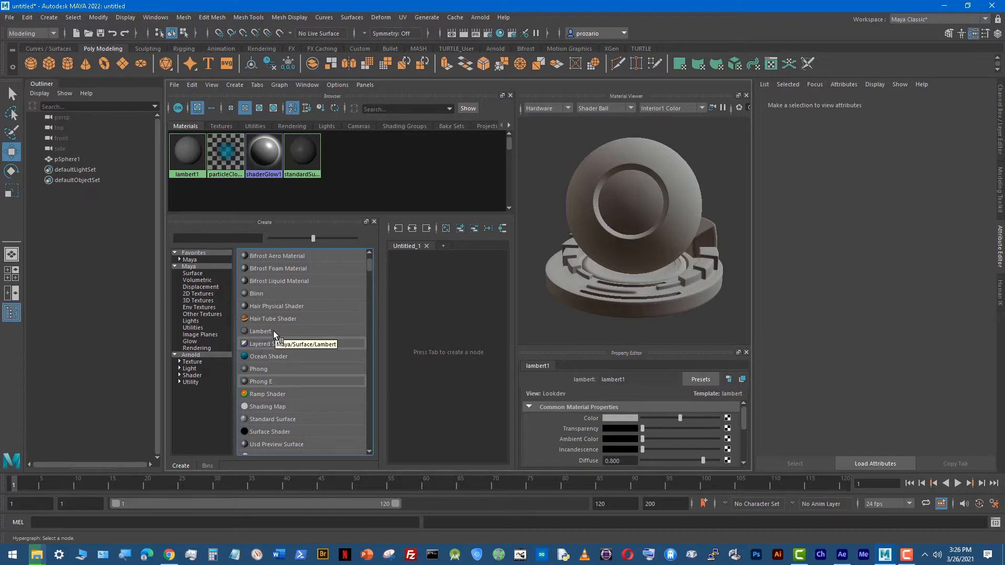
{"action": "left_click", "coordinate": [253, 331]}
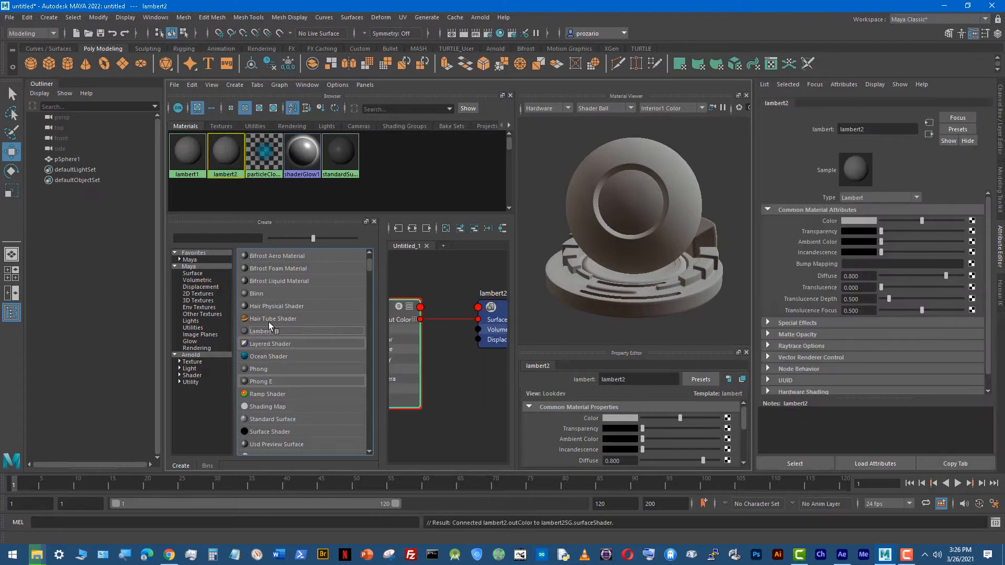
Step: Create several extra Lambert materials and undo them, keeping only the first new one
{"action": "left_click", "coordinate": [261, 330]}
{"action": "left_click", "coordinate": [262, 330]}
{"action": "left_click", "coordinate": [262, 329]}
{"action": "left_click", "coordinate": [262, 330]}
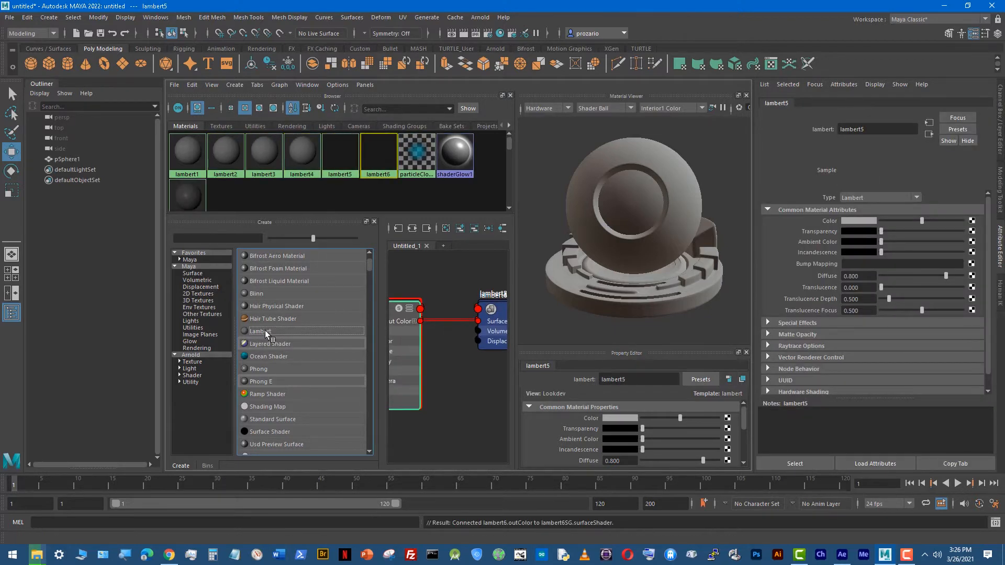
{"action": "key", "text": "ctrl+z"}
{"action": "key", "text": "ctrl+z"}
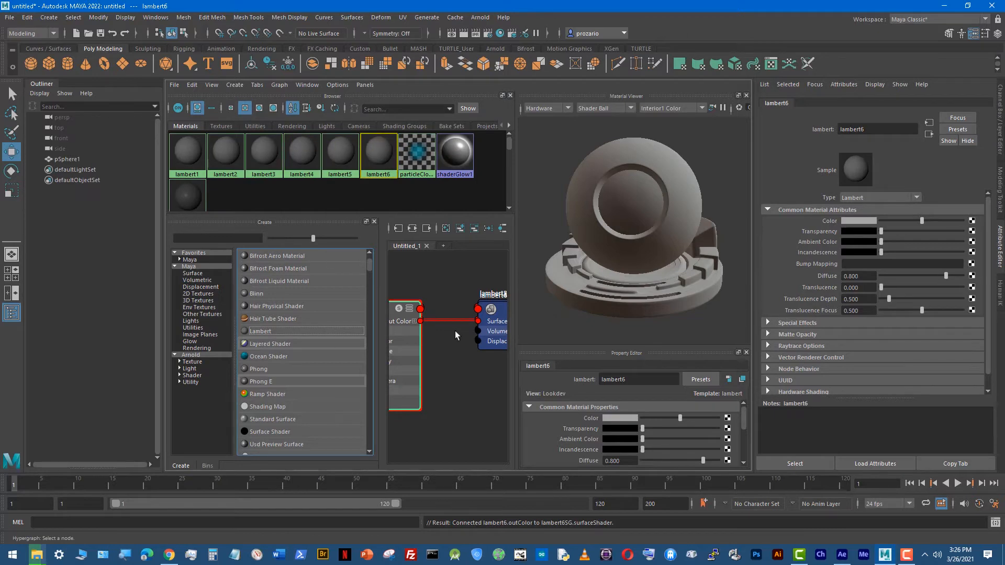
{"action": "key", "text": "ctrl+z"}
{"action": "key", "text": "ctrl+z"}
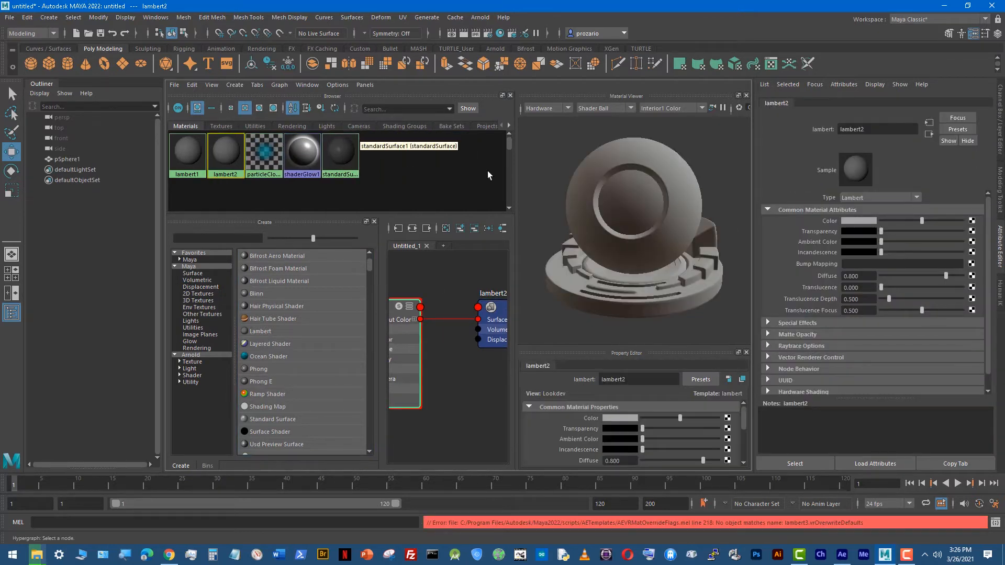
{"action": "right_click", "coordinate": [222, 150]}
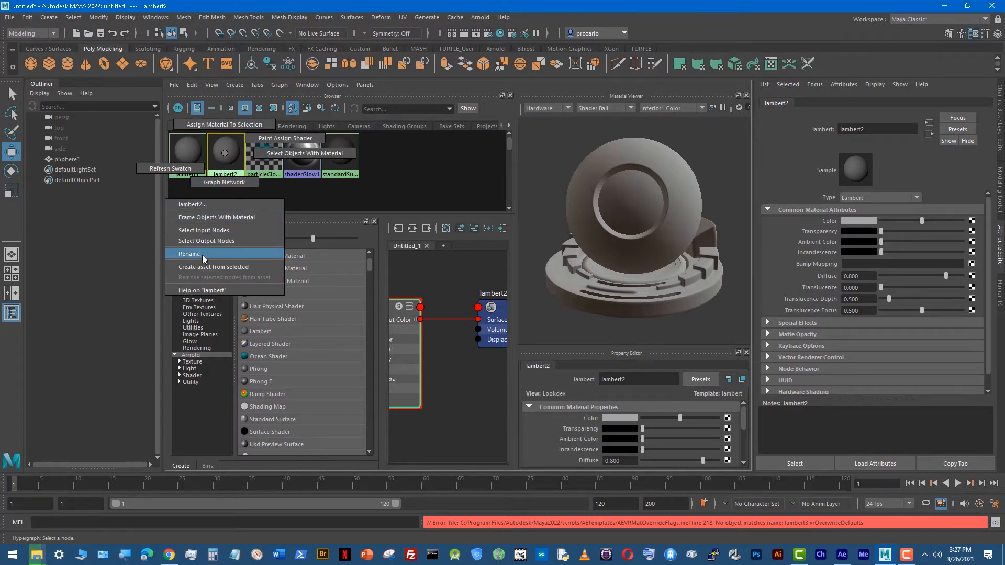
{"action": "right_click", "coordinate": [228, 150]}
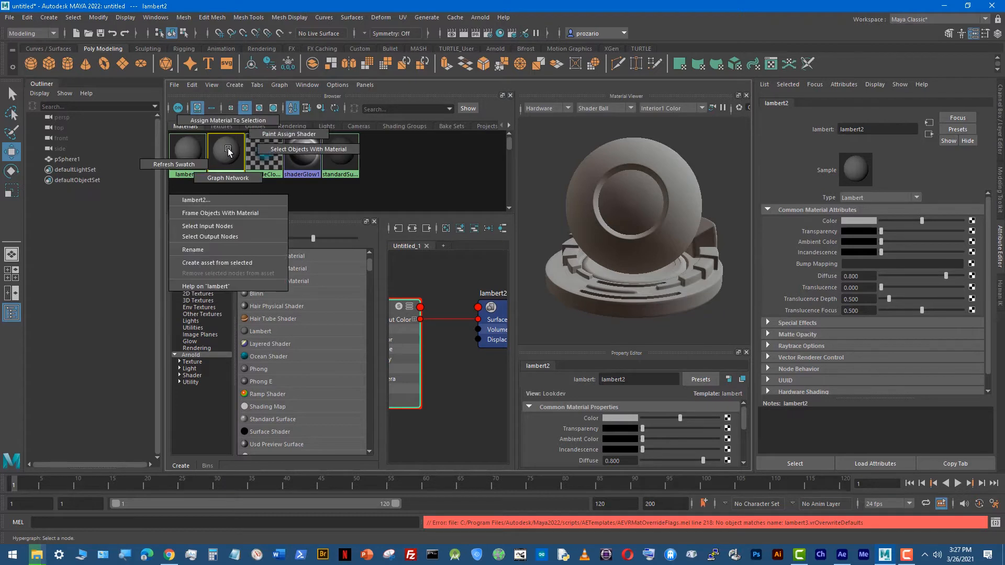
{"action": "mouse_move", "coordinate": [228, 170]}
{"action": "right_mouse_down"}
{"action": "mouse_move", "coordinate": [221, 259]}
{"action": "mouse_move", "coordinate": [229, 156]}
{"action": "right_mouse_up"}
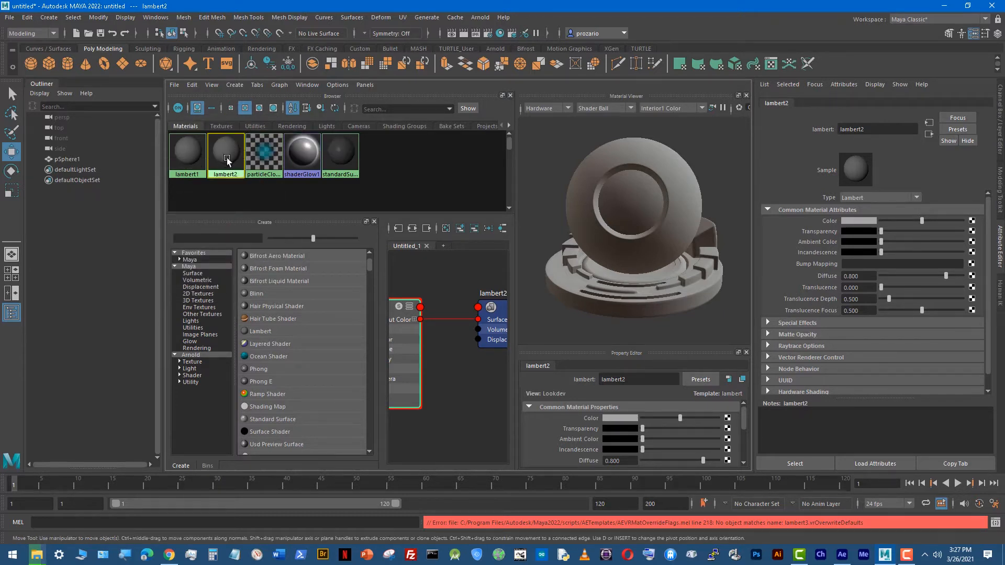
{"action": "left_click", "coordinate": [228, 183]}
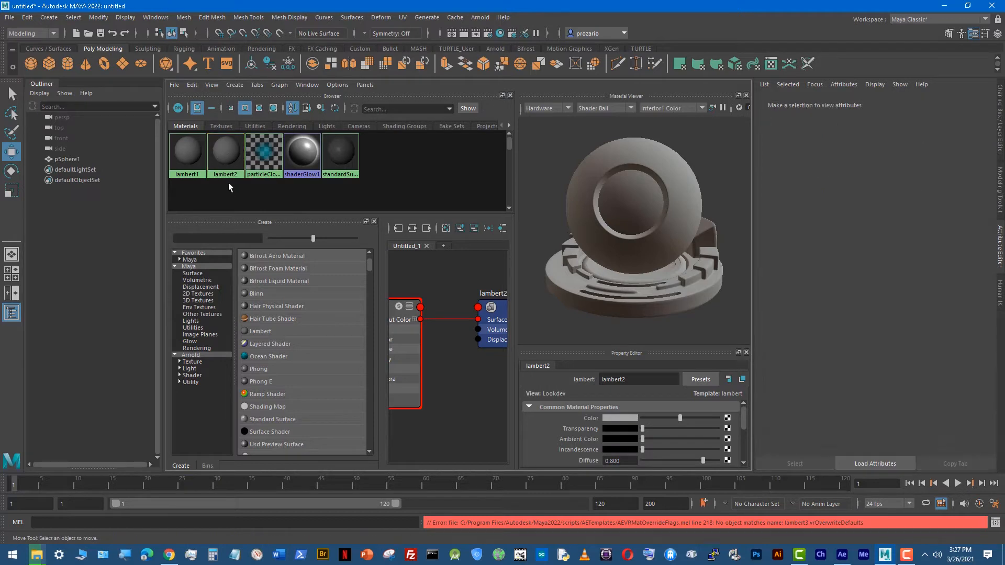
Step: Rename the new lambert2 material as SphereLamb
{"action": "left_click", "coordinate": [231, 143]}
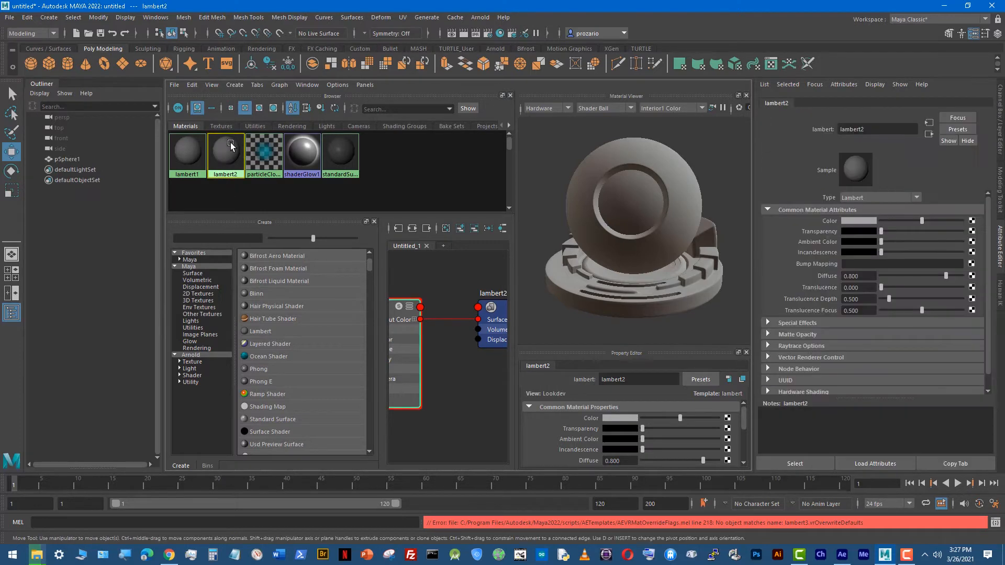
{"action": "double_click", "coordinate": [877, 129]}
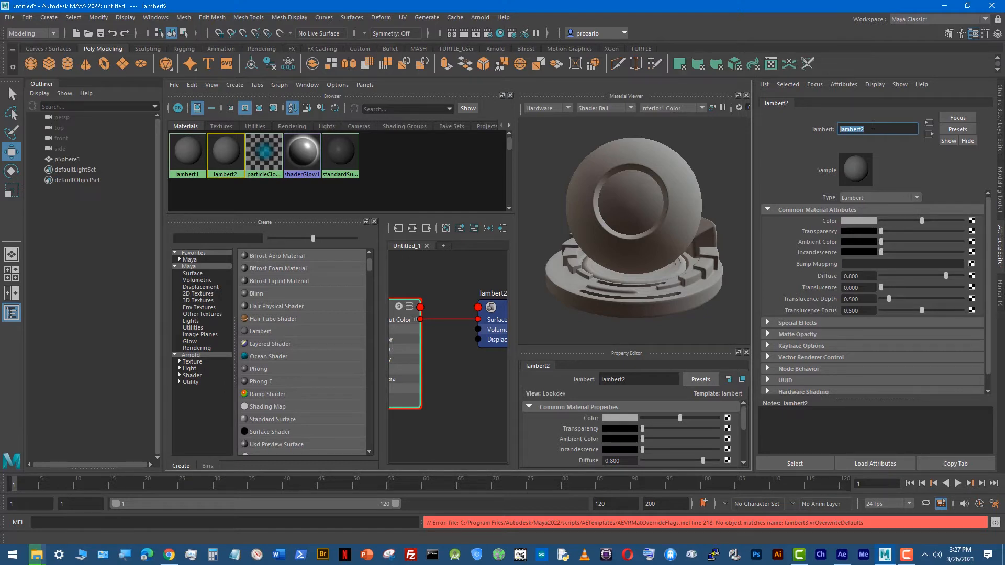
{"action": "type", "text": "SphereLamb"}
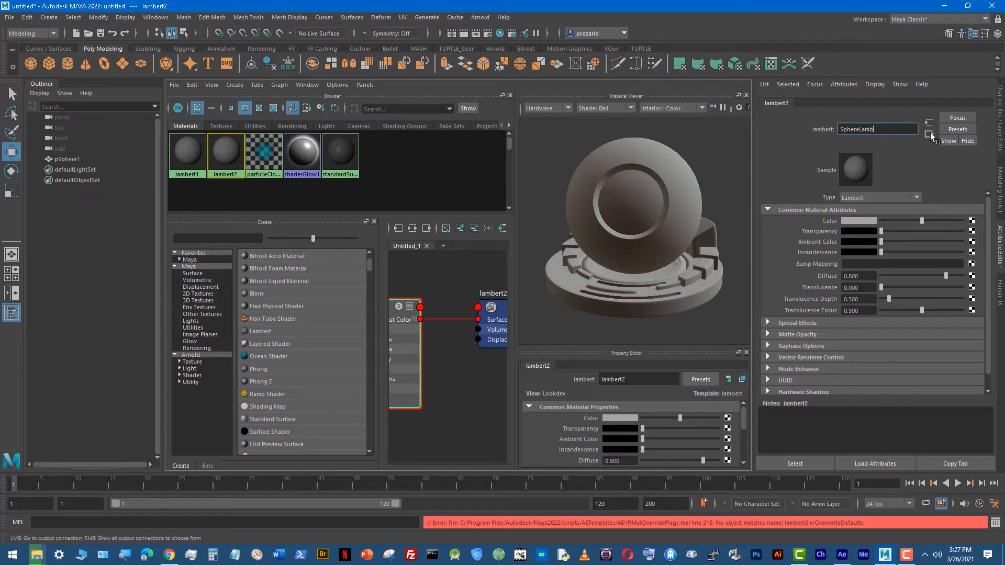
{"action": "key", "text": "Return"}
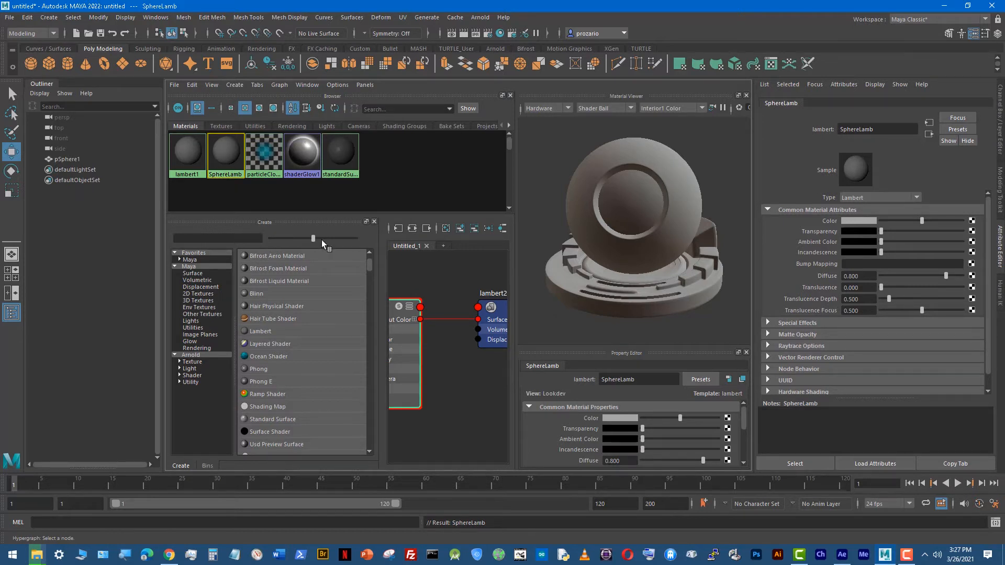
{"action": "left_click", "coordinate": [914, 560]}
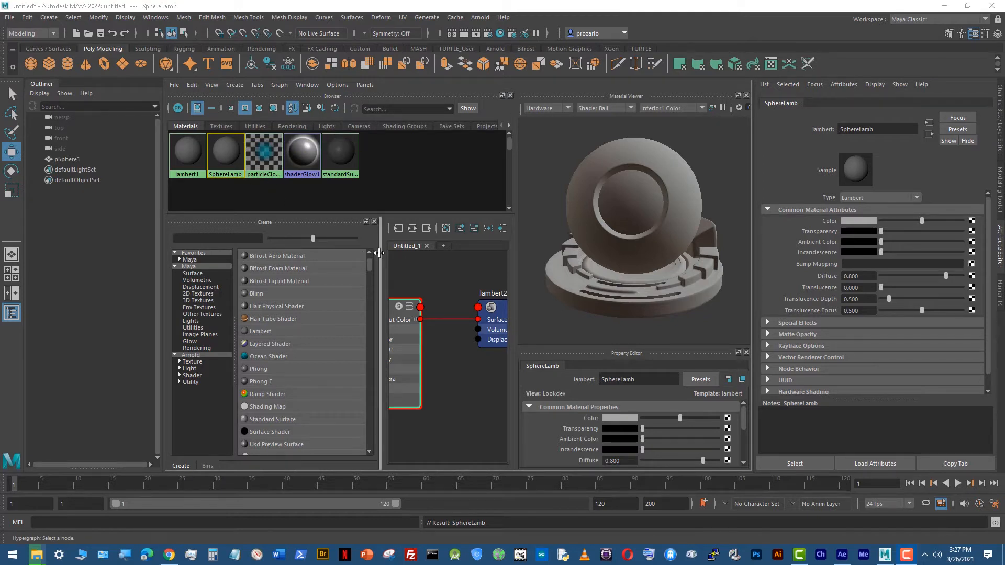
Step: Narrow the Hypershade's Create area and its category list to give the node work area more width
{"action": "left_click_drag", "start_coordinate": [378, 252], "coordinate": [305, 253]}
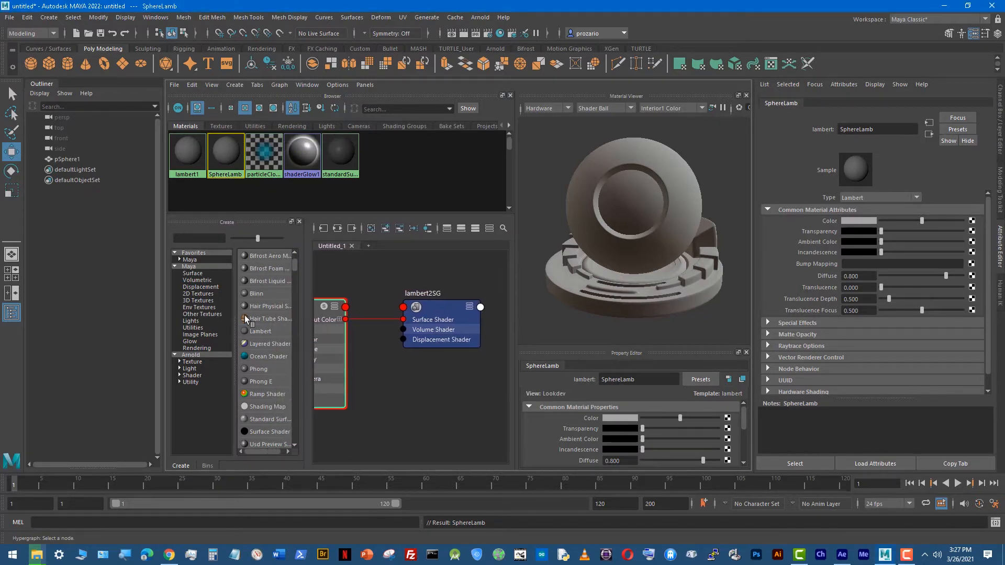
{"action": "left_click_drag", "start_coordinate": [233, 332], "coordinate": [220, 332]}
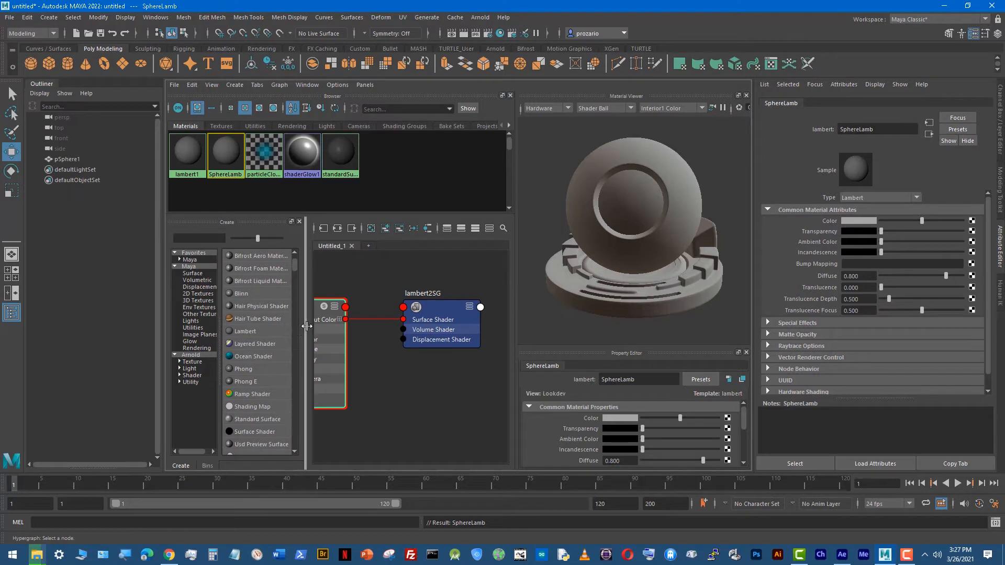
{"action": "left_click_drag", "start_coordinate": [307, 327], "coordinate": [277, 326]}
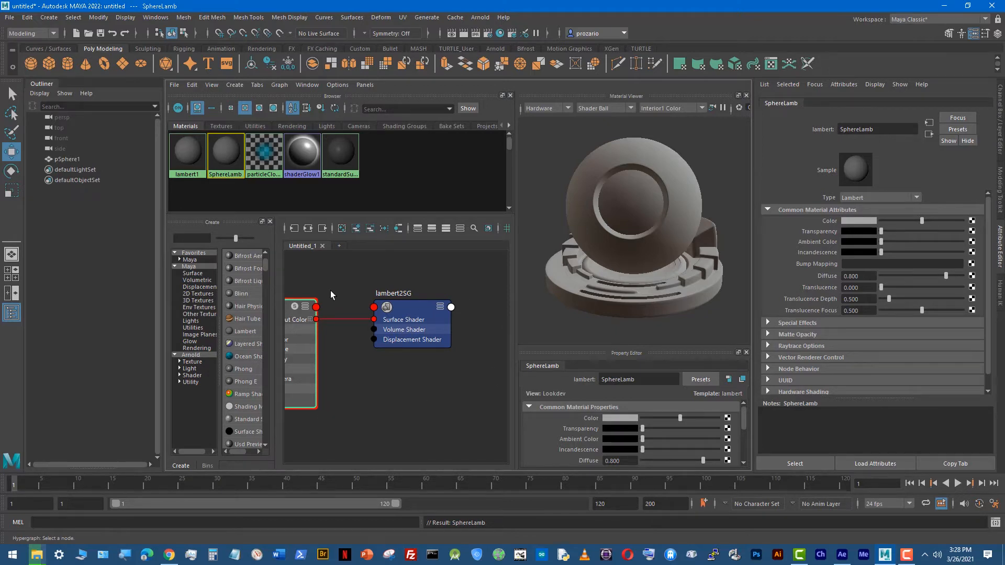
Step: Graph the SphereLamb material's network and examine its node and the connected lambert2SG shading group in the work area
{"action": "left_click", "coordinate": [262, 158]}
{"action": "left_click", "coordinate": [222, 157]}
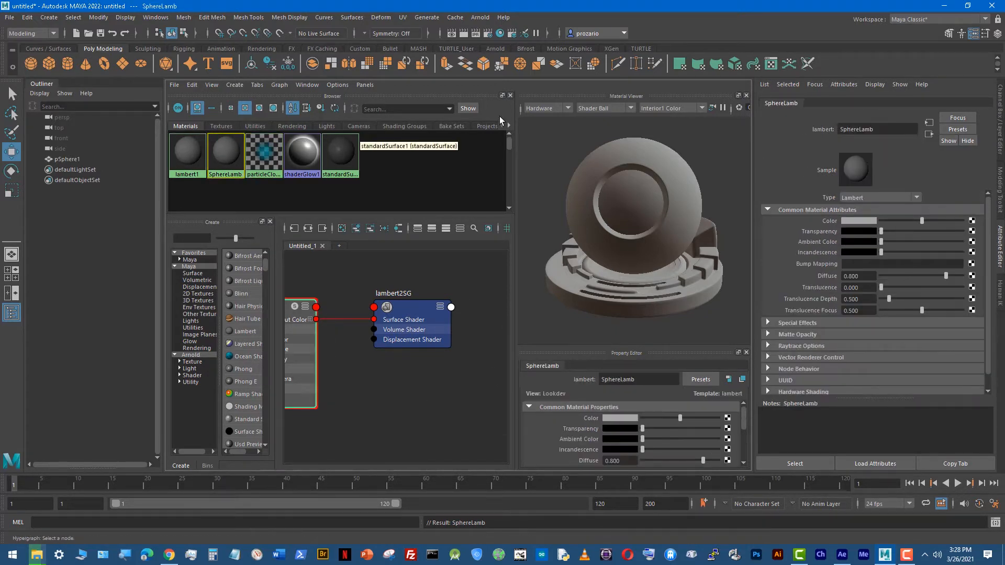
{"action": "right_click", "coordinate": [227, 158]}
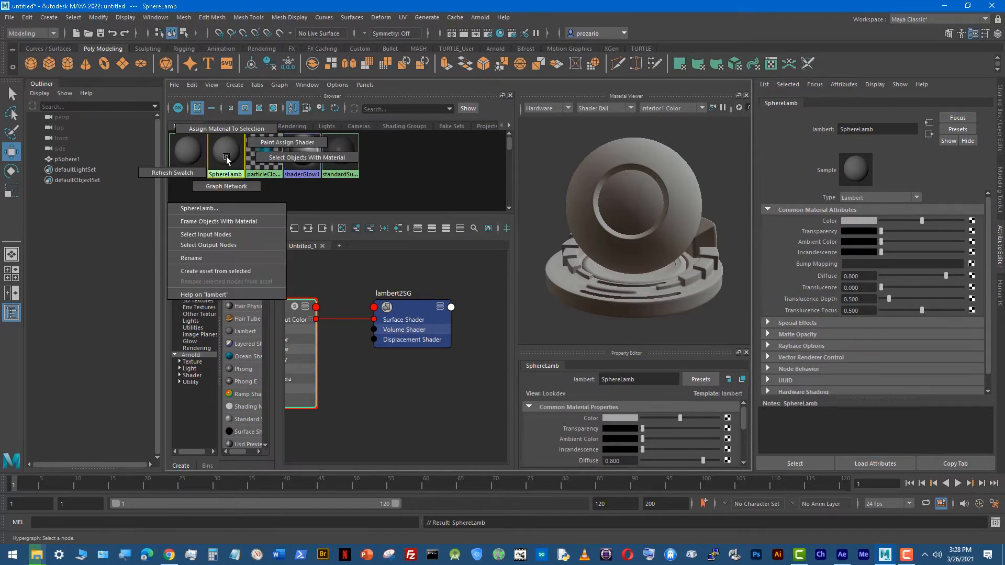
{"action": "left_click", "coordinate": [230, 188]}
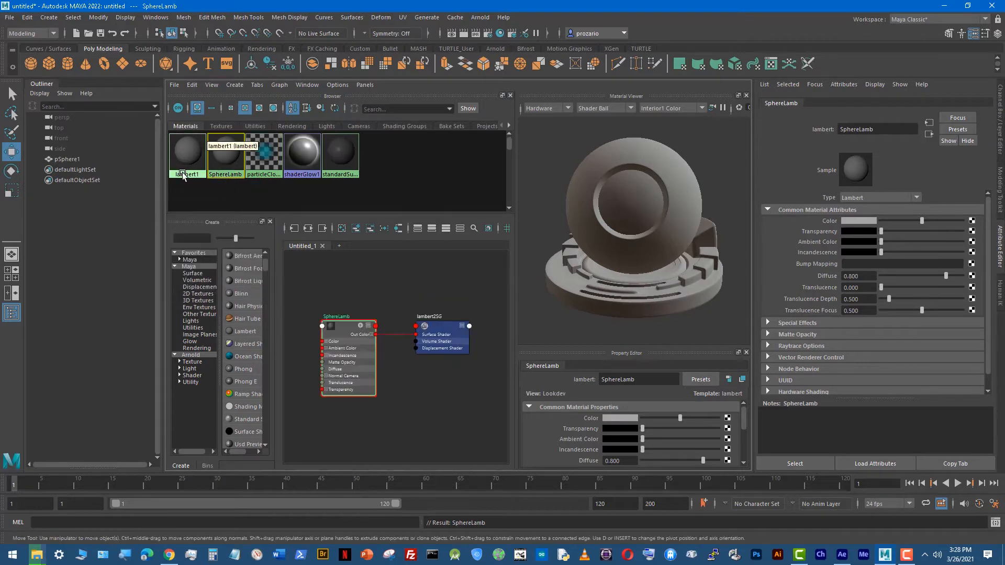
{"action": "scroll", "coordinate": [363, 397], "scroll_direction": "up", "scroll_amount": 2}
{"action": "scroll", "coordinate": [364, 397], "scroll_direction": "down", "scroll_amount": 2}
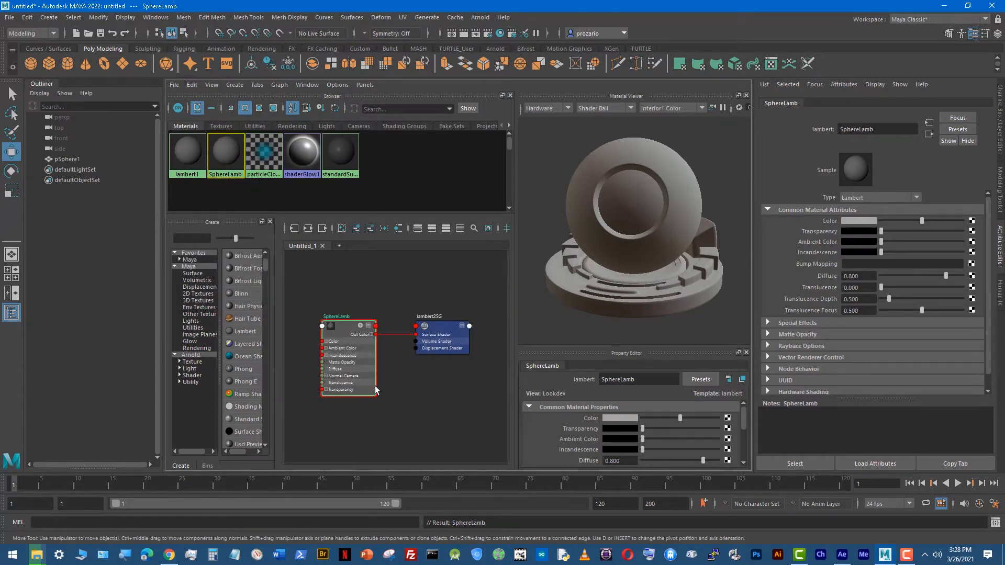
{"action": "right_click_drag", "start_coordinate": [321, 389], "coordinate": [457, 382], "text": "alt"}
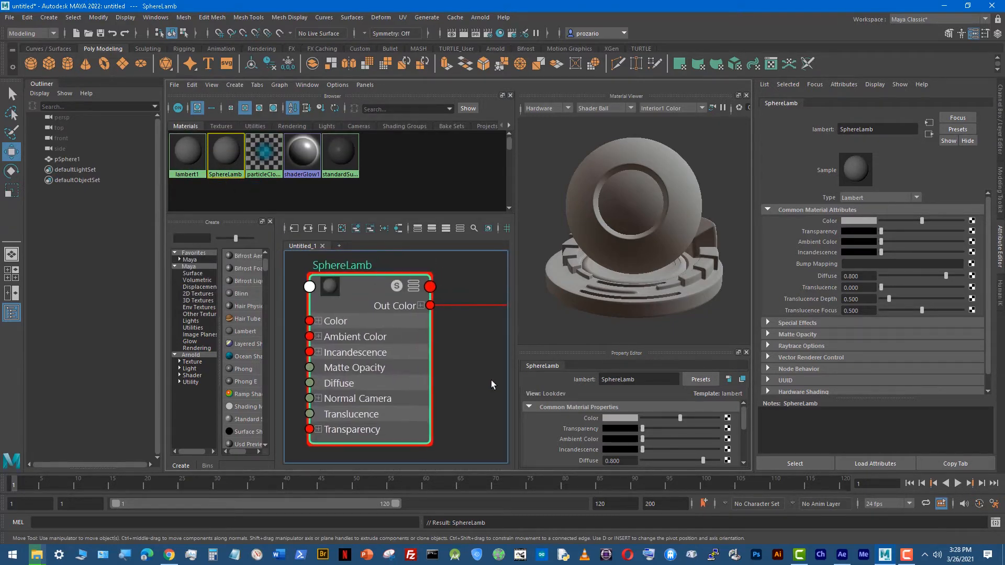
{"action": "middle_click_drag", "start_coordinate": [464, 380], "coordinate": [322, 387], "text": "alt"}
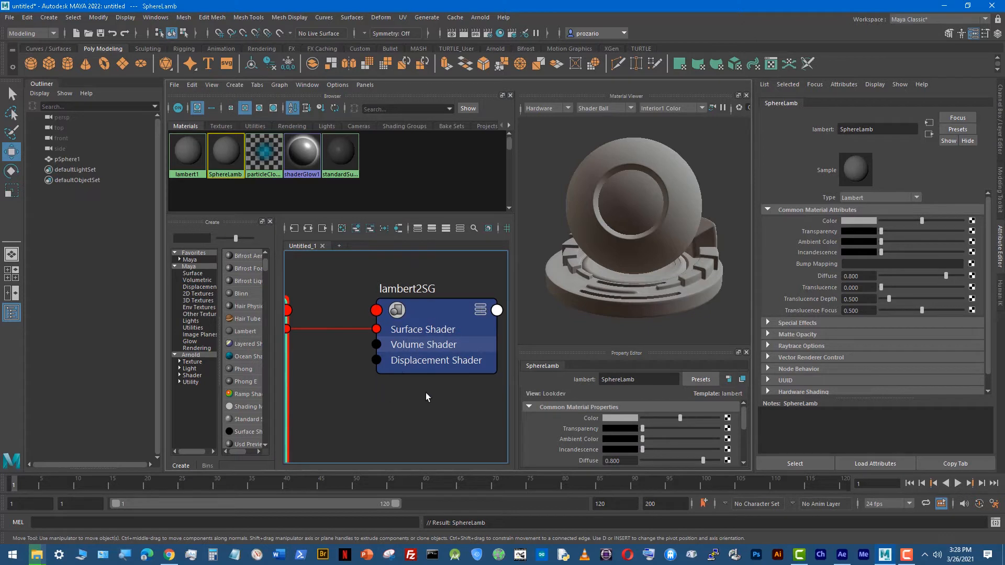
{"action": "key", "text": "a"}
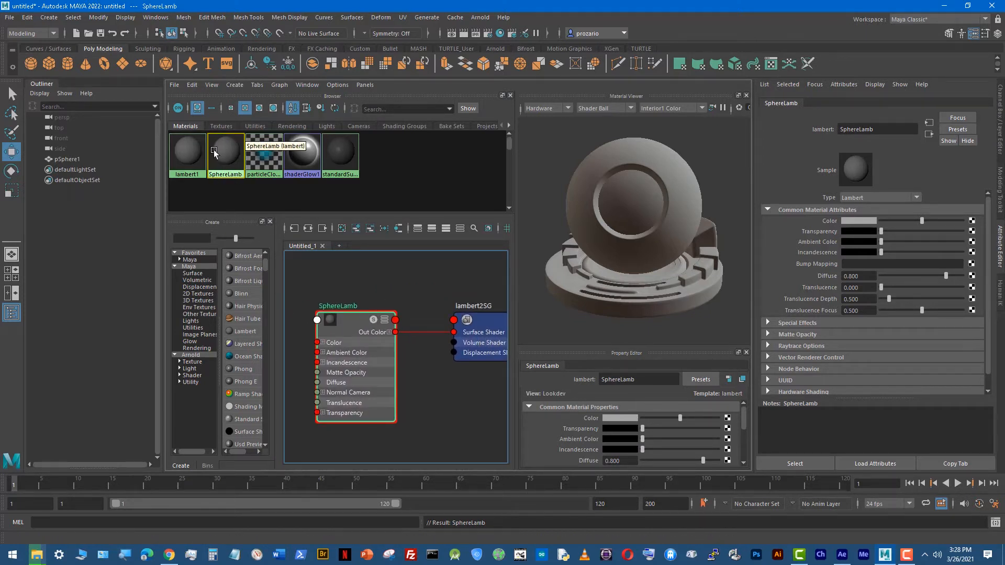
Step: Set the Color of the SphereLamb material to a dark red
{"action": "scroll", "coordinate": [356, 377], "scroll_direction": "up", "scroll_amount": 1}
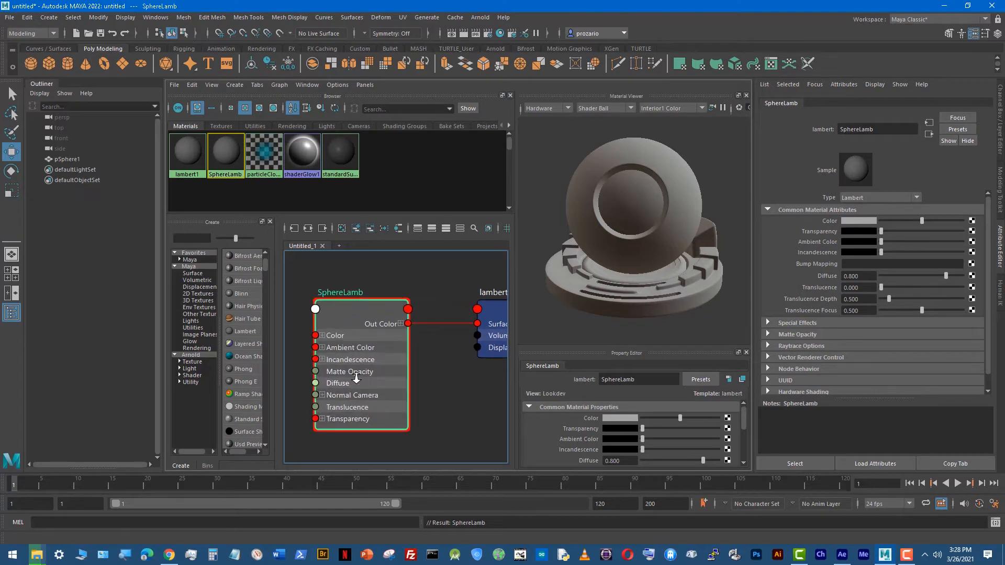
{"action": "scroll", "coordinate": [356, 378], "scroll_direction": "up", "scroll_amount": 2}
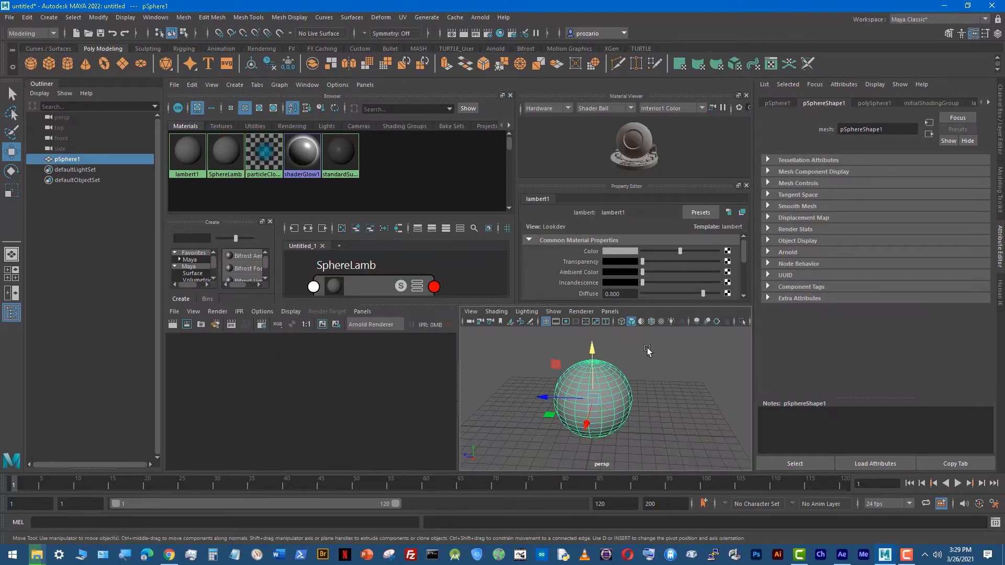
{"action": "left_click", "coordinate": [320, 167]}
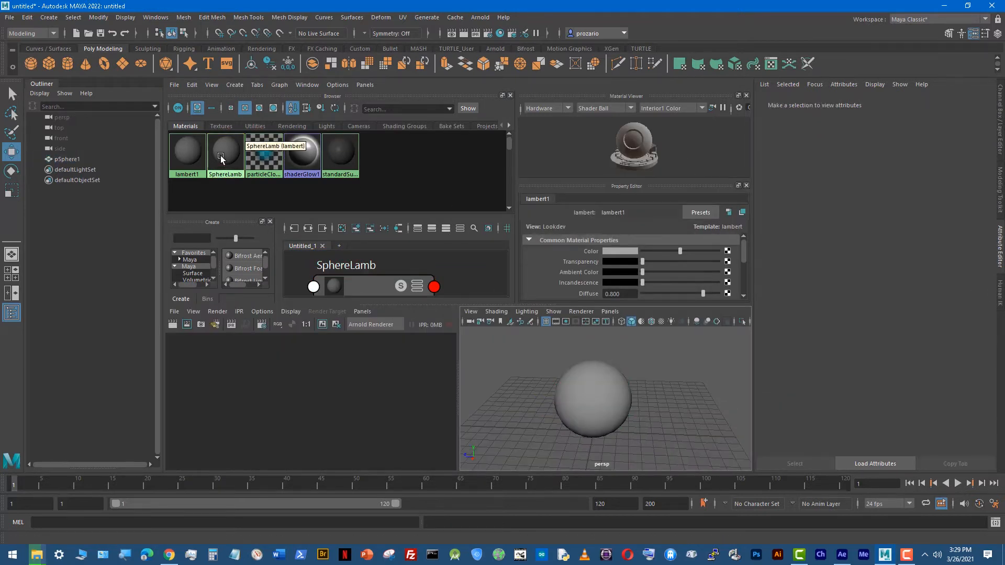
{"action": "left_click", "coordinate": [221, 155]}
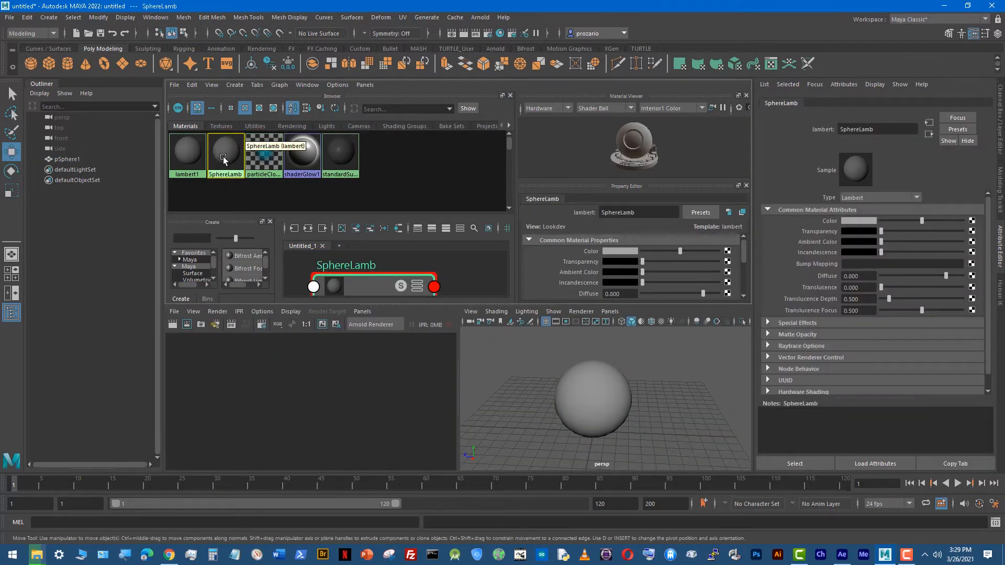
{"action": "left_click", "coordinate": [859, 221]}
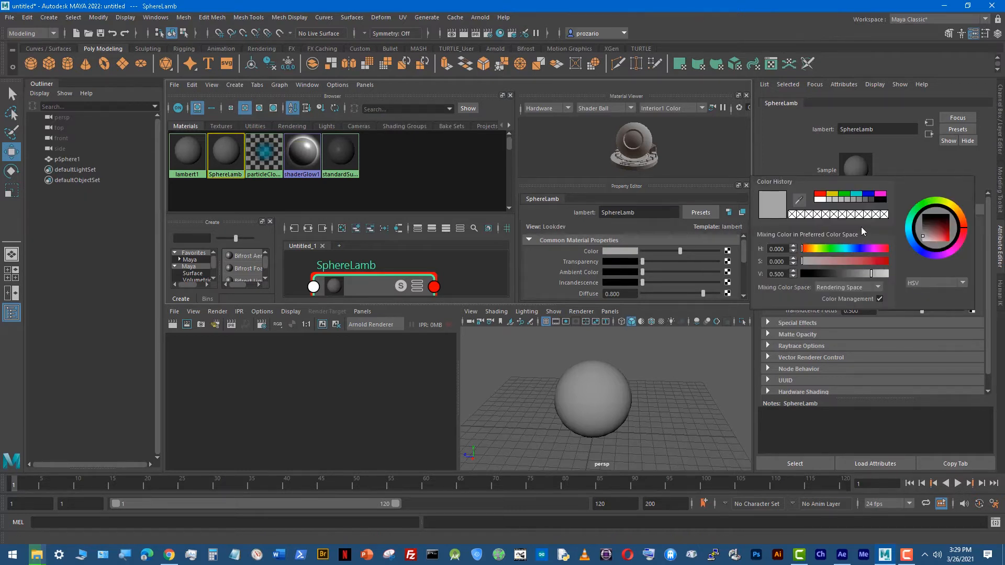
{"action": "left_click_drag", "start_coordinate": [873, 261], "coordinate": [879, 261]}
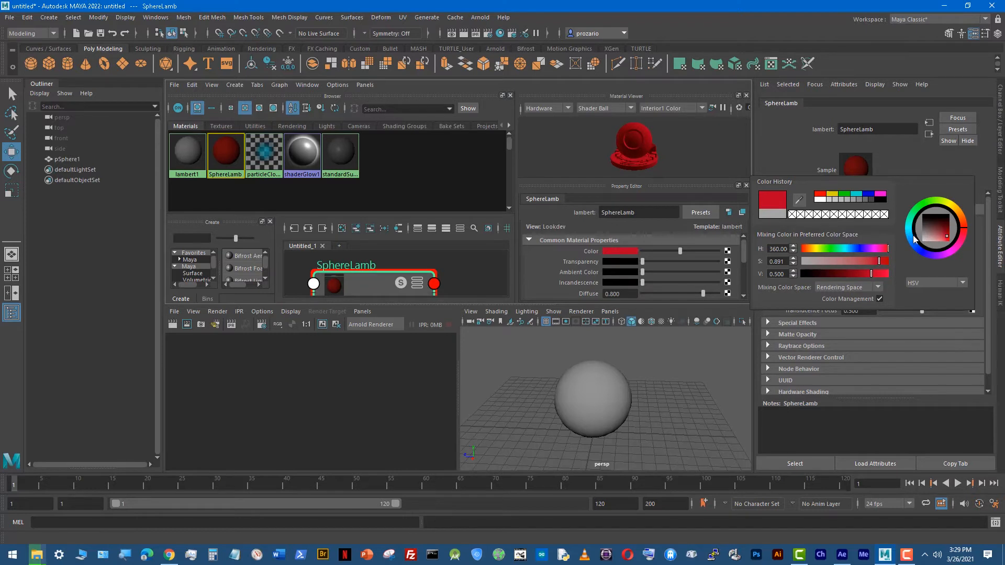
{"action": "left_click_drag", "start_coordinate": [948, 234], "coordinate": [946, 231]}
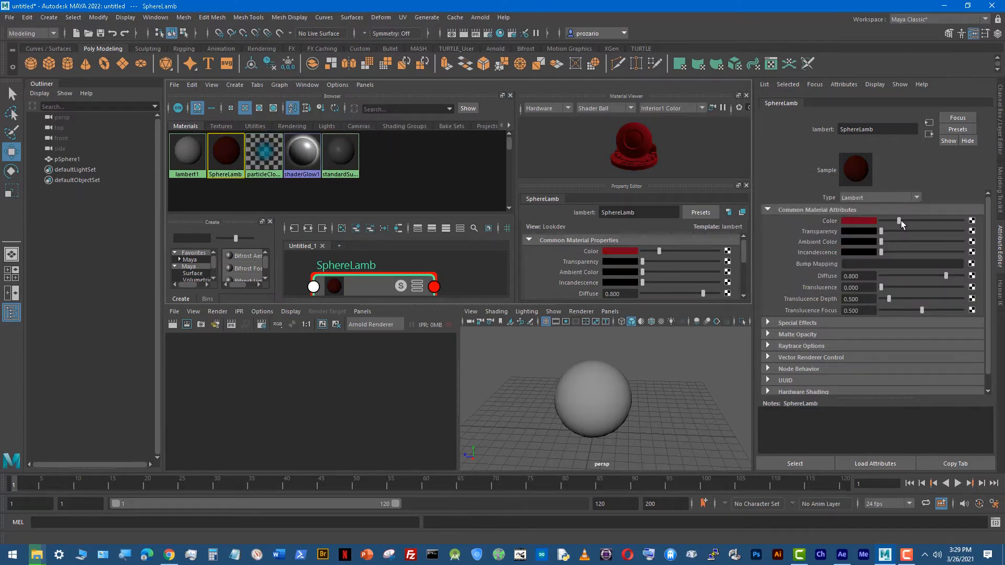
{"action": "left_click_drag", "start_coordinate": [900, 220], "coordinate": [906, 221]}
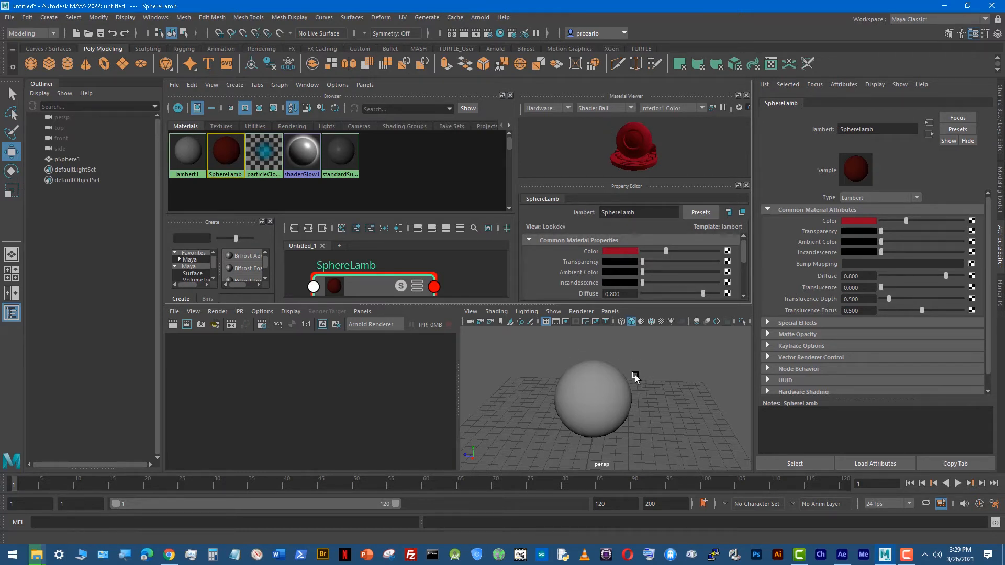
Step: Select the sphere in the perspective view and assign the SphereLamb material to it
{"action": "left_click", "coordinate": [612, 394]}
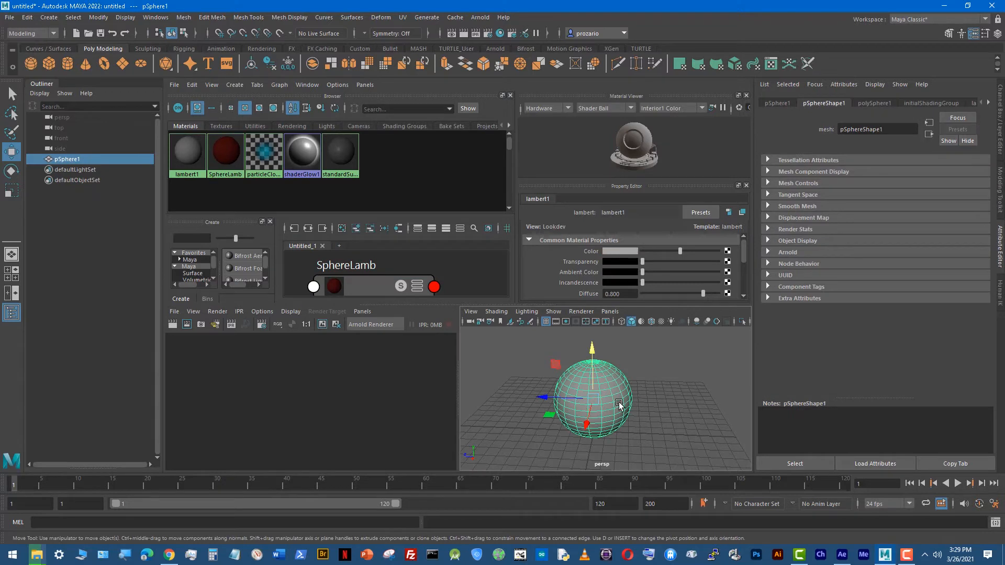
{"action": "left_click", "coordinate": [645, 361]}
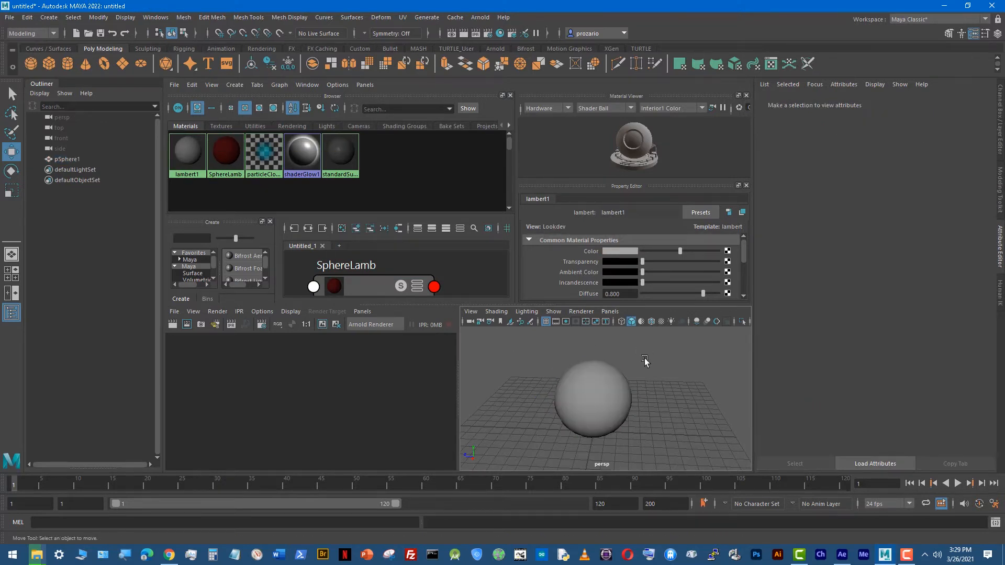
{"action": "left_click", "coordinate": [592, 400]}
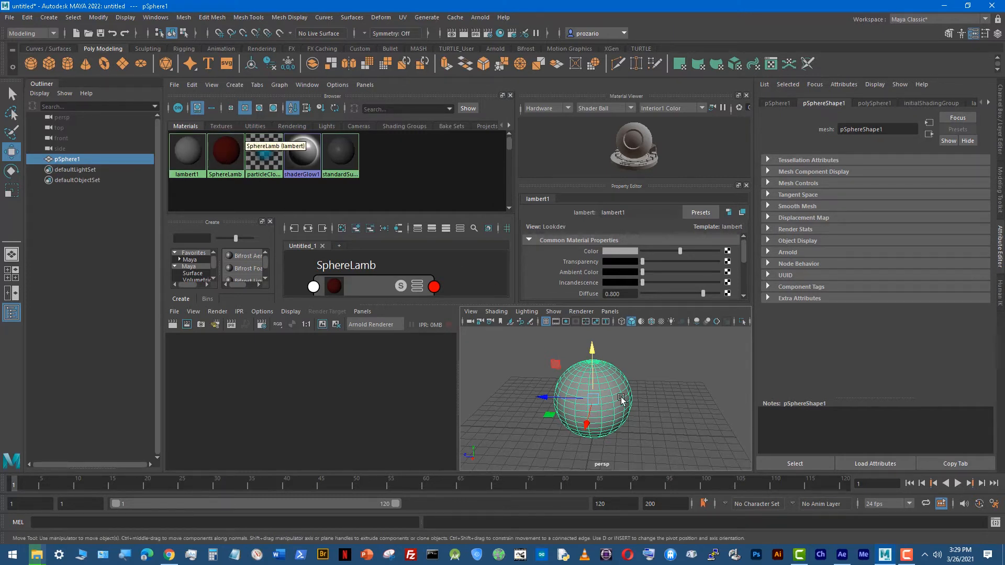
{"action": "right_click", "coordinate": [225, 152]}
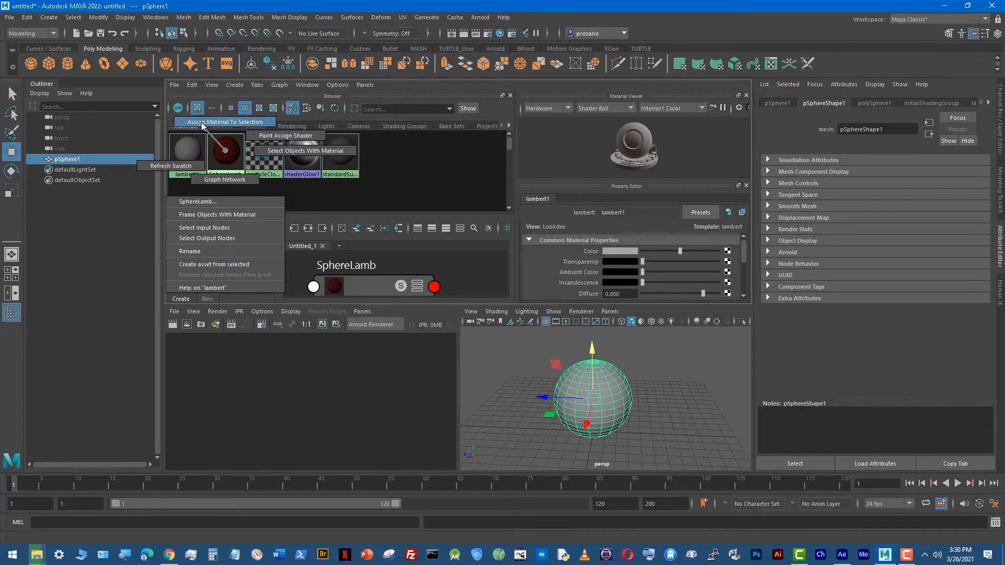
{"action": "left_click", "coordinate": [236, 124]}
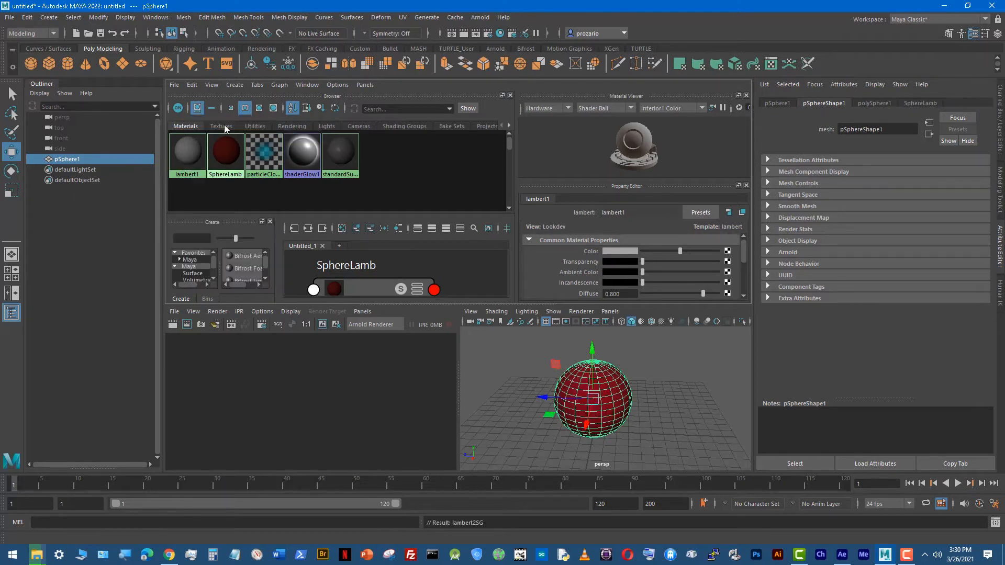
Step: Reselect the sphere and repeat the SphereLamb material assignment
{"action": "left_click", "coordinate": [529, 395]}
{"action": "left_click", "coordinate": [594, 416]}
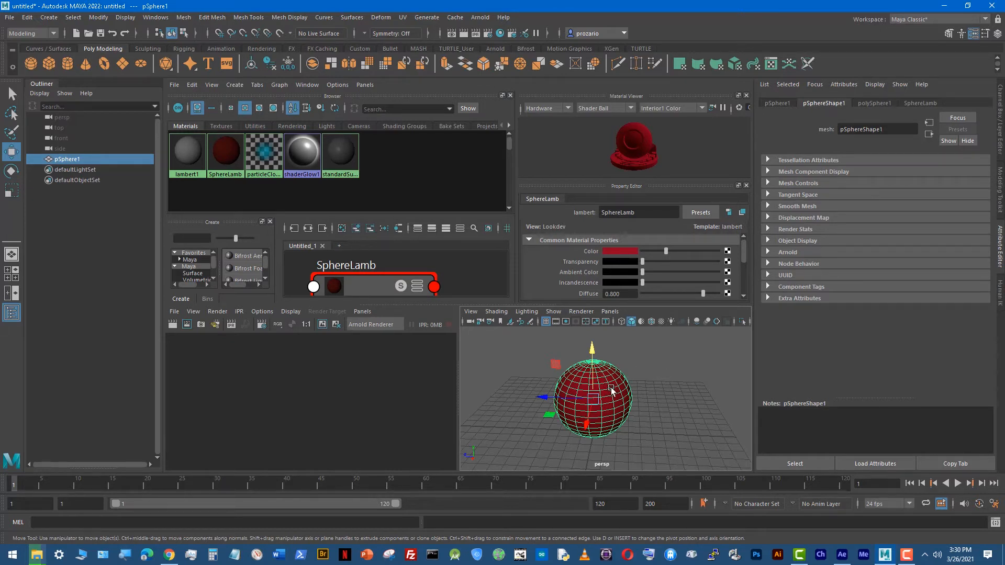
{"action": "left_click", "coordinate": [529, 373]}
{"action": "left_click", "coordinate": [618, 420]}
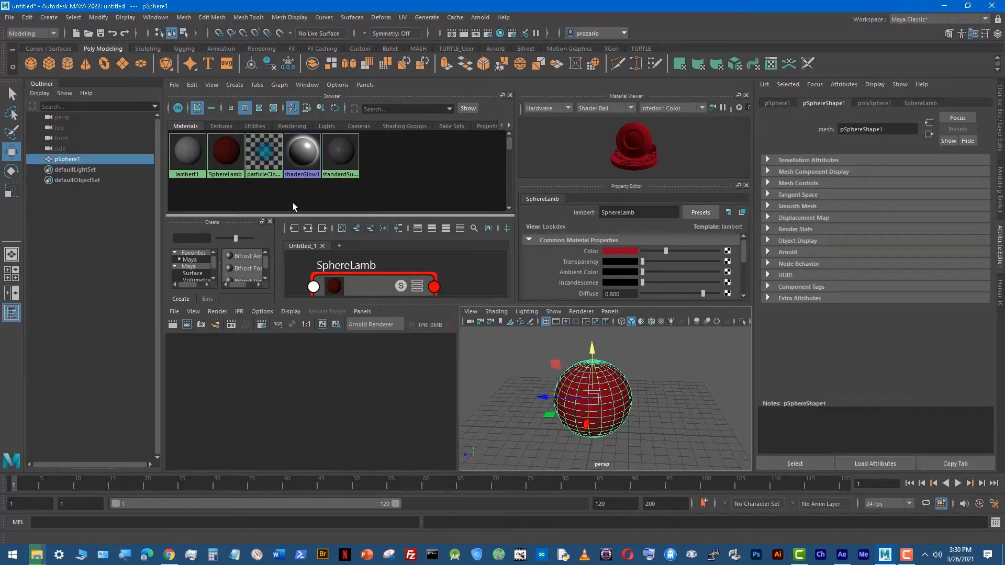
{"action": "right_click", "coordinate": [223, 152]}
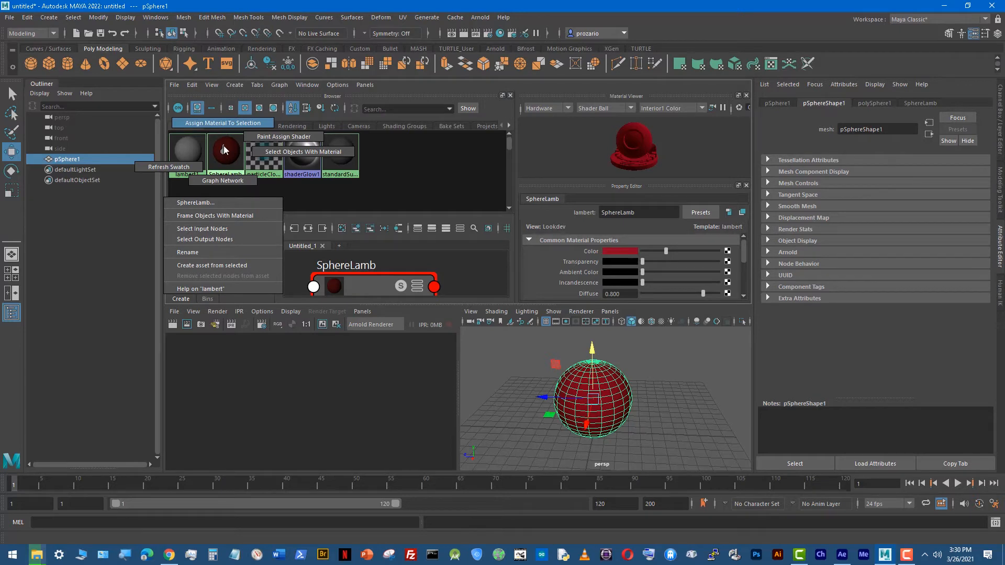
{"action": "left_click", "coordinate": [222, 123]}
Step: Inspect the shaded sphere from another angle in an enlarged perspective view and return to the Hypershade layout
{"action": "left_click", "coordinate": [683, 403]}
{"action": "key", "text": "space"}
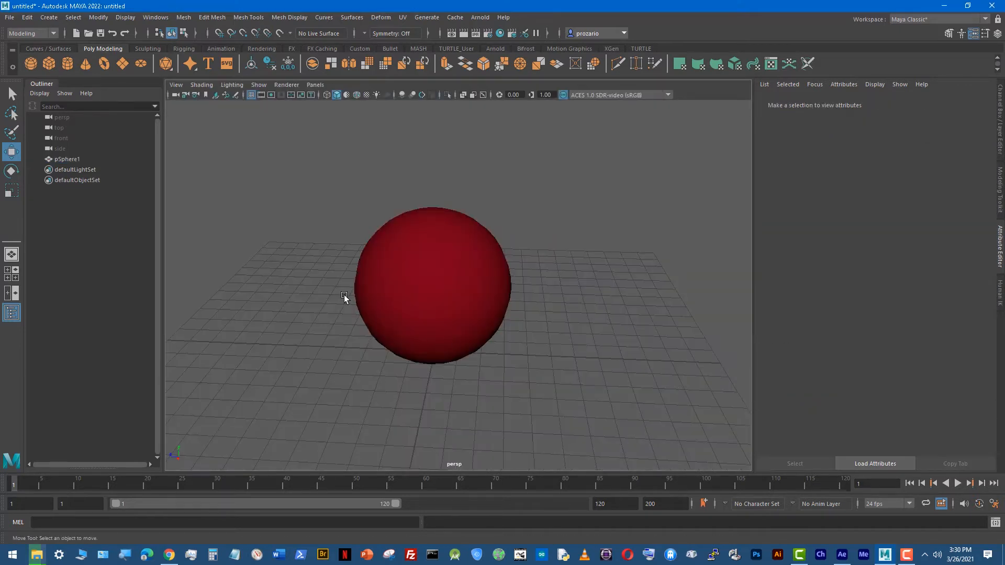
{"action": "left_click_drag", "start_coordinate": [475, 296], "coordinate": [535, 299], "text": "alt"}
{"action": "key", "text": "space"}
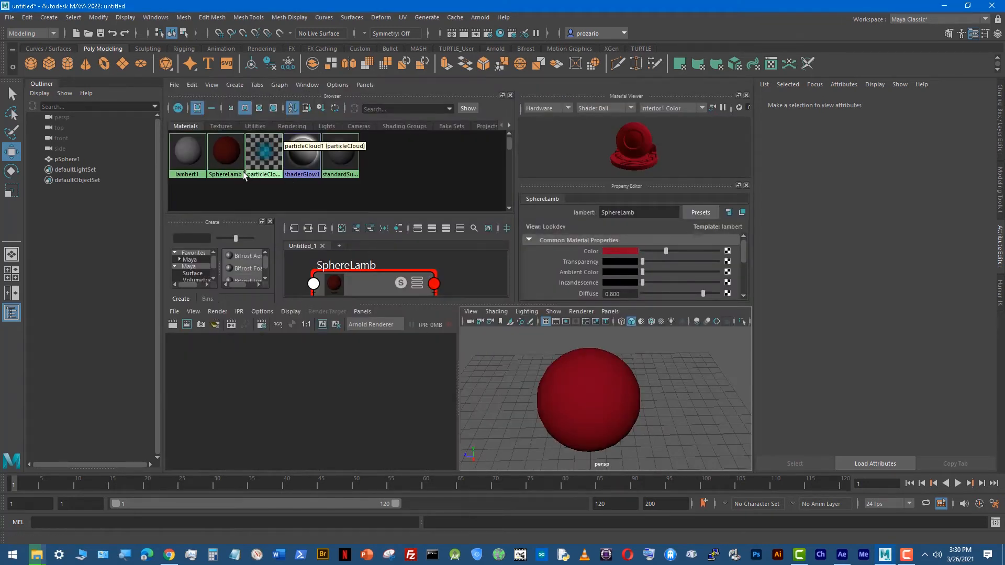
Step: Try out SphereLamb's Transparency and Ambient Color levels and return both to black
{"action": "left_click", "coordinate": [227, 161]}
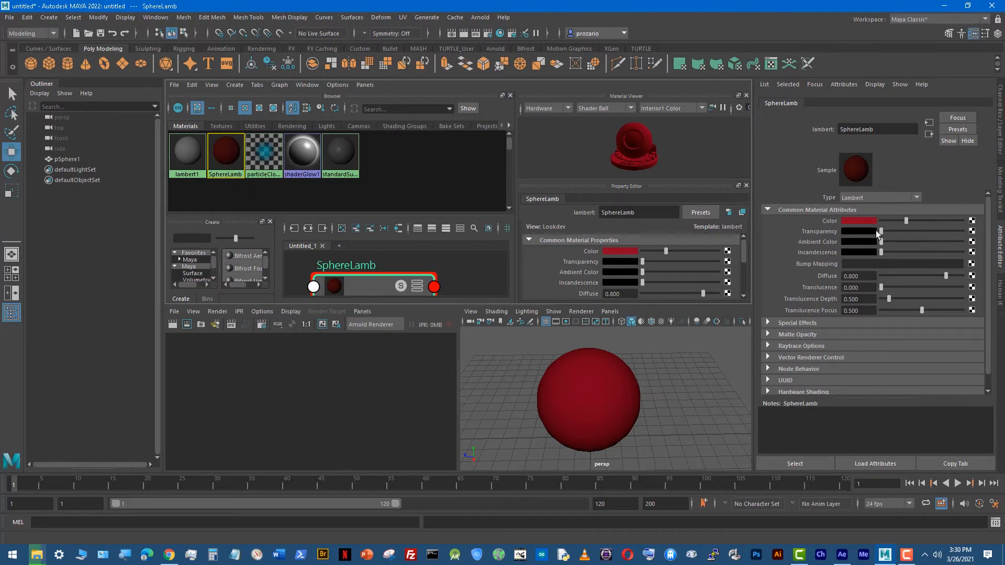
{"action": "left_click_drag", "start_coordinate": [882, 231], "coordinate": [838, 227]}
{"action": "left_click_drag", "start_coordinate": [883, 231], "coordinate": [815, 247]}
{"action": "mouse_move", "coordinate": [879, 247]}
{"action": "left_mouse_down"}
{"action": "mouse_move", "coordinate": [915, 244]}
{"action": "mouse_move", "coordinate": [878, 245]}
{"action": "left_mouse_up"}
Step: Try a grey and a bright blue Incandescence on SphereLamb and return it to black
{"action": "mouse_move", "coordinate": [881, 256]}
{"action": "left_mouse_down"}
{"action": "mouse_move", "coordinate": [926, 250]}
{"action": "mouse_move", "coordinate": [888, 254]}
{"action": "left_mouse_up"}
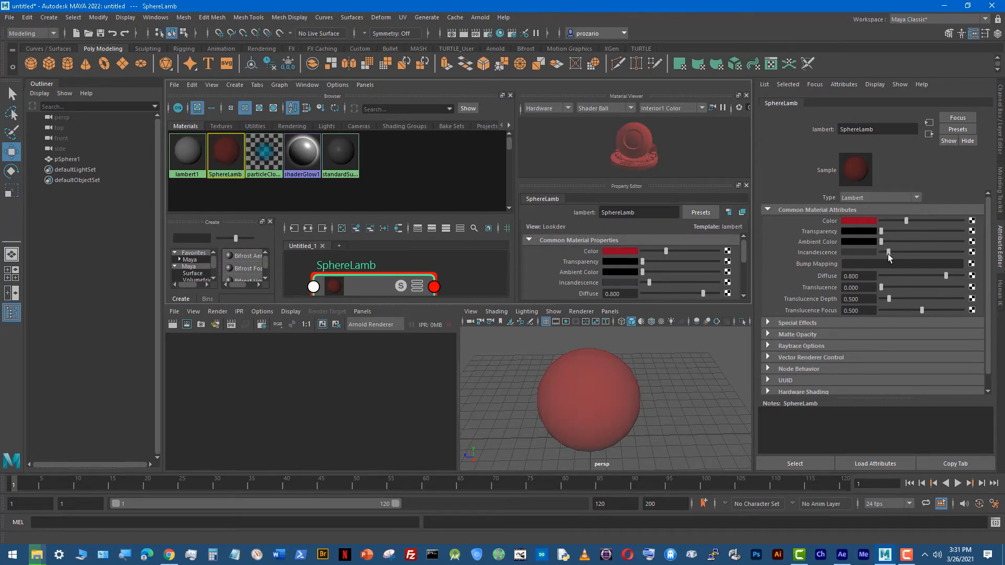
{"action": "left_click", "coordinate": [869, 254]}
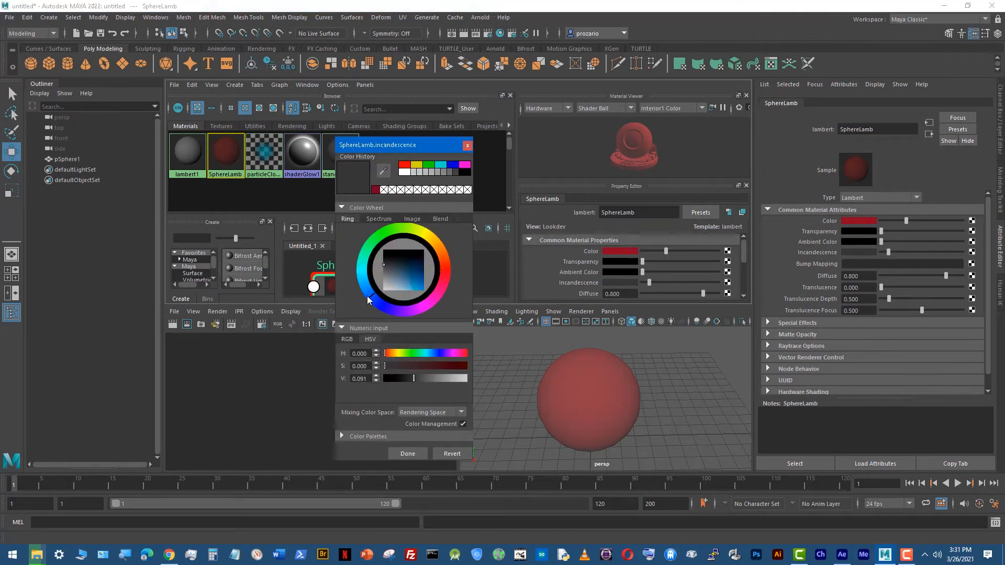
{"action": "left_click", "coordinate": [454, 165]}
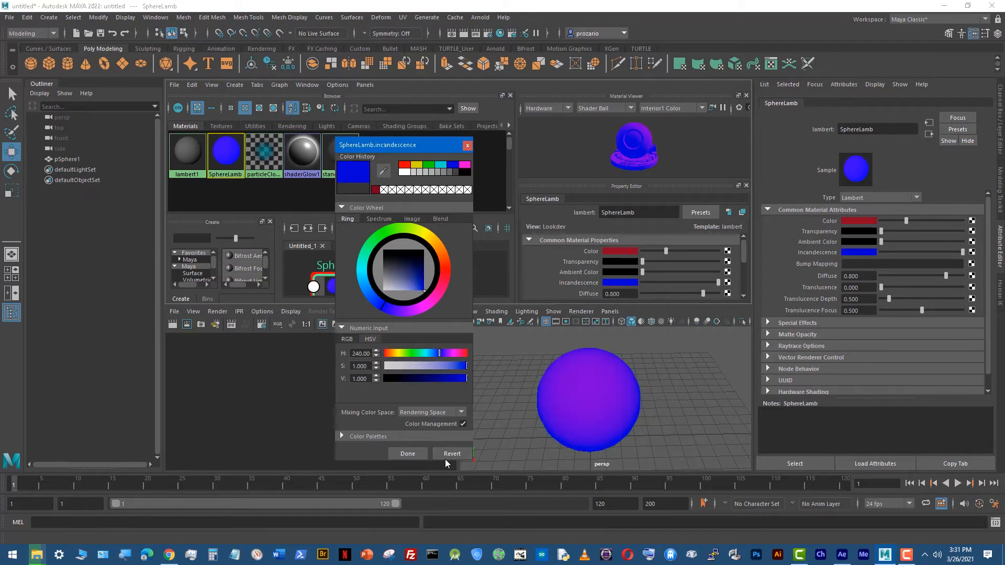
{"action": "left_click", "coordinate": [408, 454]}
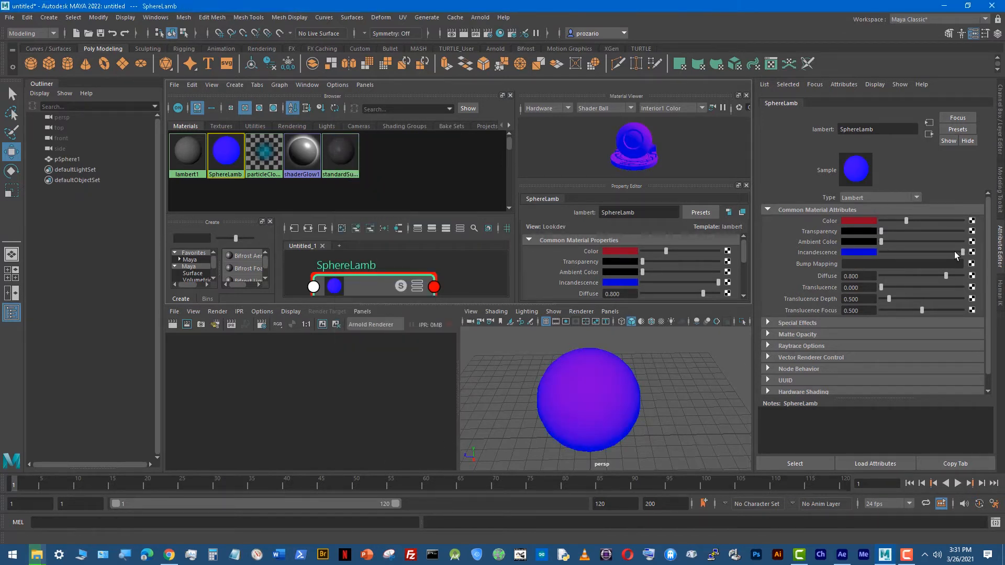
{"action": "left_click_drag", "start_coordinate": [959, 254], "coordinate": [842, 248]}
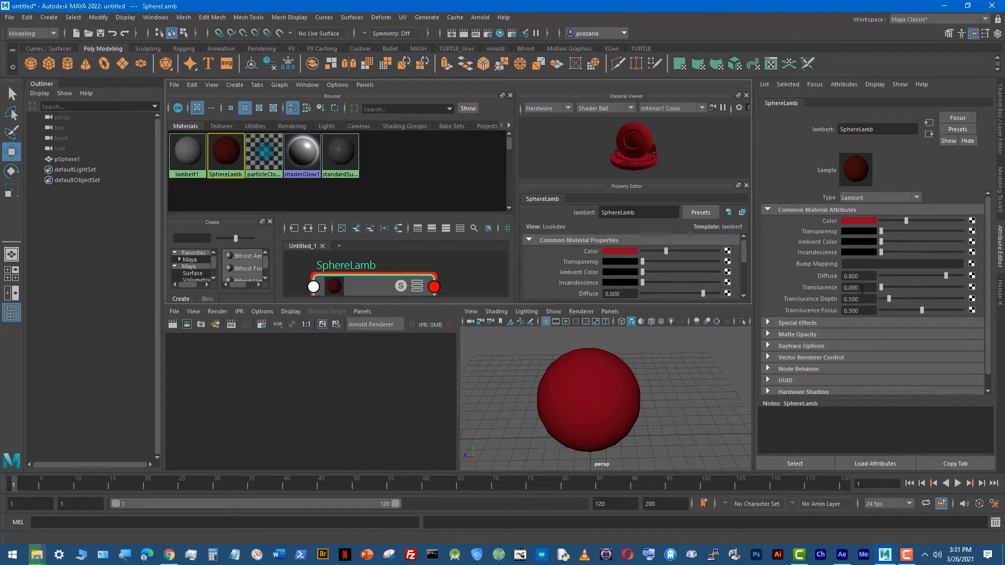
Step: Examine SphereLamb's Diffuse value and its remaining material attributes
{"action": "scroll", "coordinate": [987, 275], "scroll_direction": "down", "scroll_amount": 1}
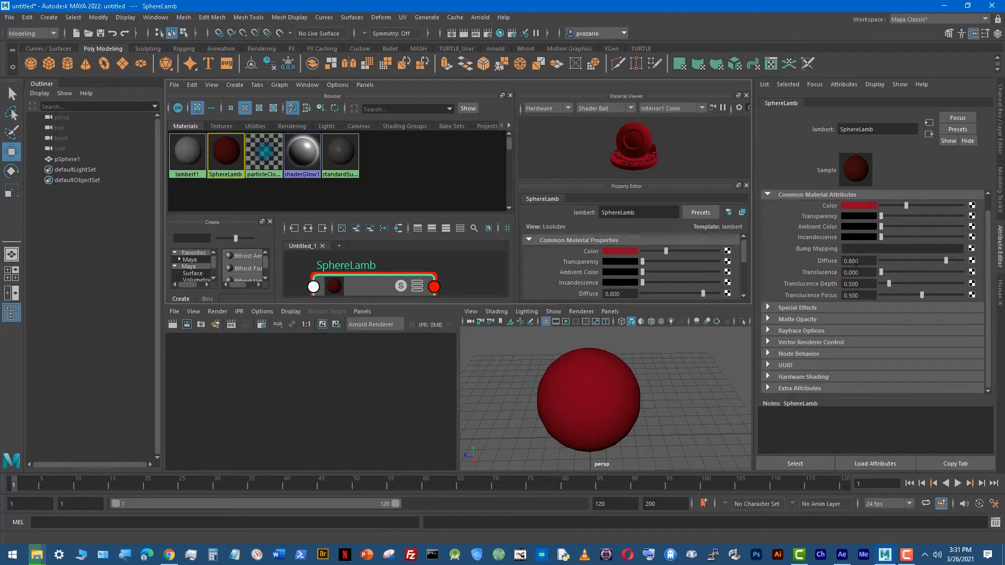
{"action": "left_click", "coordinate": [859, 261]}
{"action": "left_click_drag", "start_coordinate": [988, 327], "coordinate": [997, 354]}
{"action": "scroll", "coordinate": [899, 297], "scroll_direction": "up", "scroll_amount": 1}
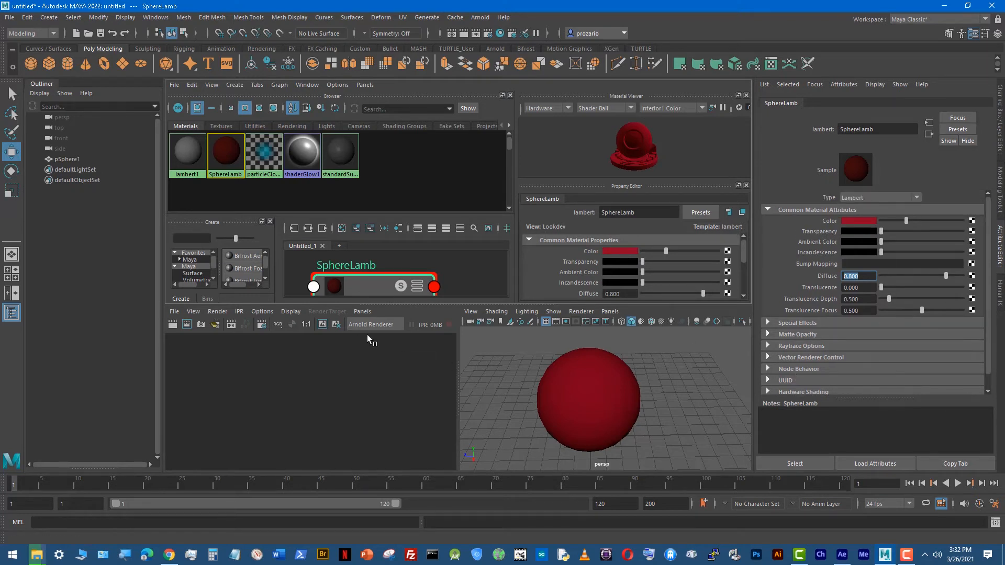
Step: Make the Hypershade area taller to show the SphereLamb network, and review its node and the connected lambert2SG shading group
{"action": "left_click_drag", "start_coordinate": [359, 305], "coordinate": [364, 430]}
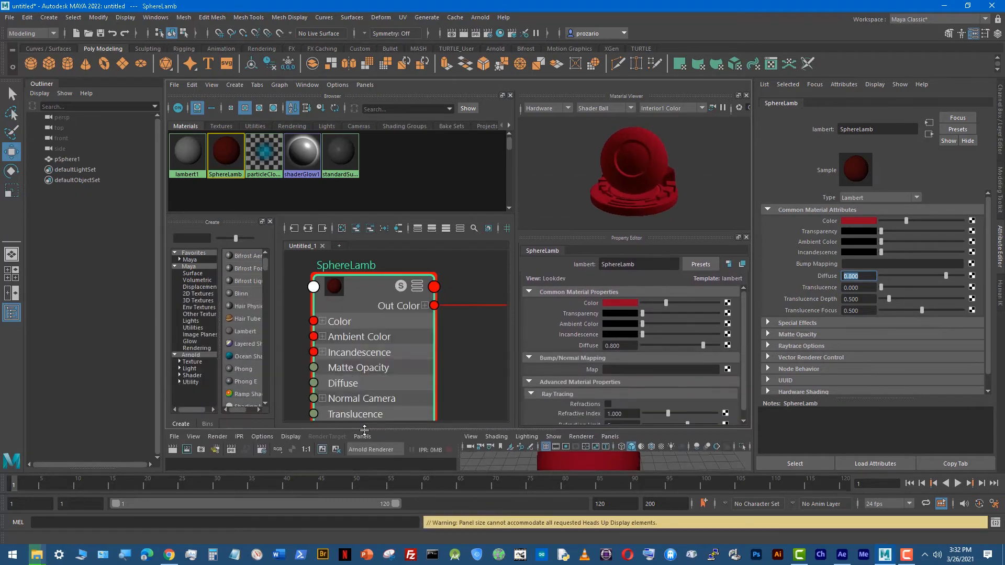
{"action": "middle_click_drag", "start_coordinate": [408, 306], "coordinate": [377, 302], "text": "alt"}
{"action": "scroll", "coordinate": [454, 315], "scroll_direction": "down", "scroll_amount": 3}
{"action": "scroll", "coordinate": [431, 315], "scroll_direction": "up", "scroll_amount": 2}
{"action": "right_click_drag", "start_coordinate": [221, 161], "coordinate": [231, 191]}
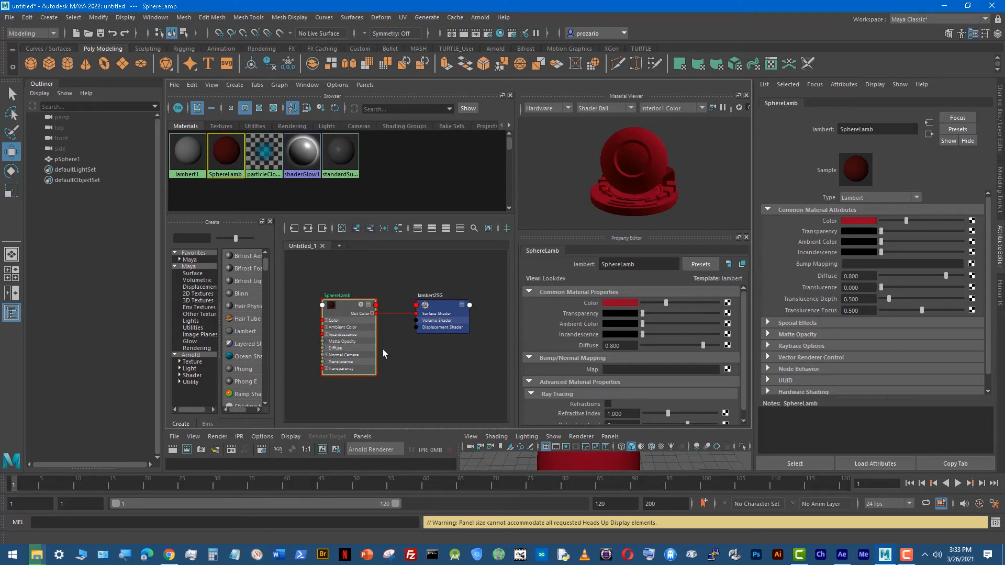
{"action": "right_click_drag", "start_coordinate": [365, 343], "coordinate": [472, 340], "text": "alt"}
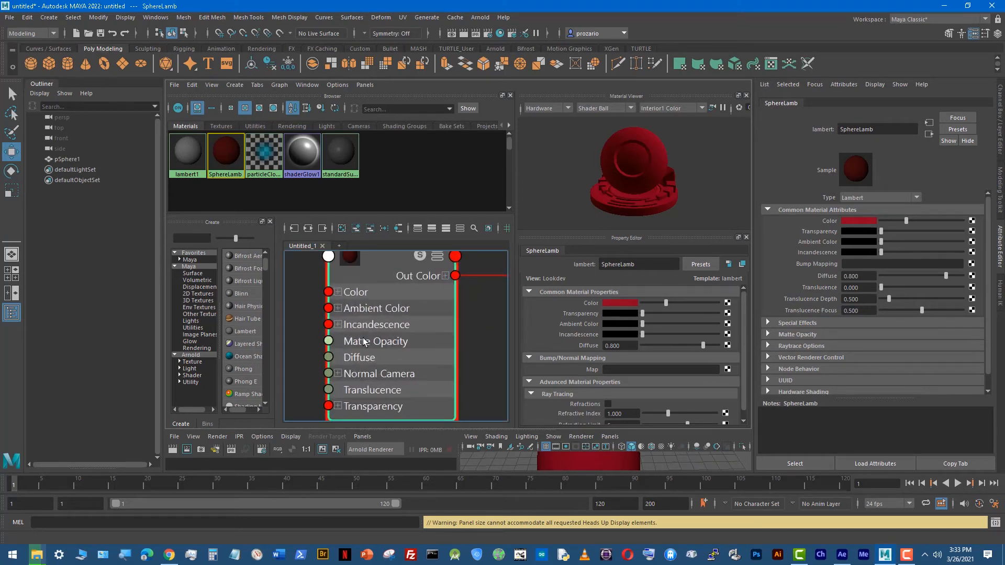
{"action": "mouse_move", "coordinate": [366, 342]}
{"action": "right_mouse_down", "text": "alt"}
{"action": "mouse_move", "coordinate": [482, 343]}
{"action": "mouse_move", "coordinate": [299, 348]}
{"action": "mouse_move", "coordinate": [379, 345]}
{"action": "right_mouse_up", "text": "alt"}
{"action": "mouse_move", "coordinate": [385, 349]}
{"action": "middle_mouse_down", "text": "alt"}
{"action": "mouse_move", "coordinate": [290, 414]}
{"action": "mouse_move", "coordinate": [146, 332]}
{"action": "mouse_move", "coordinate": [398, 350]}
{"action": "mouse_move", "coordinate": [379, 356]}
{"action": "mouse_move", "coordinate": [448, 382]}
{"action": "mouse_move", "coordinate": [392, 329]}
{"action": "mouse_move", "coordinate": [424, 342]}
{"action": "middle_mouse_up", "text": "alt"}
{"action": "right_click_drag", "start_coordinate": [424, 343], "coordinate": [367, 349], "text": "alt"}
{"action": "middle_click_drag", "start_coordinate": [425, 347], "coordinate": [399, 330], "text": "alt"}
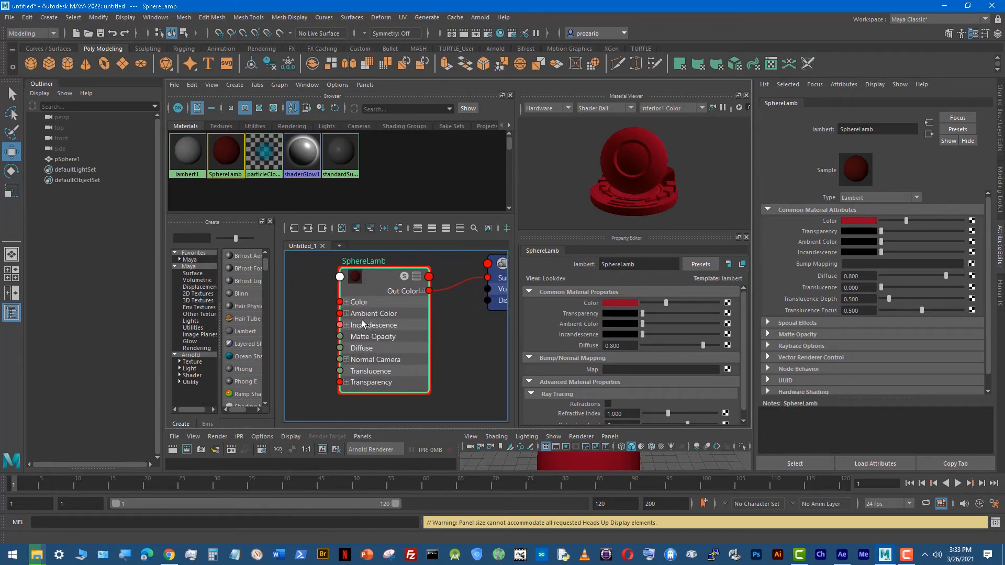
Step: Expand and collapse the Ambient Color and Color channels on the SphereLamb node and examine its connection to lambert2SG
{"action": "left_click", "coordinate": [345, 314]}
{"action": "left_click", "coordinate": [346, 314]}
{"action": "left_click", "coordinate": [346, 302]}
{"action": "left_click", "coordinate": [346, 302]}
{"action": "key", "text": "a"}
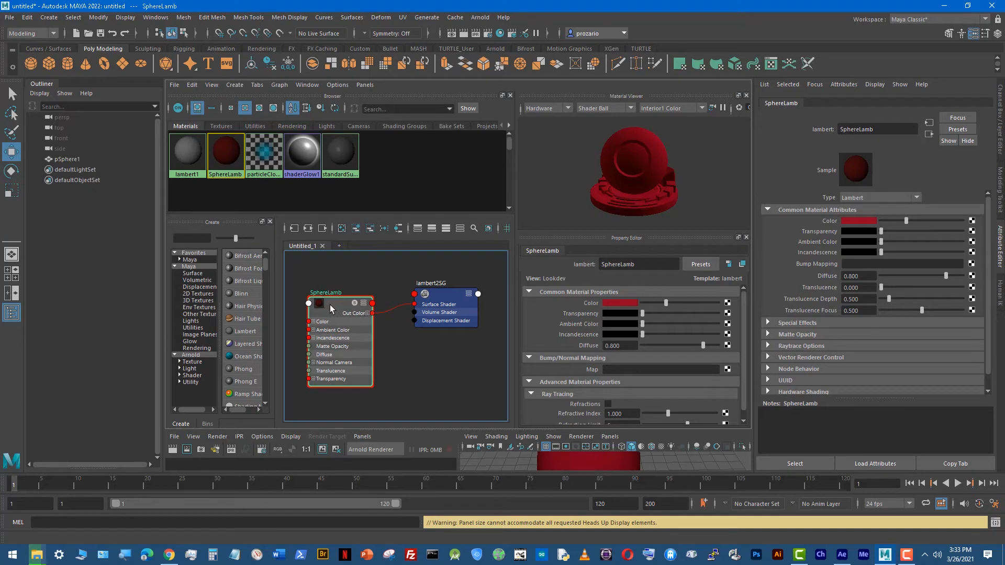
{"action": "middle_click_drag", "start_coordinate": [336, 305], "coordinate": [356, 302], "text": "alt"}
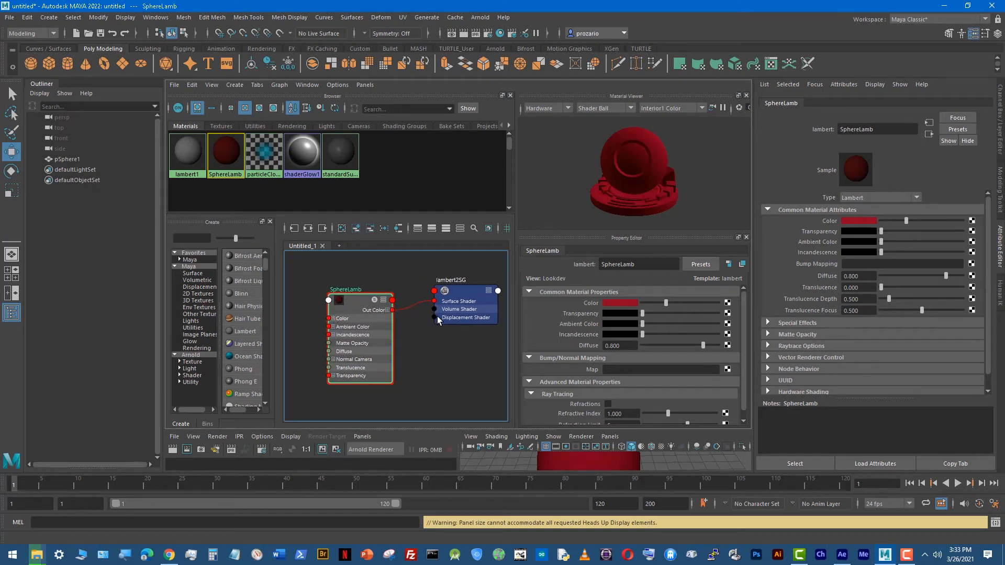
{"action": "scroll", "coordinate": [438, 332], "scroll_direction": "down", "scroll_amount": 3}
{"action": "middle_click_drag", "start_coordinate": [440, 346], "coordinate": [428, 335], "text": "alt"}
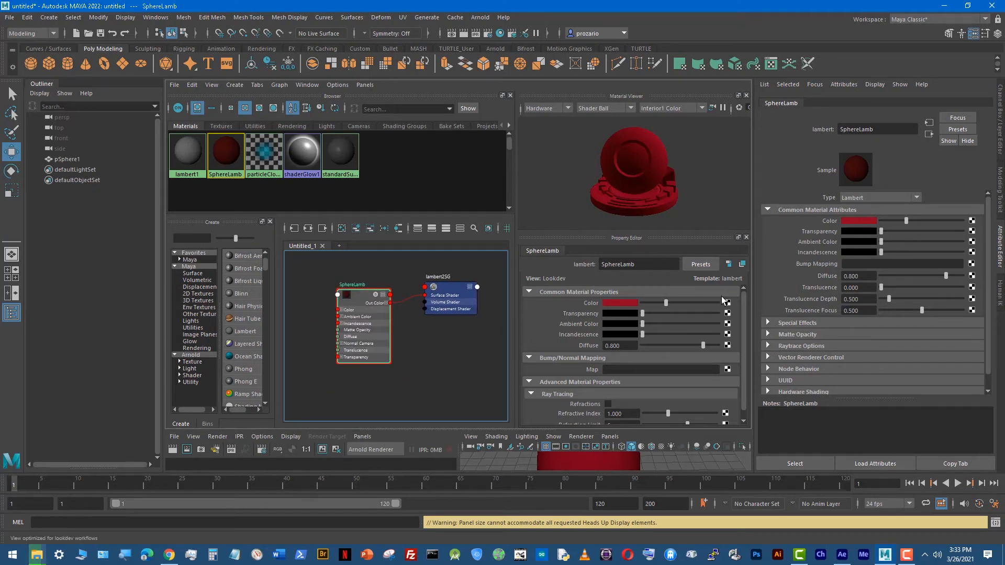
Step: Map a Checker texture to the Color attribute of SphereLamb
{"action": "left_click", "coordinate": [972, 220]}
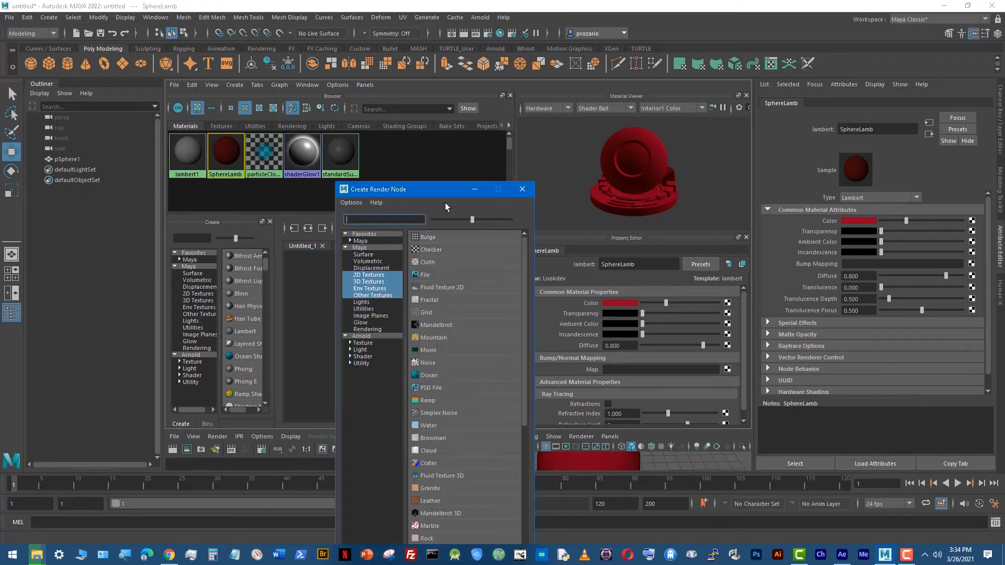
{"action": "left_click_drag", "start_coordinate": [414, 145], "coordinate": [323, 71]}
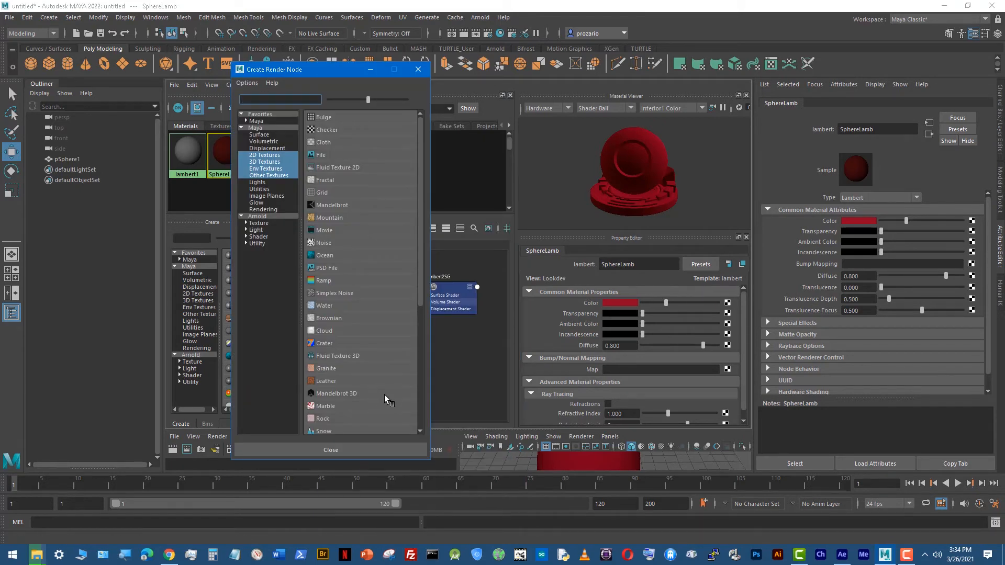
{"action": "mouse_move", "coordinate": [421, 242]}
{"action": "left_mouse_down"}
{"action": "mouse_move", "coordinate": [419, 389]}
{"action": "mouse_move", "coordinate": [417, 230]}
{"action": "left_mouse_up"}
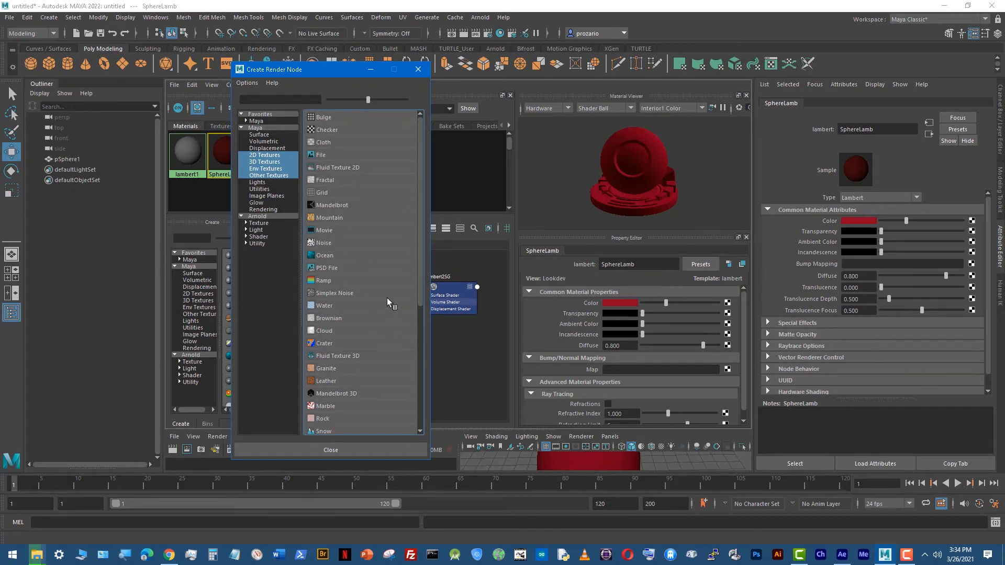
{"action": "left_click", "coordinate": [324, 129]}
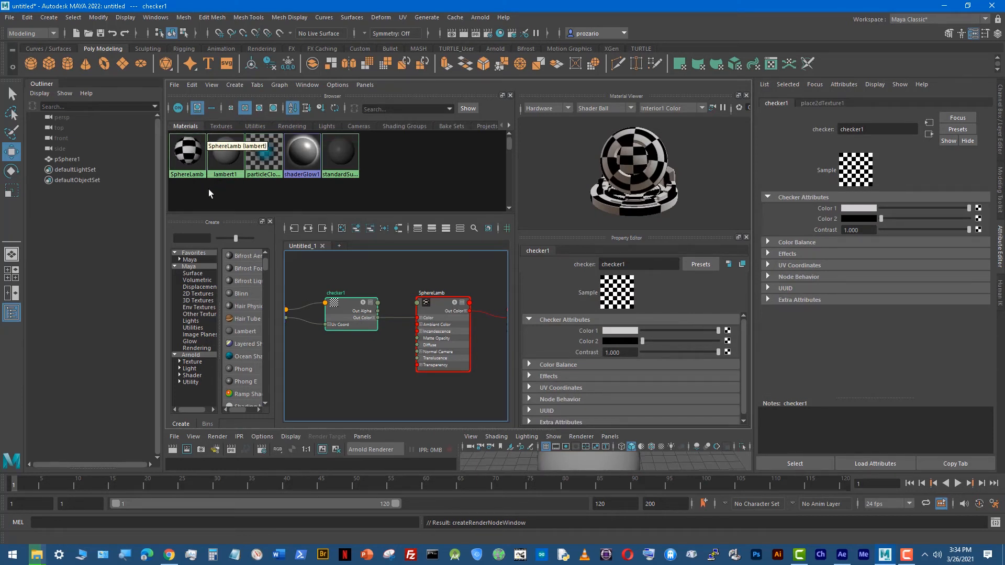
Step: Enlarge the material swatches in the Hypershade browser and make the browser area taller to show them fully
{"action": "right_click_drag", "start_coordinate": [208, 189], "coordinate": [359, 193], "text": "alt"}
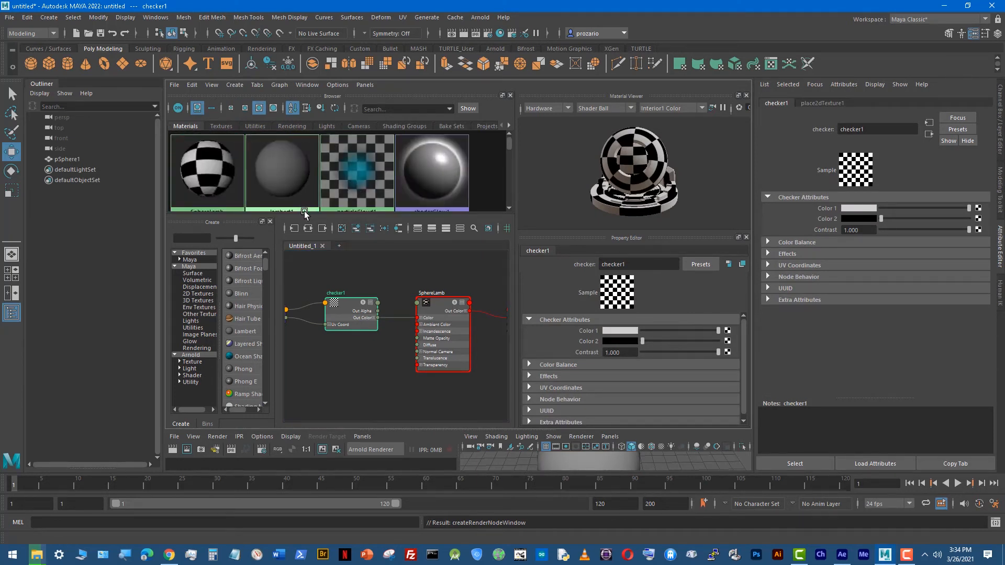
{"action": "left_click_drag", "start_coordinate": [303, 212], "coordinate": [304, 235]}
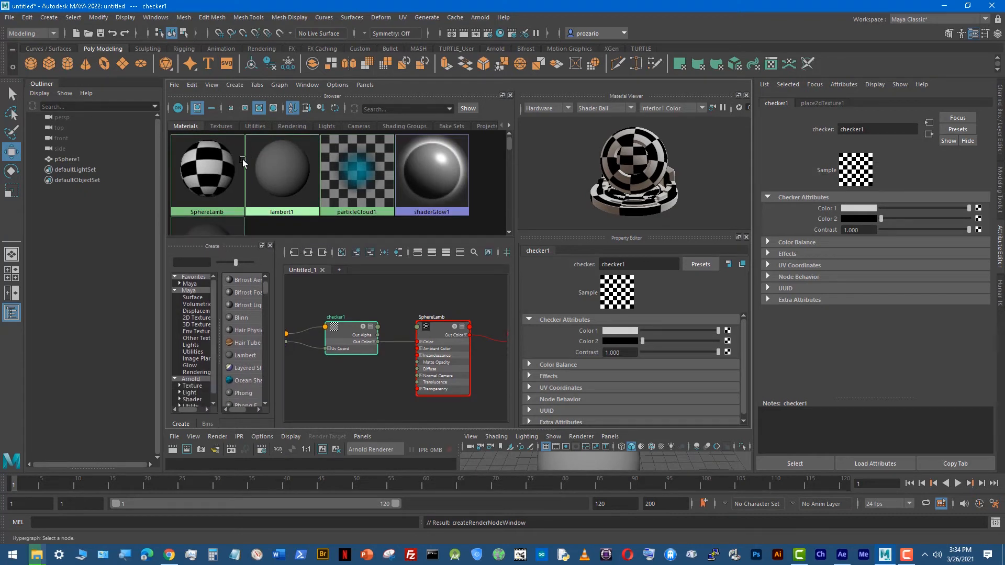
{"action": "scroll", "coordinate": [223, 186], "scroll_direction": "down", "scroll_amount": 1}
{"action": "scroll", "coordinate": [204, 174], "scroll_direction": "up", "scroll_amount": 1}
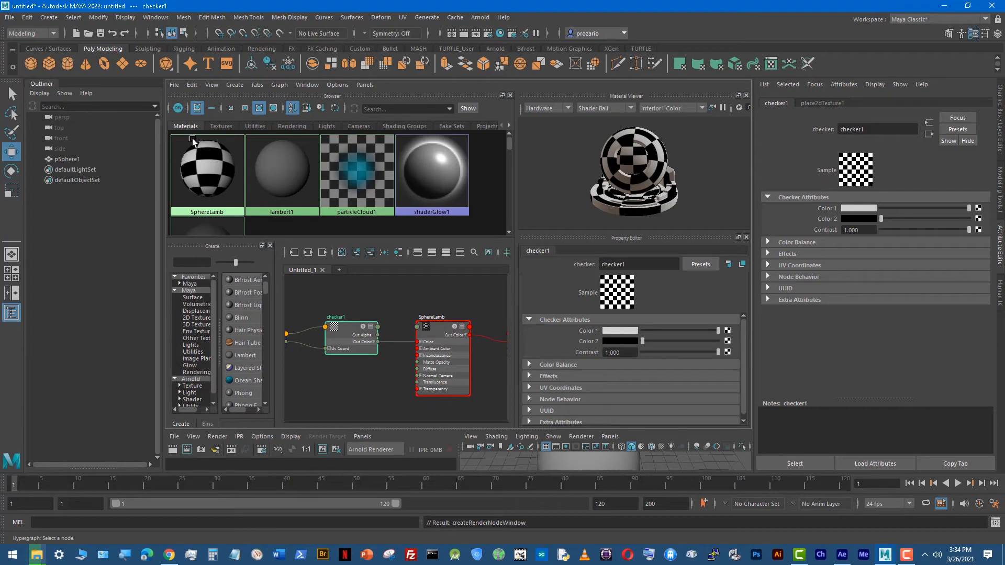
Step: Examine the checker pattern on the shader ball in the Material Viewer from different angles and distances
{"action": "left_click_drag", "start_coordinate": [661, 173], "coordinate": [604, 189], "text": "alt"}
{"action": "scroll", "coordinate": [608, 189], "scroll_direction": "down", "scroll_amount": 5}
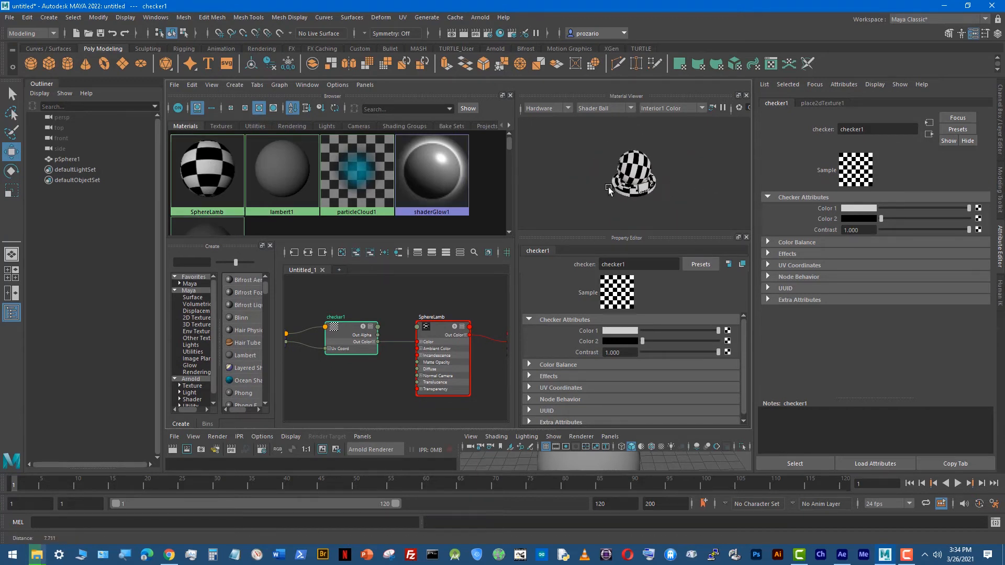
{"action": "scroll", "coordinate": [608, 190], "scroll_direction": "up", "scroll_amount": 5}
{"action": "left_click_drag", "start_coordinate": [693, 195], "coordinate": [626, 213], "text": "alt"}
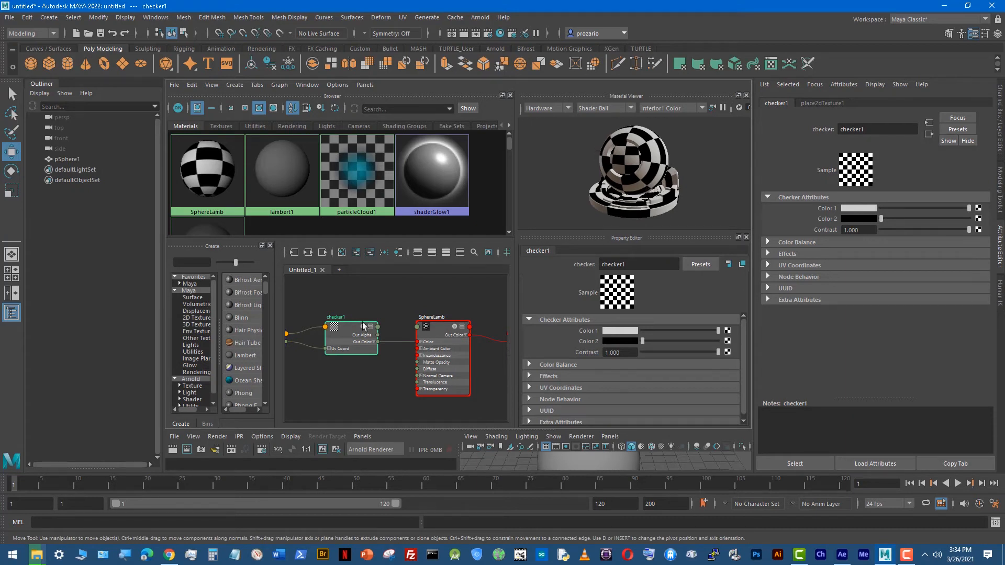
Step: Select SphereLamb and examine the checker1 node, its texture placement connection and its Uv Coord channels in the enlarged Hypershade
{"action": "left_click", "coordinate": [226, 157]}
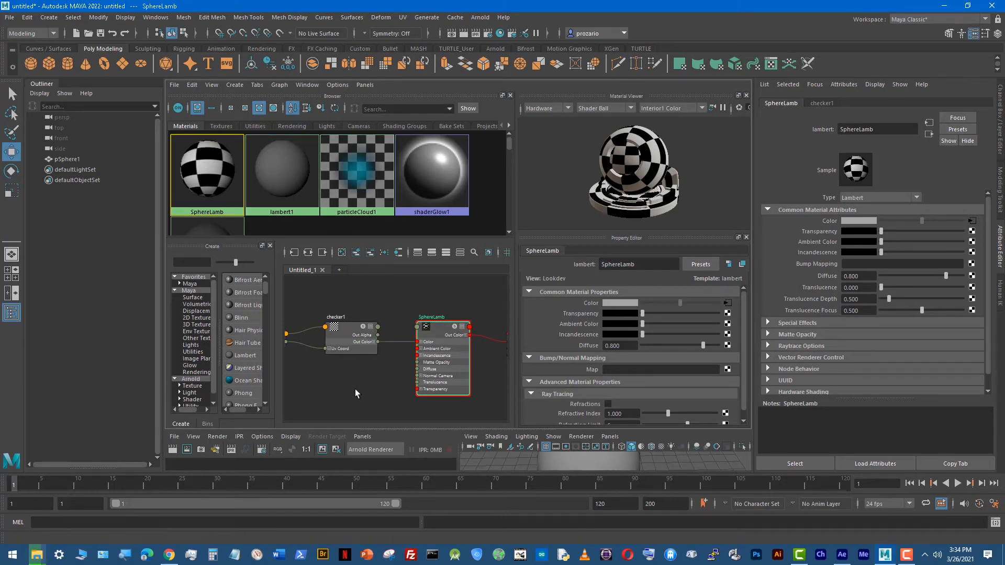
{"action": "key", "text": "space"}
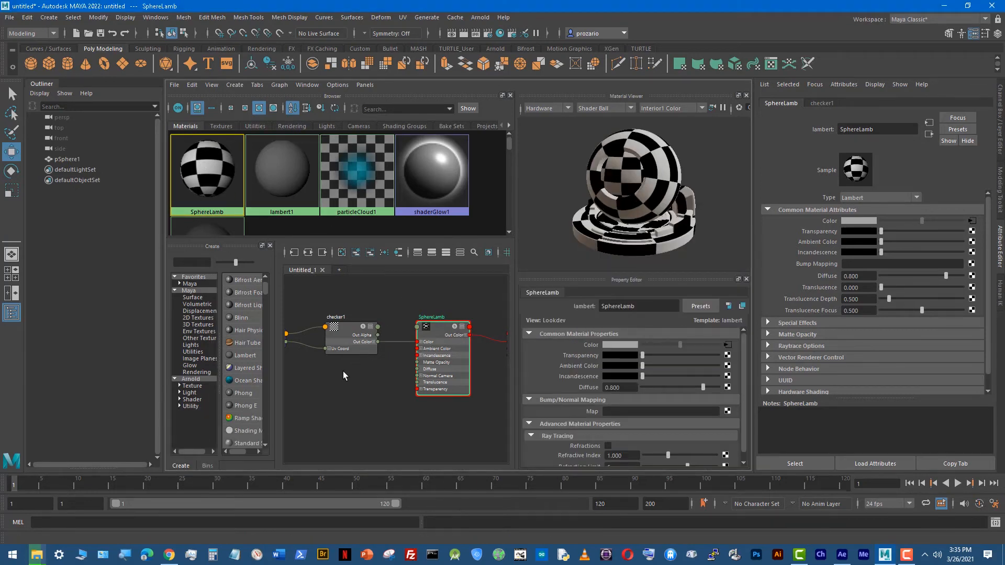
{"action": "right_click_drag", "start_coordinate": [332, 385], "coordinate": [446, 382], "text": "alt"}
{"action": "middle_click_drag", "start_coordinate": [374, 359], "coordinate": [476, 426], "text": "alt"}
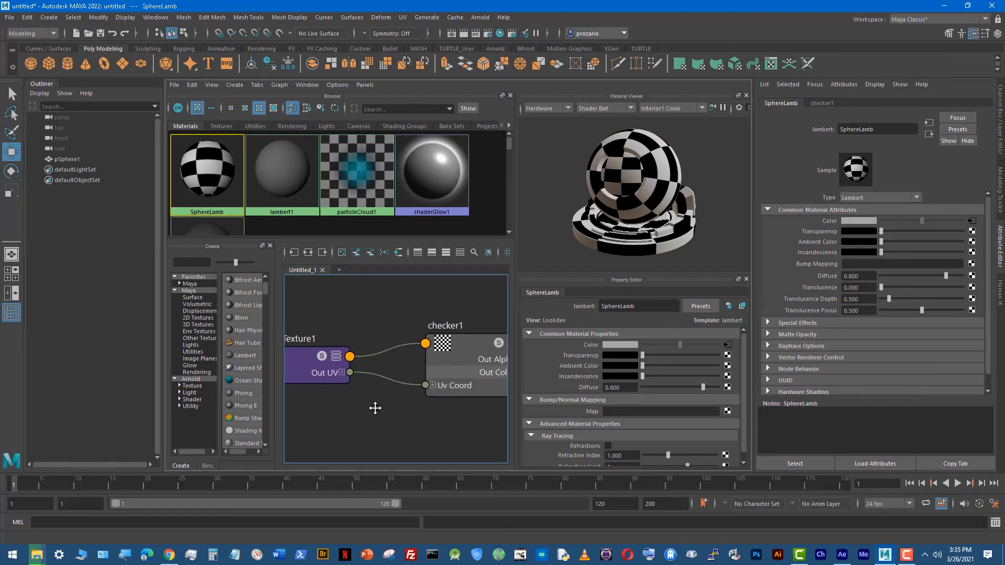
{"action": "middle_click_drag", "start_coordinate": [360, 410], "coordinate": [451, 408], "text": "alt"}
{"action": "middle_click_drag", "start_coordinate": [444, 316], "coordinate": [285, 315], "text": "alt"}
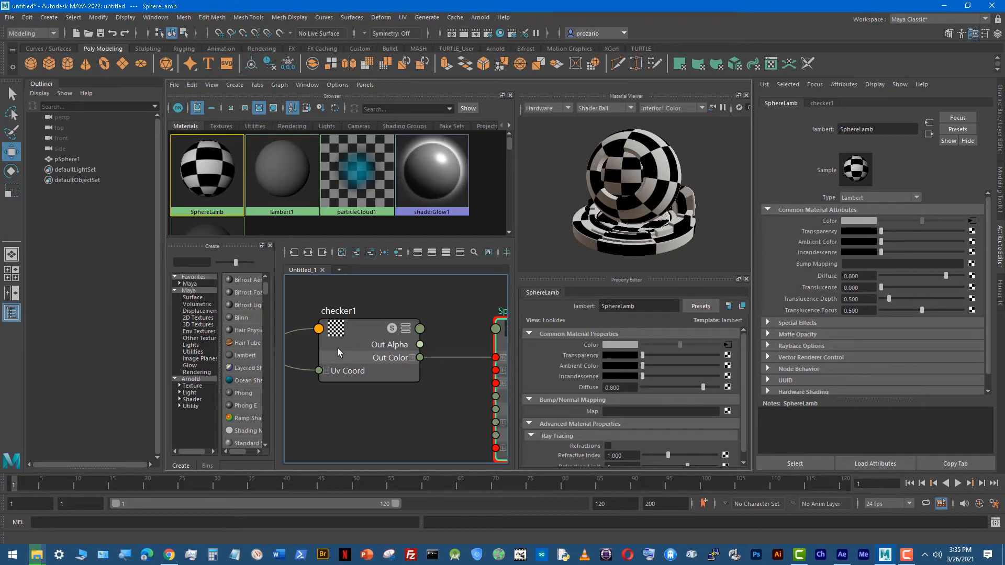
{"action": "middle_click_drag", "start_coordinate": [444, 412], "coordinate": [429, 408], "text": "alt"}
{"action": "left_click", "coordinate": [312, 362]}
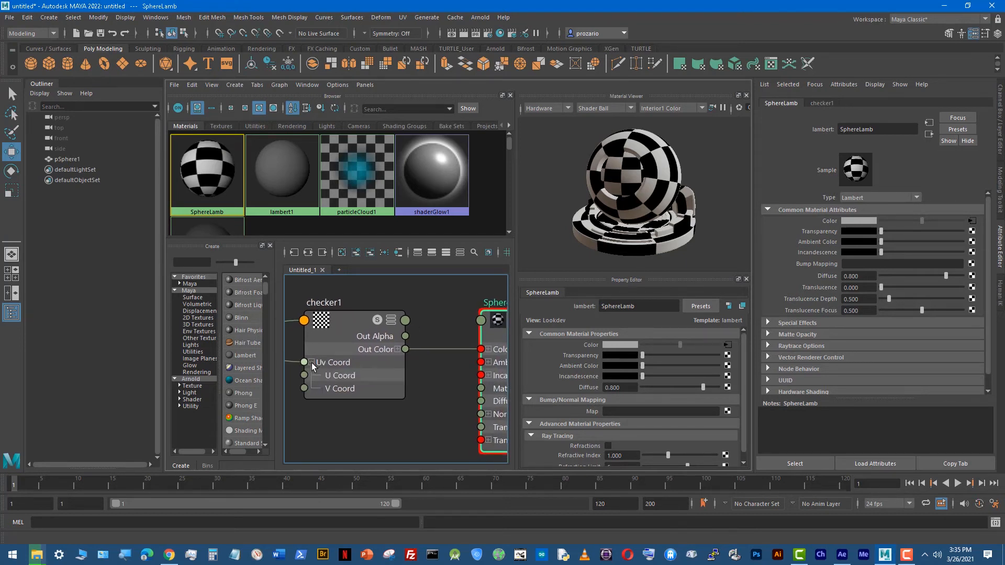
{"action": "left_click", "coordinate": [311, 363]}
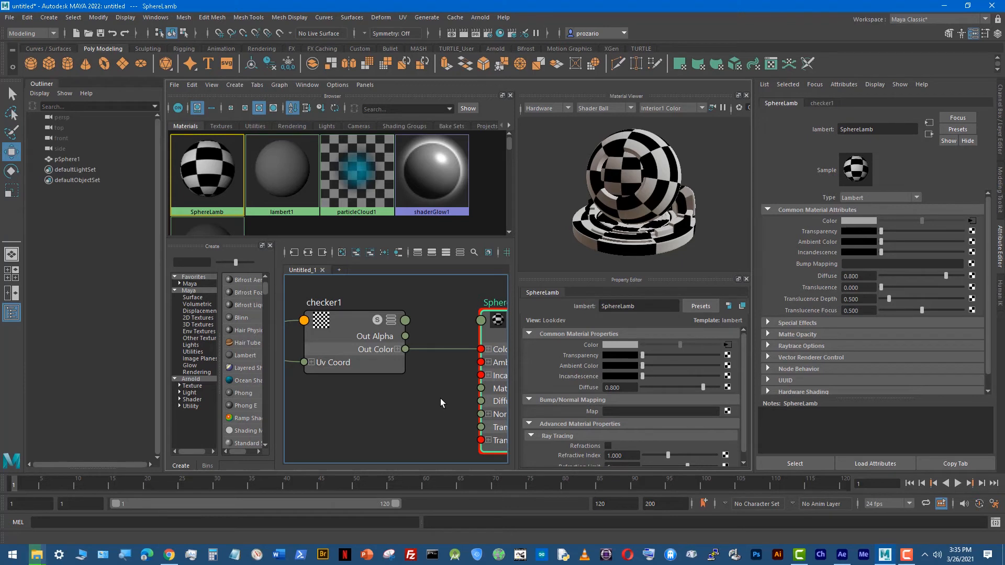
Step: Examine the checker connection into SphereLamb's Color input, expanding and collapsing the Color channels on its node
{"action": "middle_click_drag", "start_coordinate": [440, 399], "coordinate": [464, 399], "text": "alt"}
{"action": "mouse_move", "coordinate": [366, 408]}
{"action": "middle_mouse_down", "text": "alt"}
{"action": "mouse_move", "coordinate": [379, 410]}
{"action": "mouse_move", "coordinate": [328, 407]}
{"action": "middle_mouse_up", "text": "alt"}
{"action": "mouse_move", "coordinate": [427, 417]}
{"action": "middle_mouse_down", "text": "alt"}
{"action": "mouse_move", "coordinate": [396, 410]}
{"action": "mouse_move", "coordinate": [469, 411]}
{"action": "mouse_move", "coordinate": [315, 386]}
{"action": "middle_mouse_up", "text": "alt"}
{"action": "left_click", "coordinate": [360, 331]}
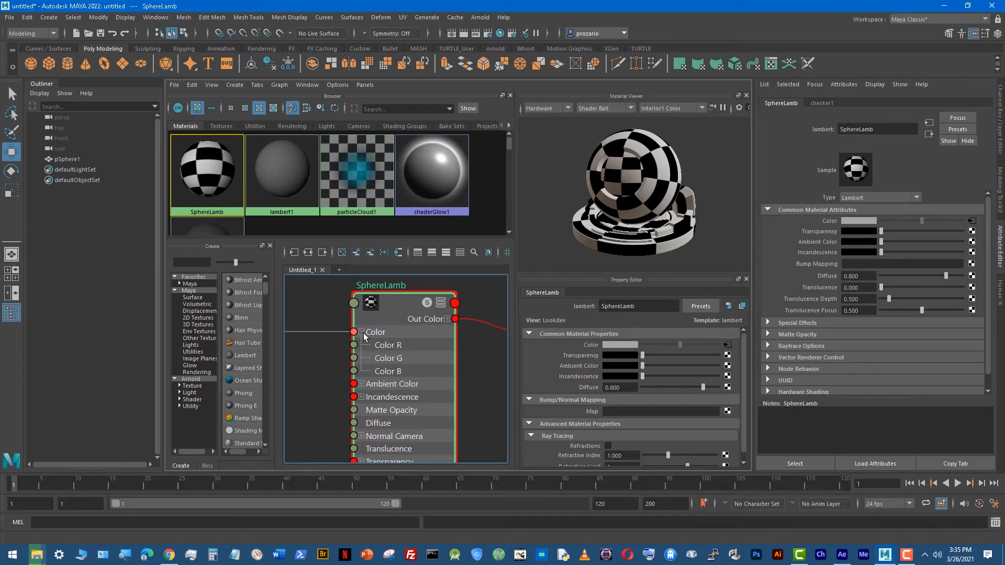
{"action": "left_click", "coordinate": [361, 331]}
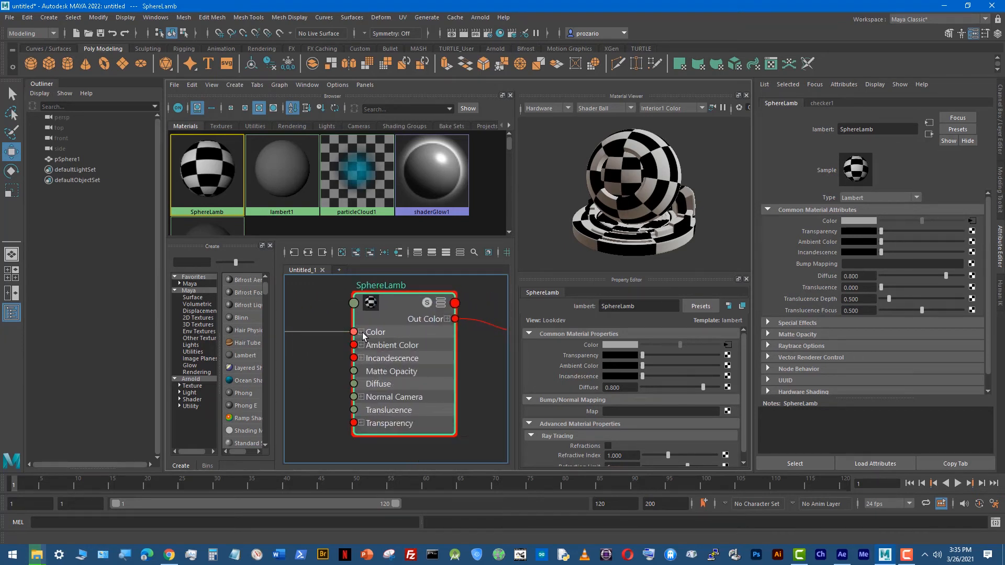
{"action": "scroll", "coordinate": [384, 354], "scroll_direction": "down", "scroll_amount": 3}
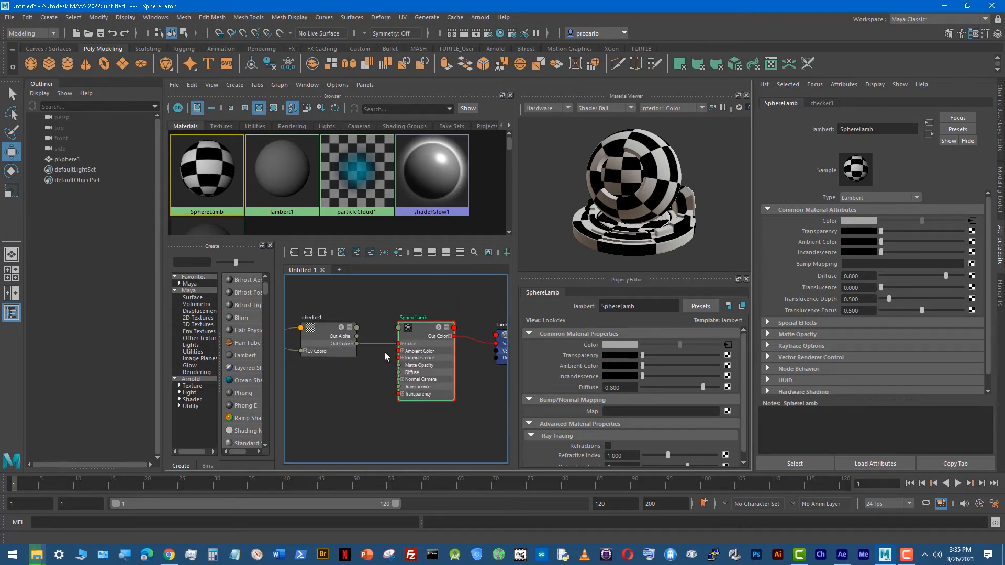
Step: Clear the node selection, maximize the perspective view, and select the sphere with the Select tool in unsmoothed display
{"action": "left_click", "coordinate": [385, 352]}
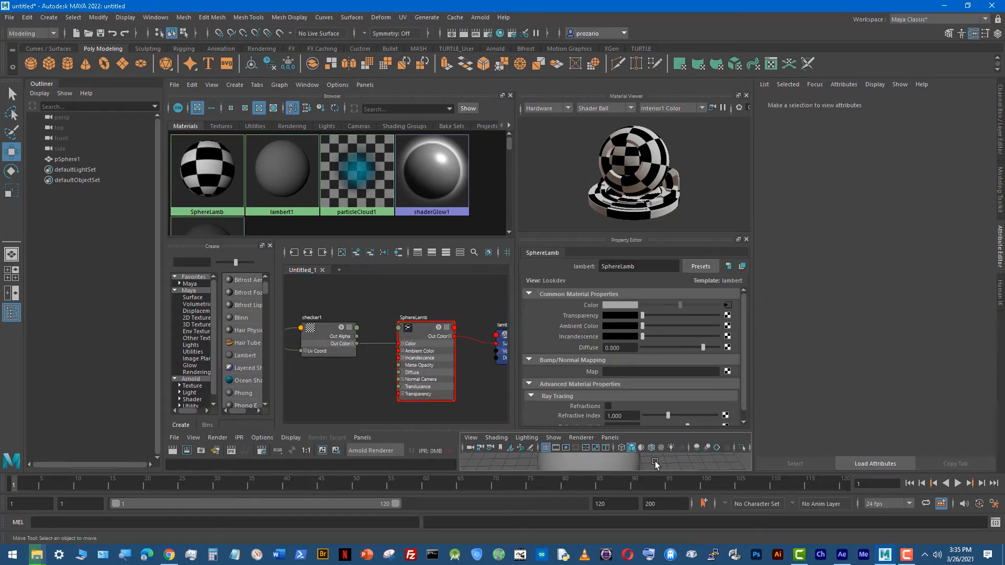
{"action": "key", "text": "space"}
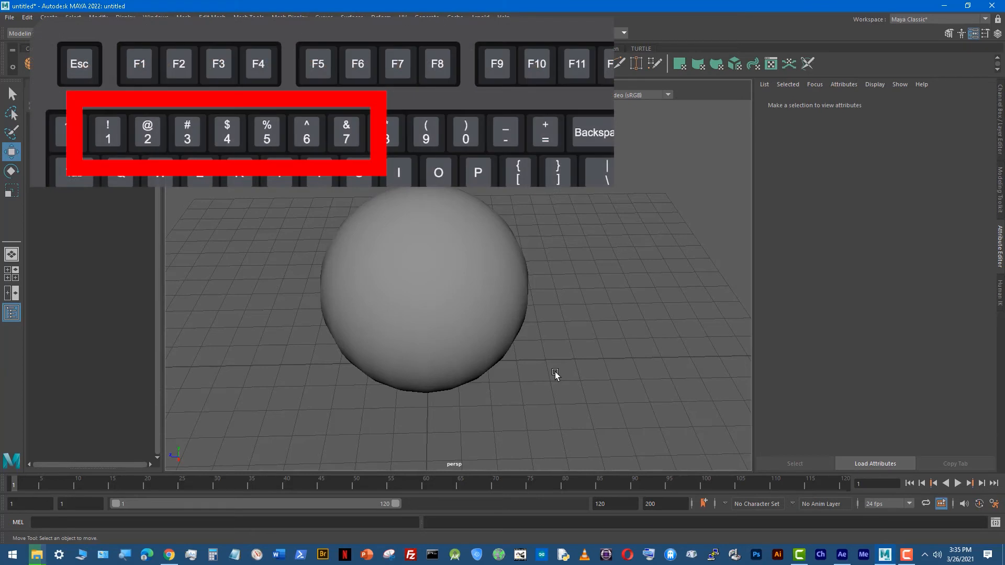
{"action": "left_click", "coordinate": [465, 316]}
{"action": "key", "text": "q"}
{"action": "key", "text": "1"}
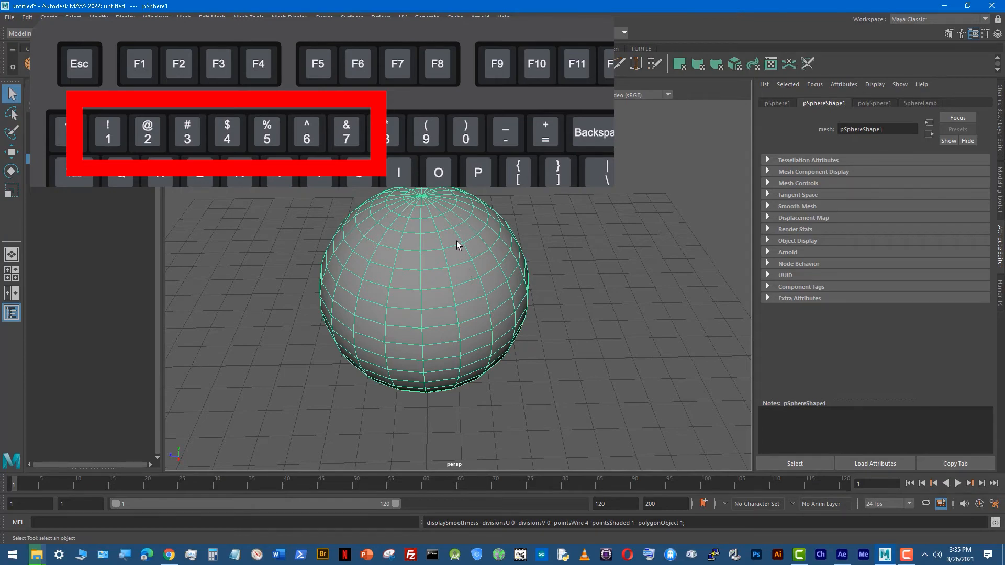
{"action": "left_click_drag", "start_coordinate": [456, 242], "coordinate": [491, 321], "text": "alt"}
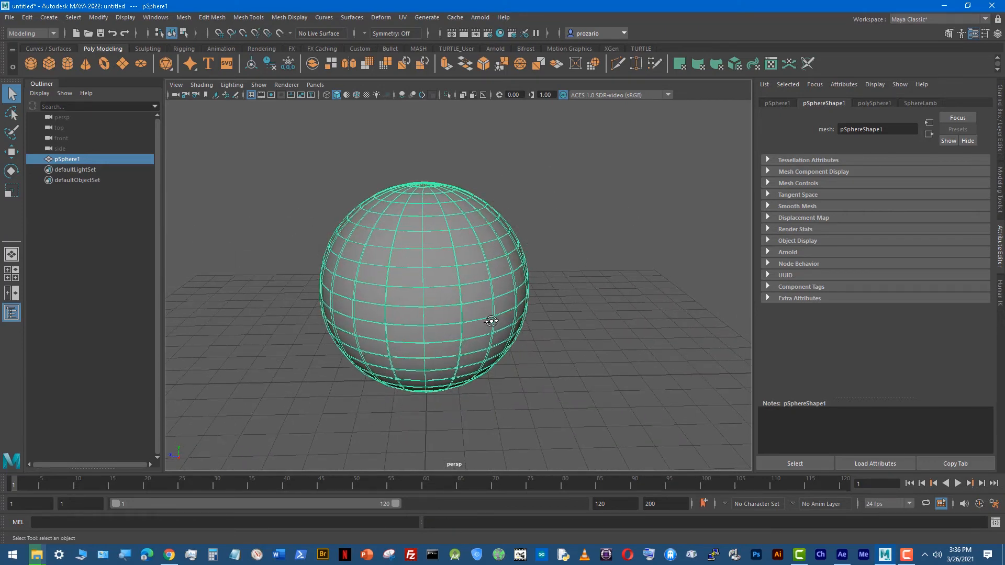
Step: Try the smooth preview on the sphere, switch briefly to face selection, and return the sphere to unsmoothed object display
{"action": "key", "text": "3"}
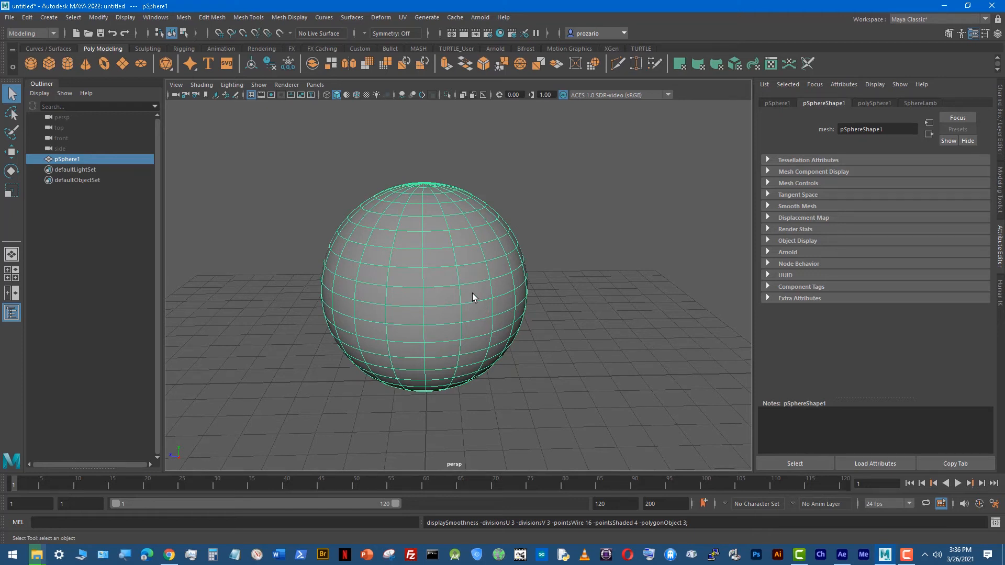
{"action": "key", "text": "F11"}
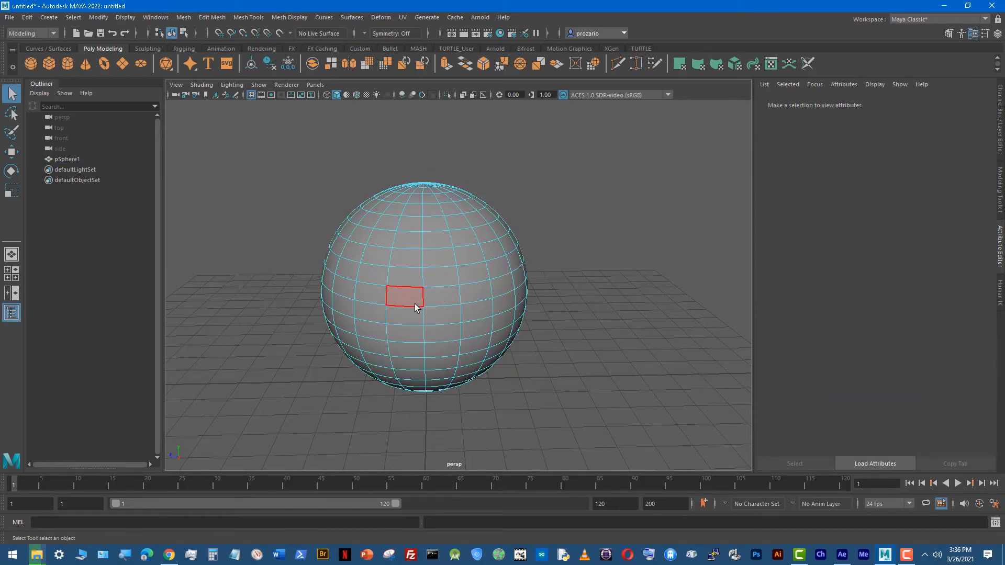
{"action": "right_click_drag", "start_coordinate": [414, 302], "coordinate": [450, 273]}
{"action": "left_click", "coordinate": [539, 241]}
{"action": "left_click", "coordinate": [450, 296]}
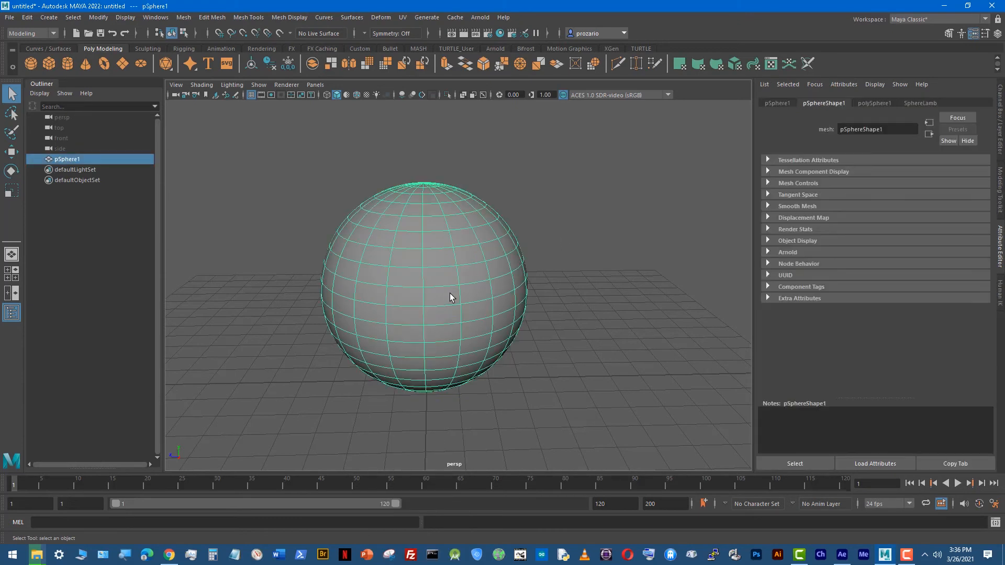
{"action": "key", "text": "1"}
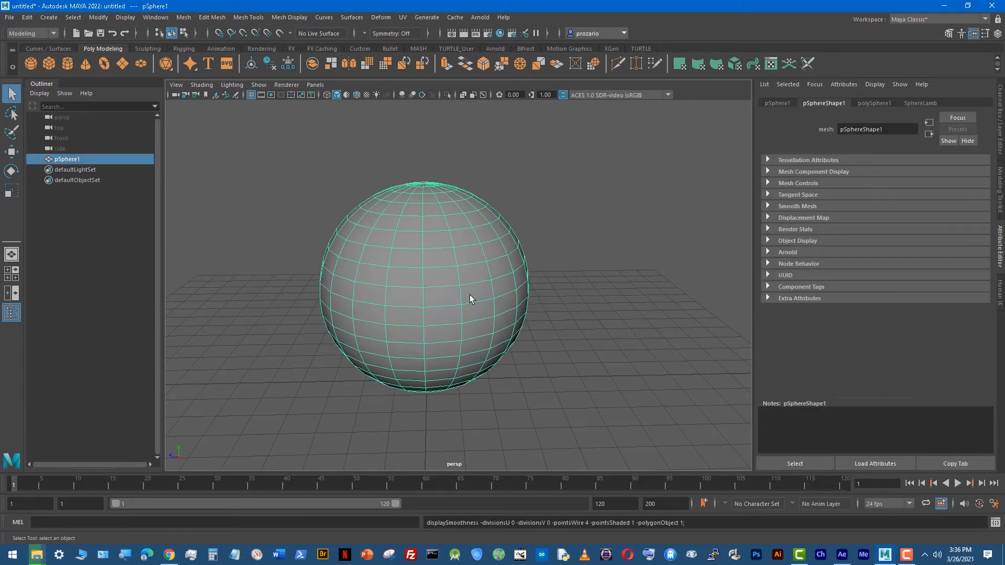
Step: Compare wireframe and shaded display in the perspective view, and turn on textured display to inspect the checker on the sphere
{"action": "key", "text": "4"}
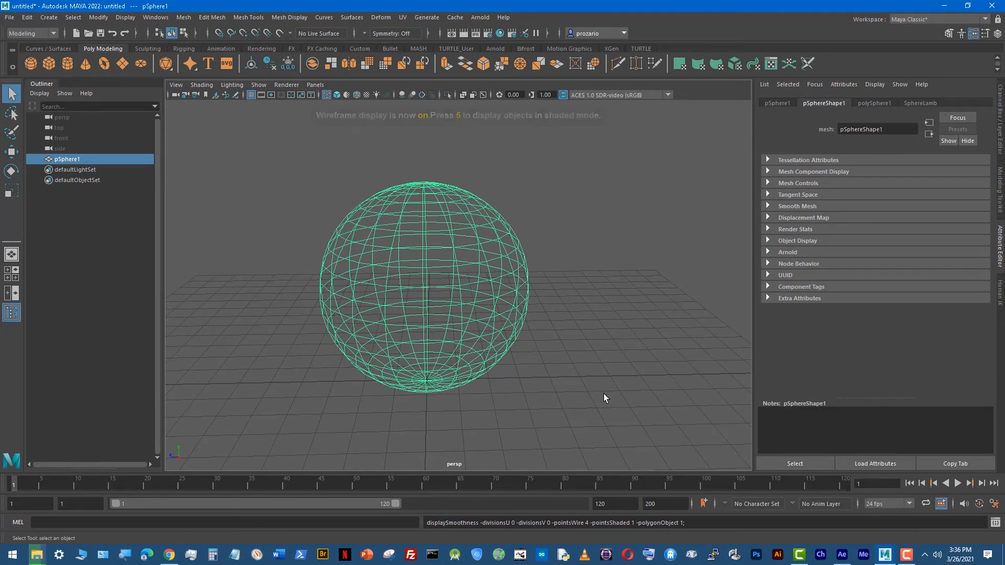
{"action": "key", "text": "5"}
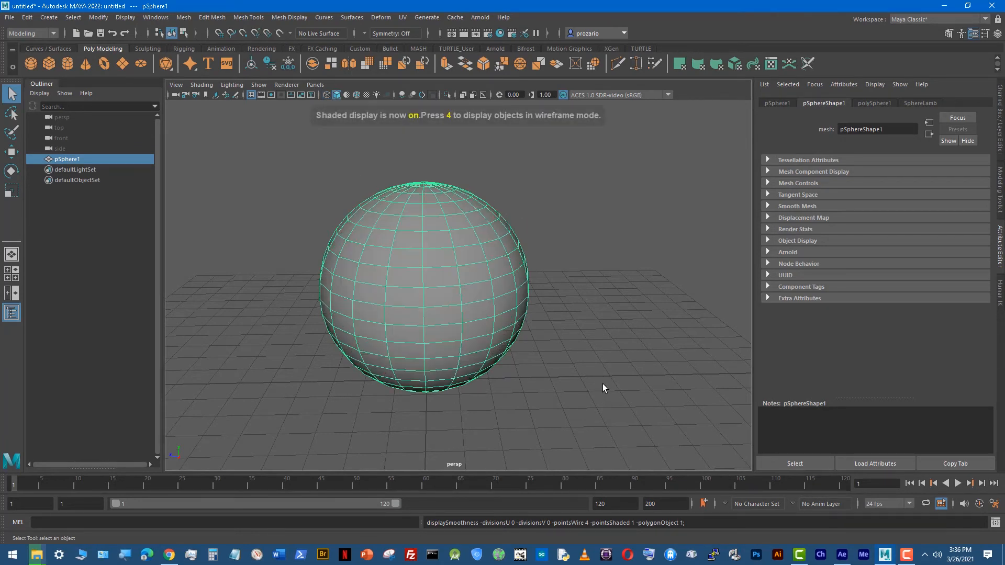
{"action": "left_click_drag", "start_coordinate": [617, 356], "coordinate": [534, 378], "text": "alt"}
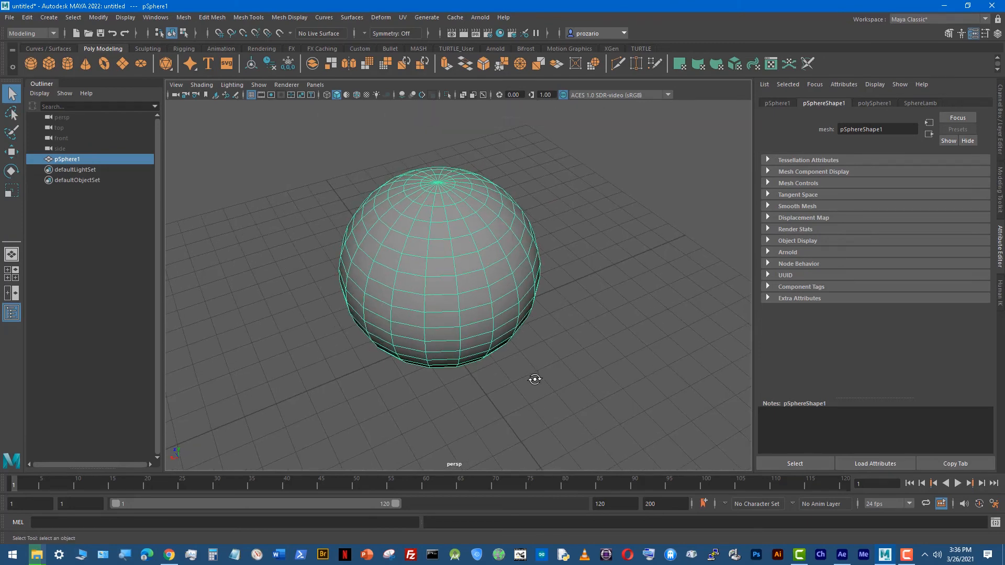
{"action": "key", "text": "6"}
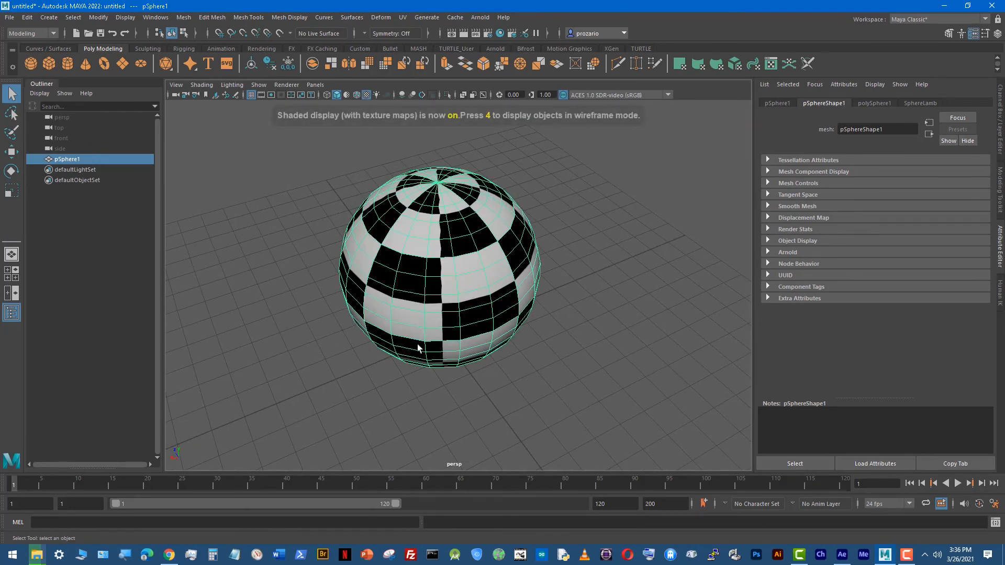
{"action": "left_click_drag", "start_coordinate": [349, 353], "coordinate": [477, 370], "text": "alt"}
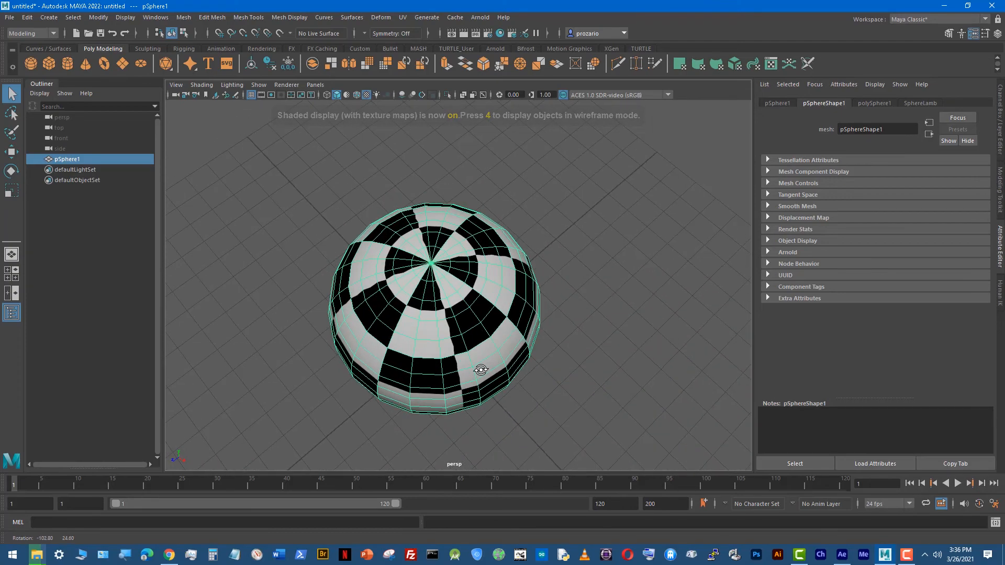
{"action": "key", "text": "6"}
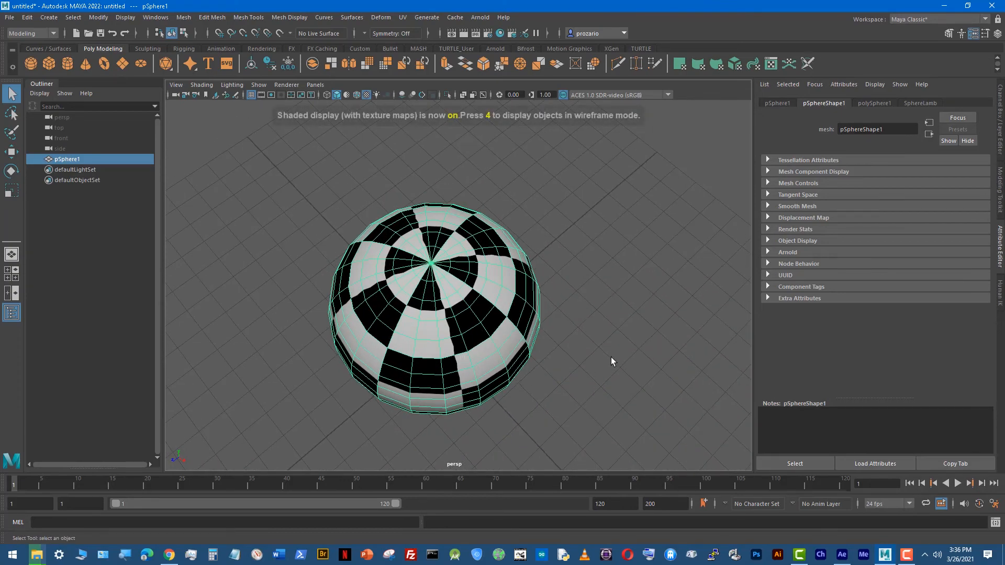
{"action": "right_click_drag", "start_coordinate": [498, 364], "coordinate": [444, 384], "text": "alt"}
{"action": "left_click_drag", "start_coordinate": [444, 384], "coordinate": [481, 333], "text": "alt"}
Step: Review SphereLamb's mapped Color attribute in the Hypershade, and return to the maximized perspective view with nothing selected
{"action": "key", "text": "space"}
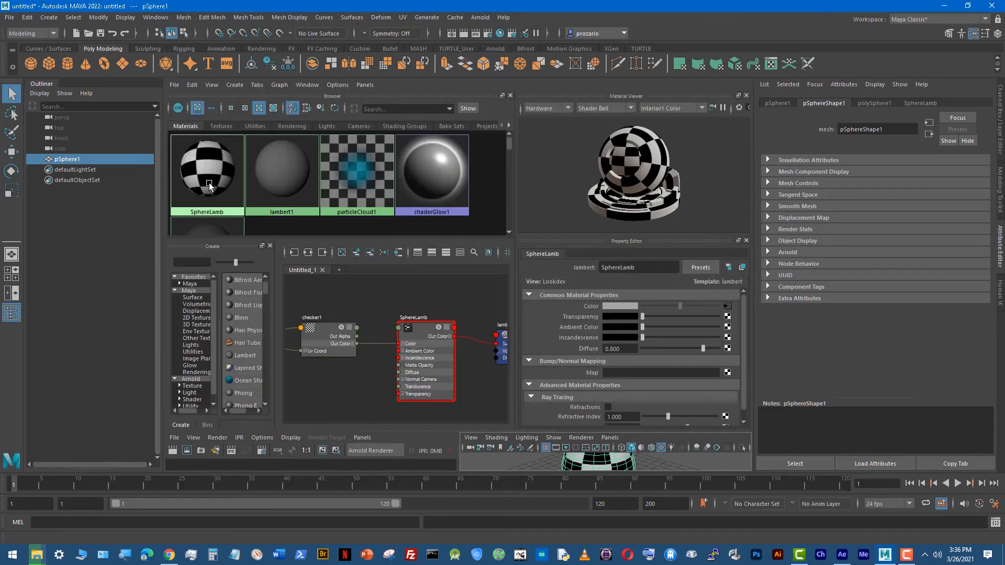
{"action": "left_click", "coordinate": [183, 166]}
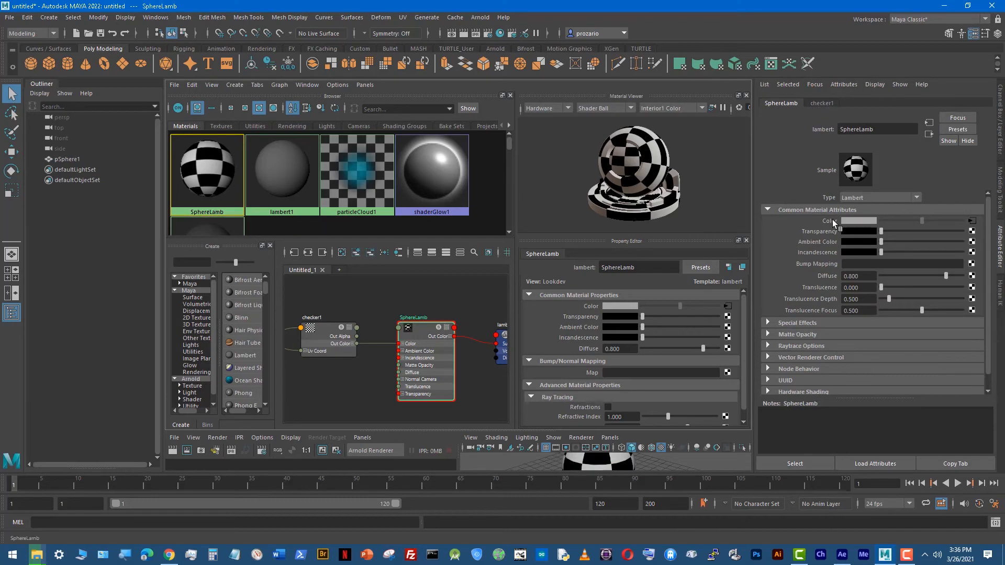
{"action": "left_click", "coordinate": [683, 463]}
{"action": "key", "text": "space"}
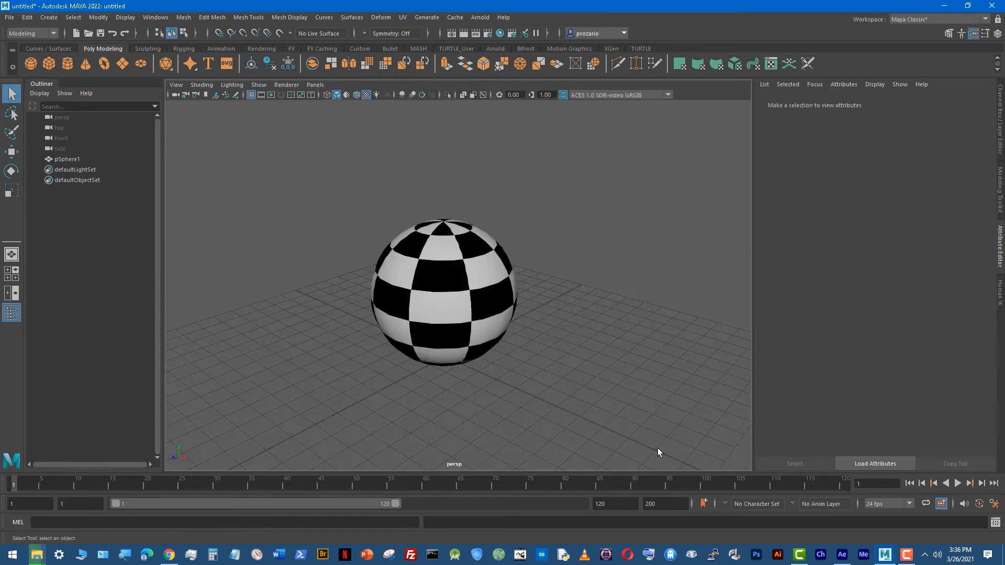
Step: Compare plain shaded and textured display of the sphere in the perspective view, and return to the Hypershade layout
{"action": "key", "text": "5"}
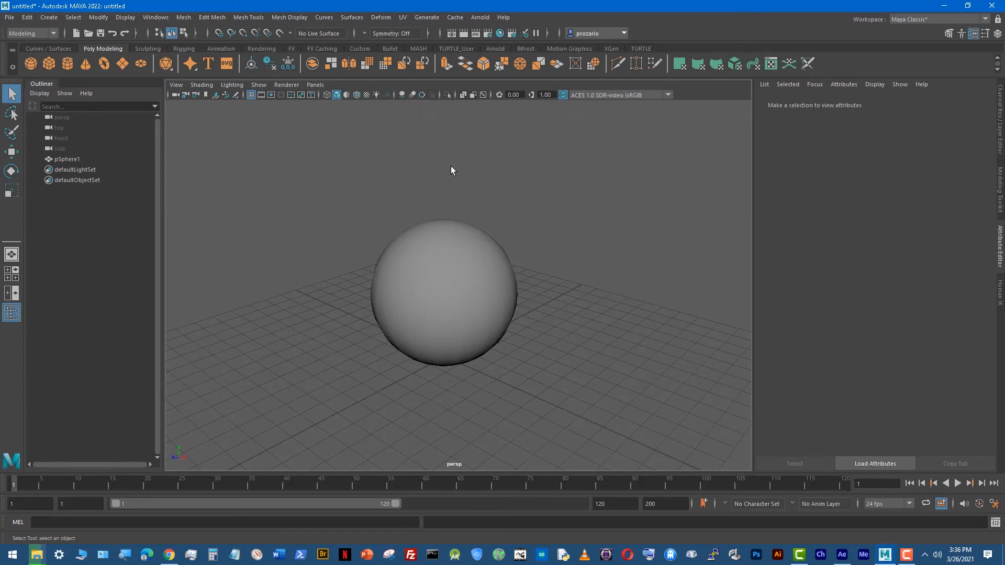
{"action": "key", "text": "6"}
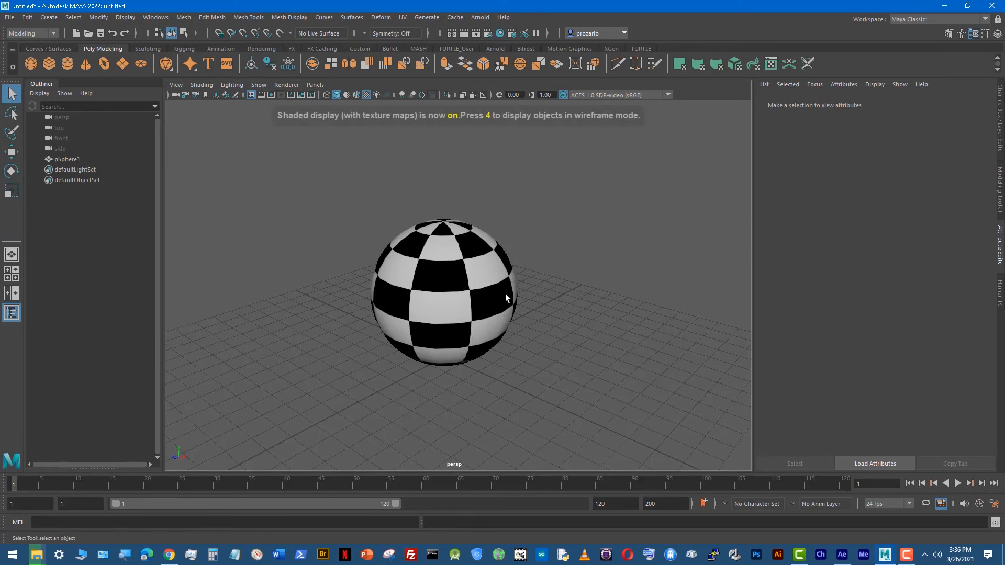
{"action": "key", "text": "space"}
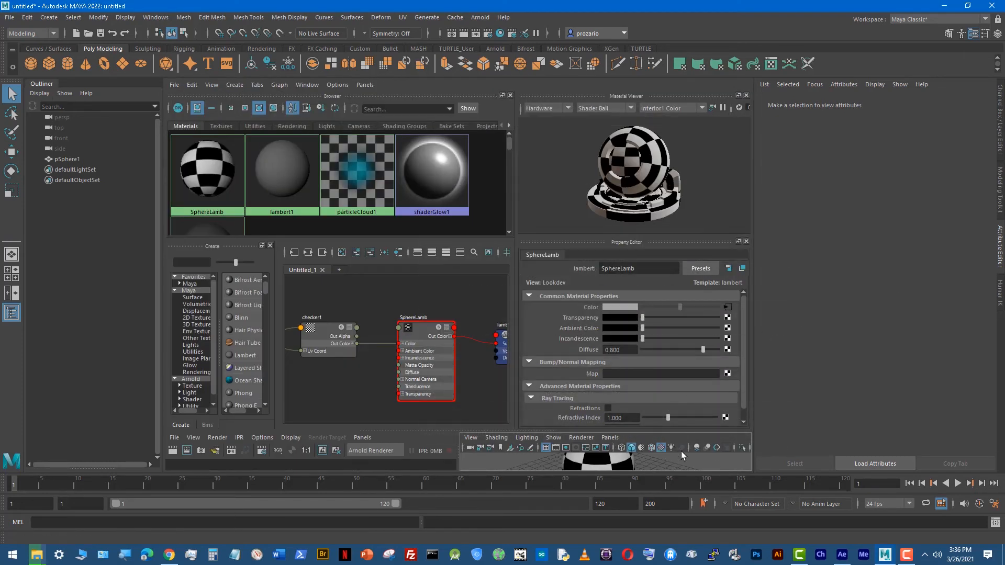
Step: Review the checker1 attributes through SphereLamb's Color connection, and reselect SphereLamb in the Hypershade
{"action": "left_click", "coordinate": [236, 176]}
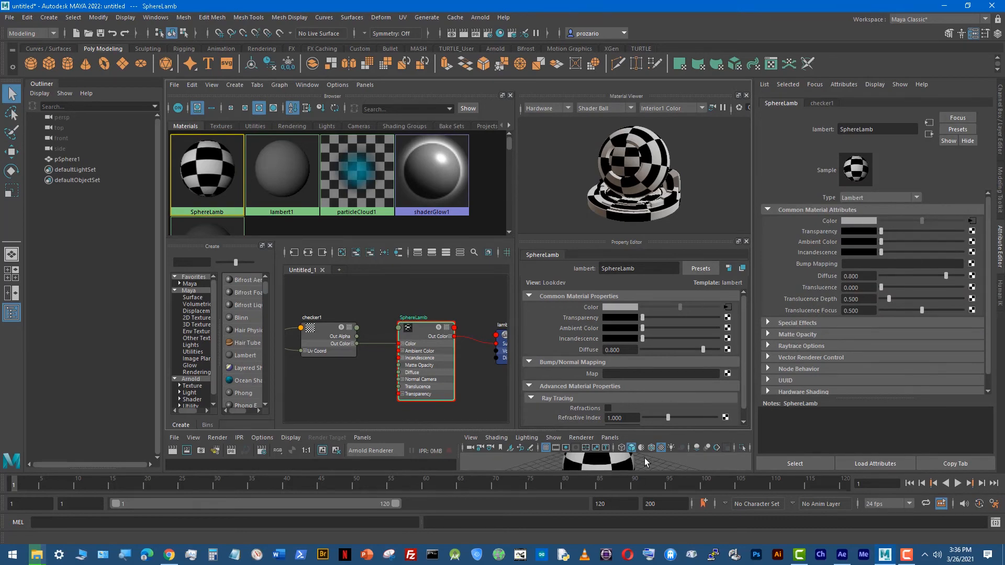
{"action": "key", "text": "space"}
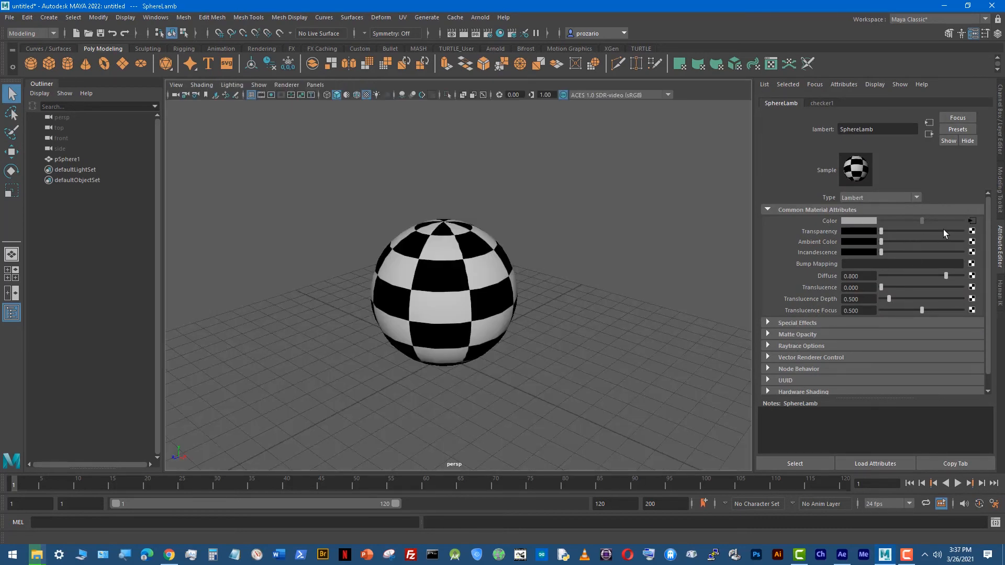
{"action": "left_click", "coordinate": [970, 222]}
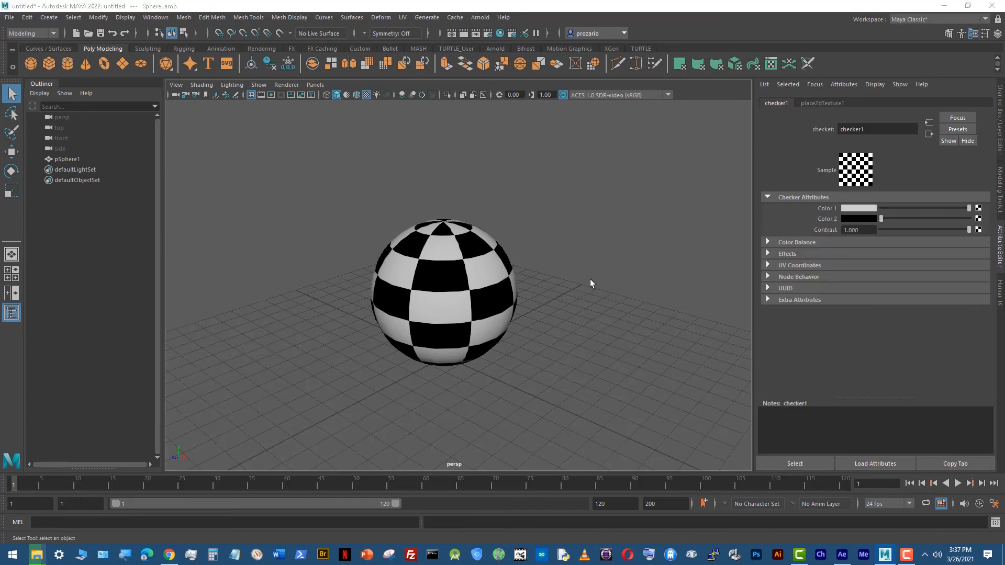
{"action": "key", "text": "space"}
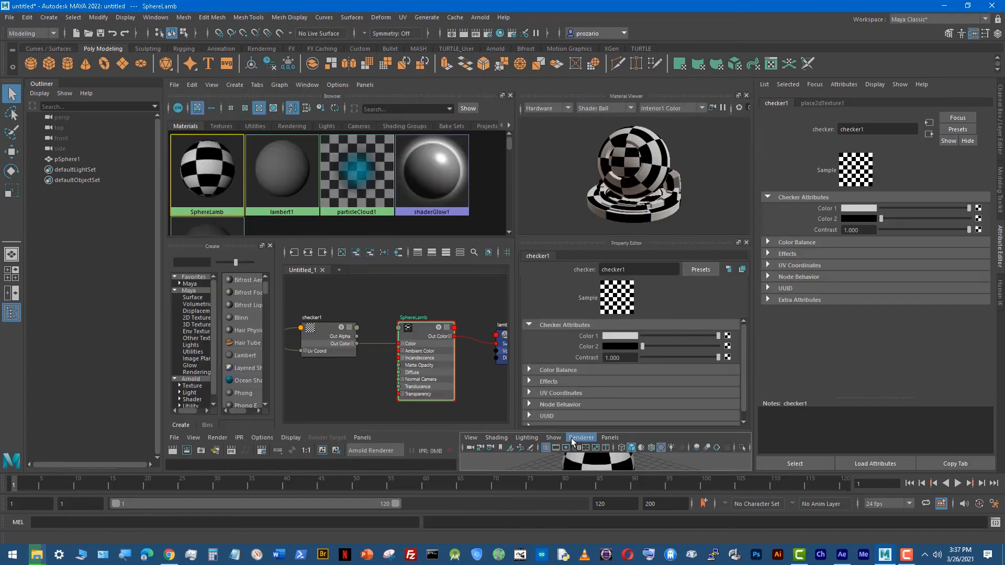
{"action": "left_click", "coordinate": [220, 165]}
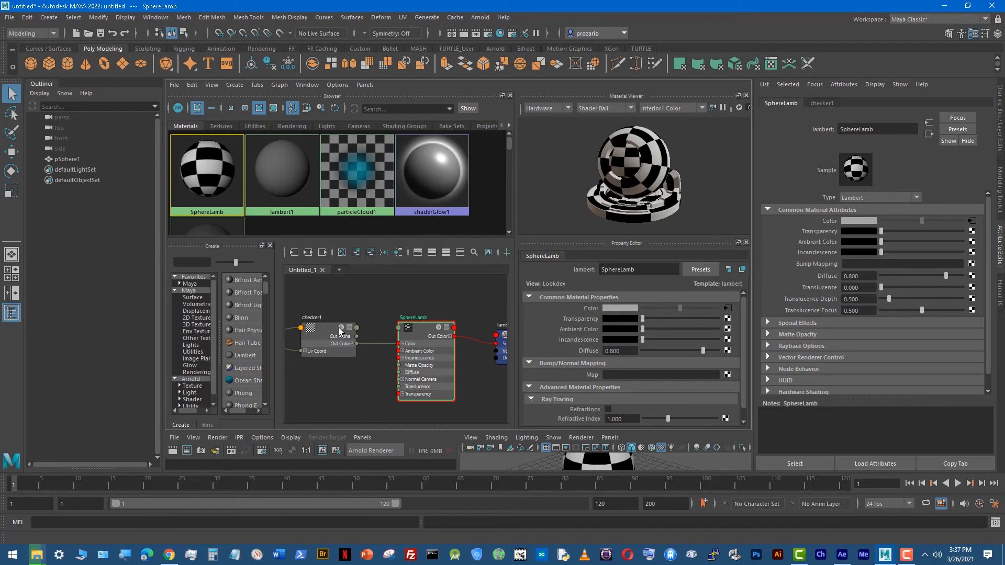
Step: Delete the checker1 and place2dTexture1 nodes from SphereLamb's shading network
{"action": "scroll", "coordinate": [339, 330], "scroll_direction": "down", "scroll_amount": 2}
{"action": "middle_click_drag", "start_coordinate": [340, 300], "coordinate": [354, 275], "text": "alt"}
{"action": "left_click_drag", "start_coordinate": [414, 306], "coordinate": [291, 365]}
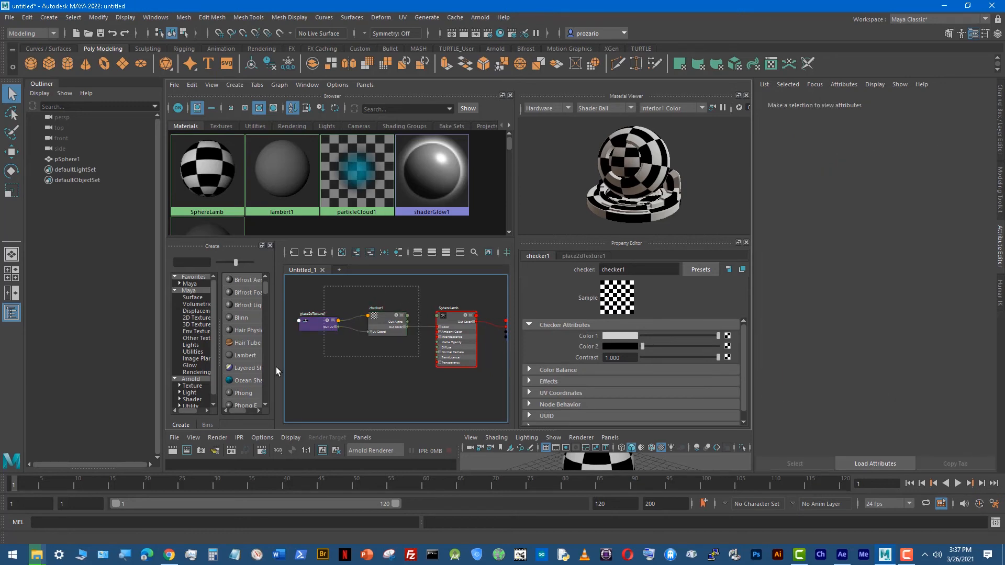
{"action": "key", "text": "Delete"}
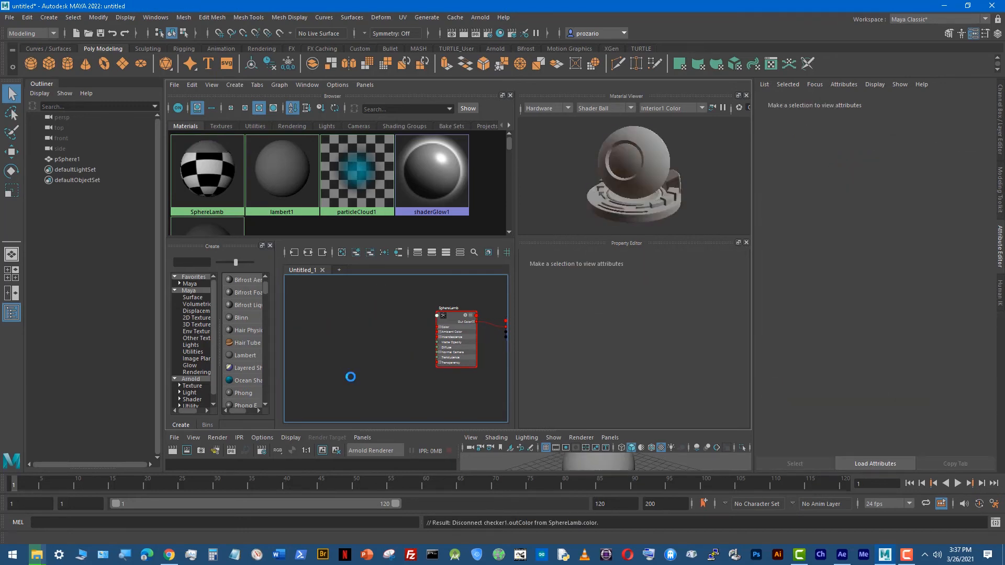
Step: Set SphereLamb's Color to red (HSV 360, 0.904, 0.500), and check the sphere in the maximized perspective view
{"action": "left_click", "coordinate": [202, 193]}
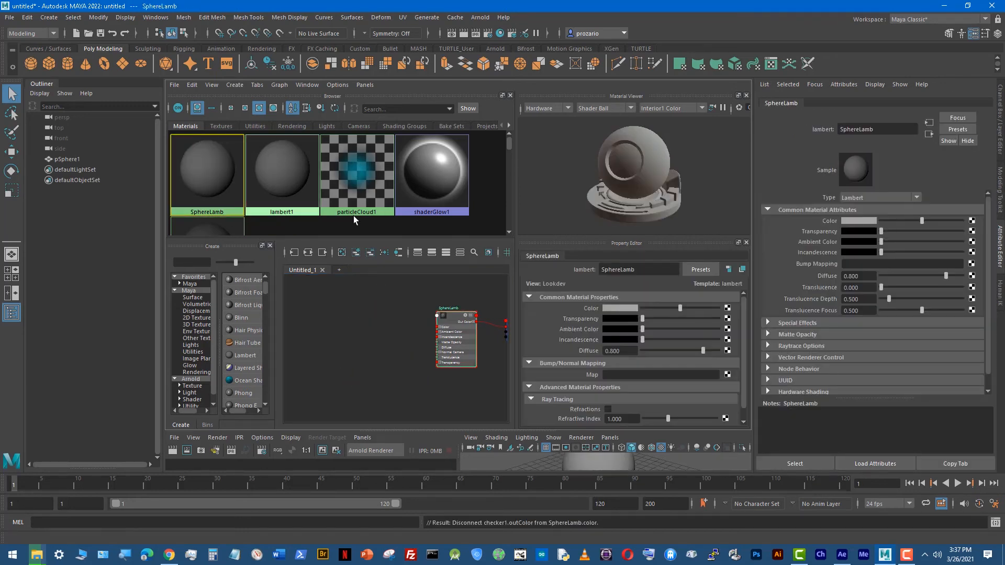
{"action": "left_click", "coordinate": [858, 221]}
{"action": "left_click", "coordinate": [877, 262]}
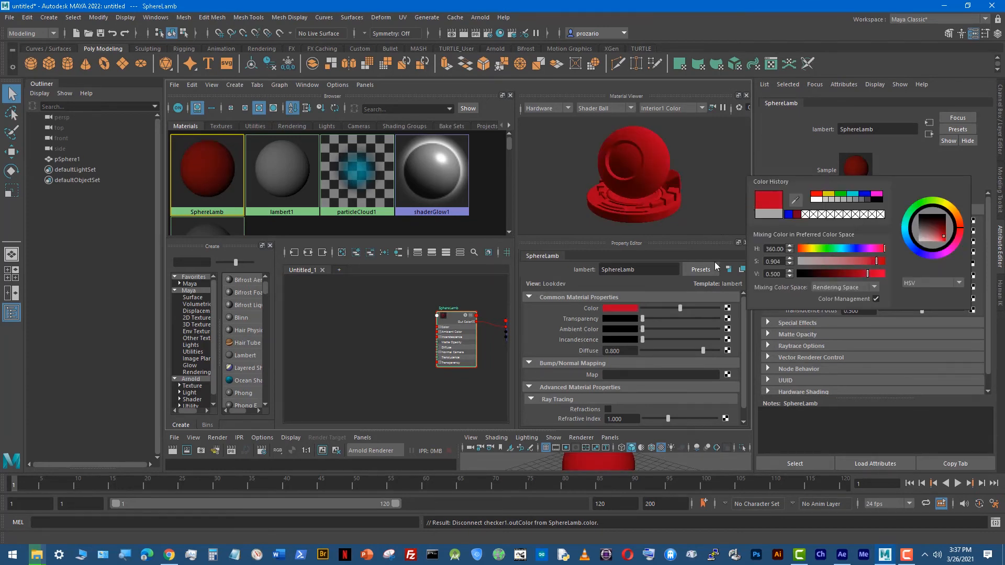
{"action": "left_click", "coordinate": [658, 463]}
{"action": "key", "text": "space"}
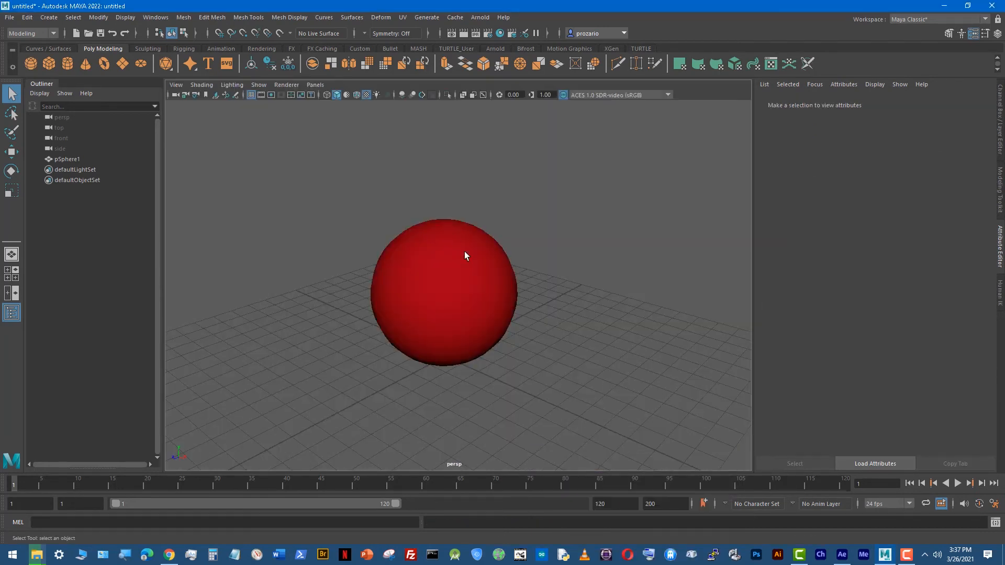
{"action": "key", "text": "space"}
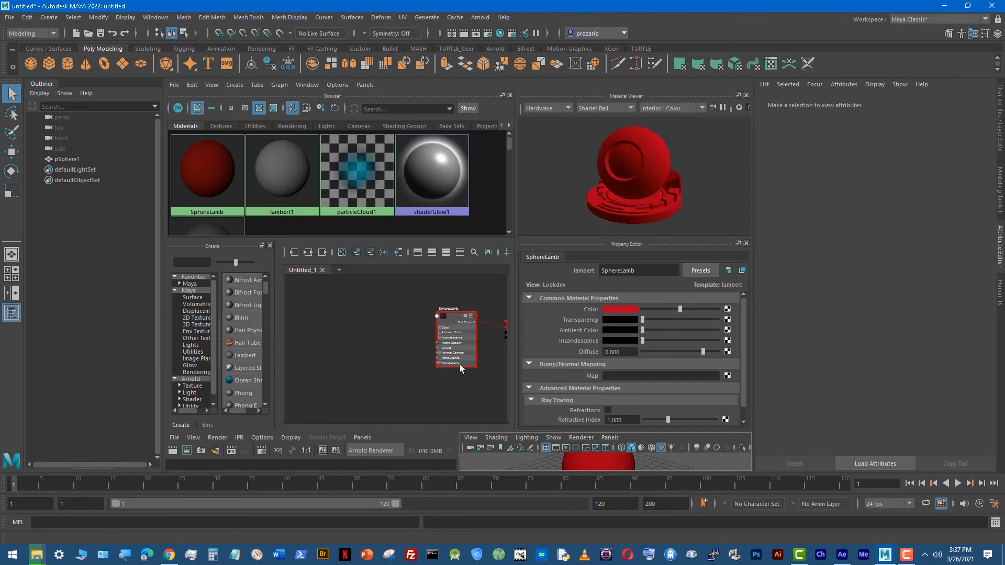
Step: Undo the red color change and the deletion of the checker1 and place2dTexture1 nodes
{"action": "key", "text": "ctrl+z"}
{"action": "key", "text": "ctrl+z"}
{"action": "key", "text": "ctrl+z"}
{"action": "key", "text": "ctrl+z"}
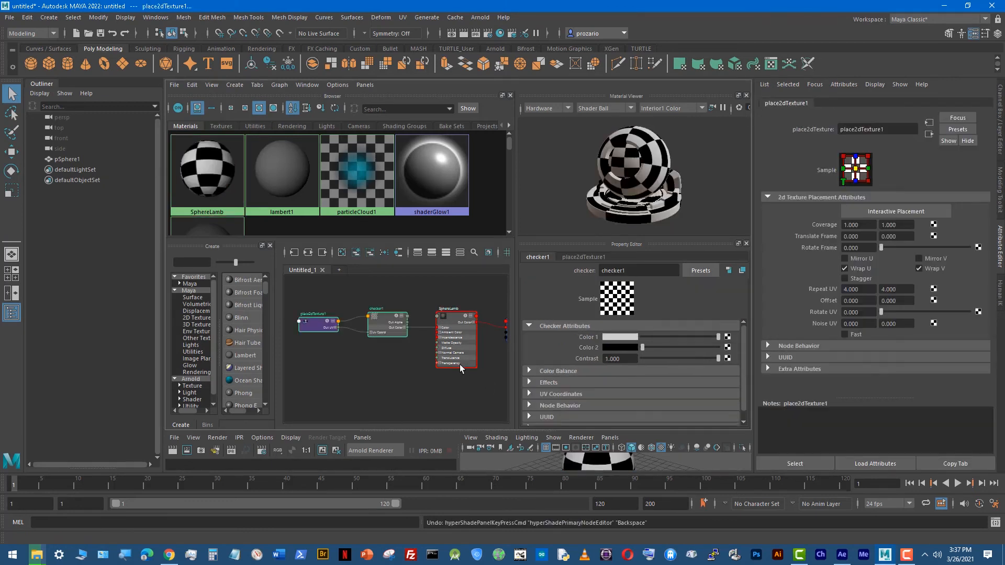
Step: Select SphereLamb and break the checker1 connection on its Color attribute
{"action": "left_click", "coordinate": [630, 465]}
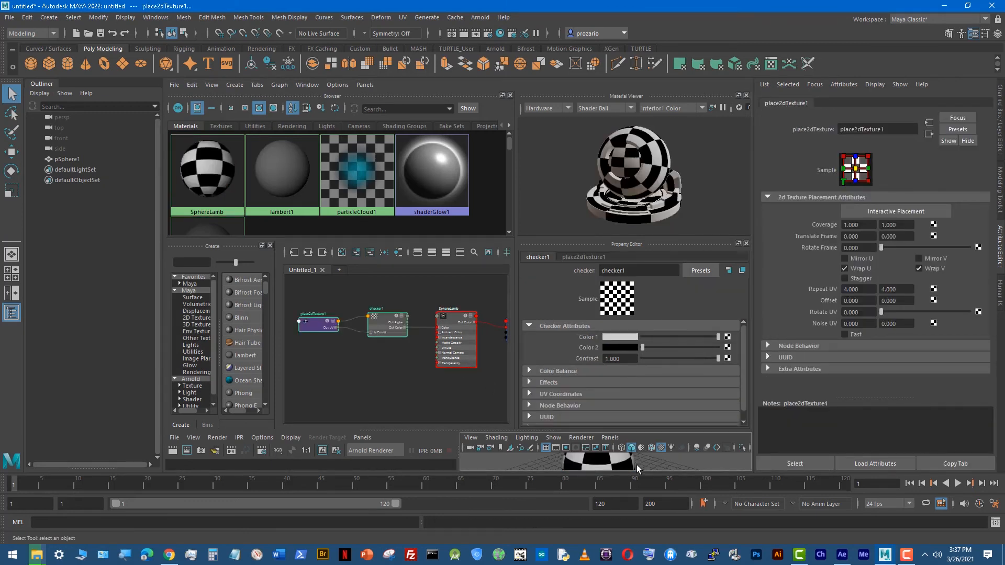
{"action": "left_click", "coordinate": [619, 469]}
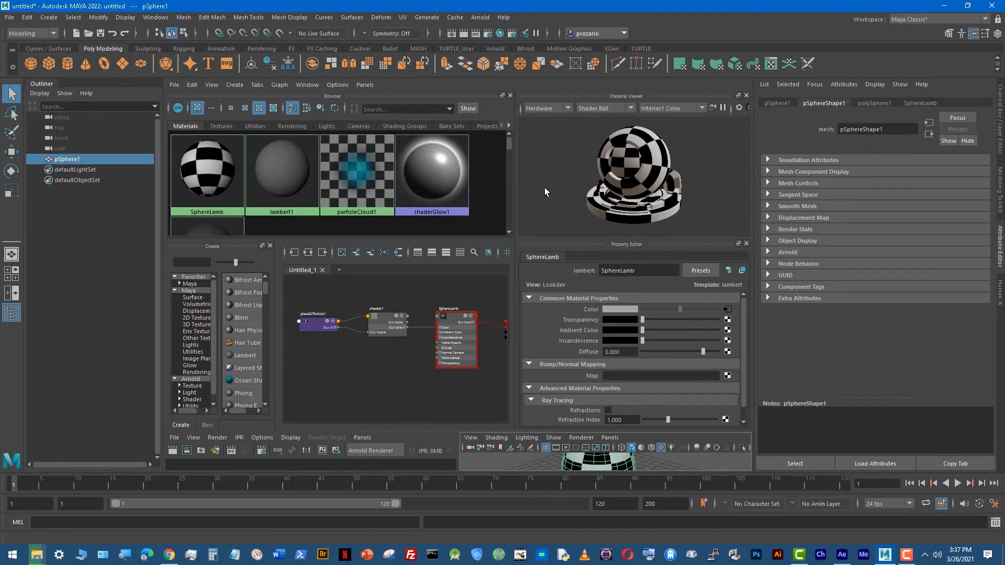
{"action": "left_click", "coordinate": [199, 171]}
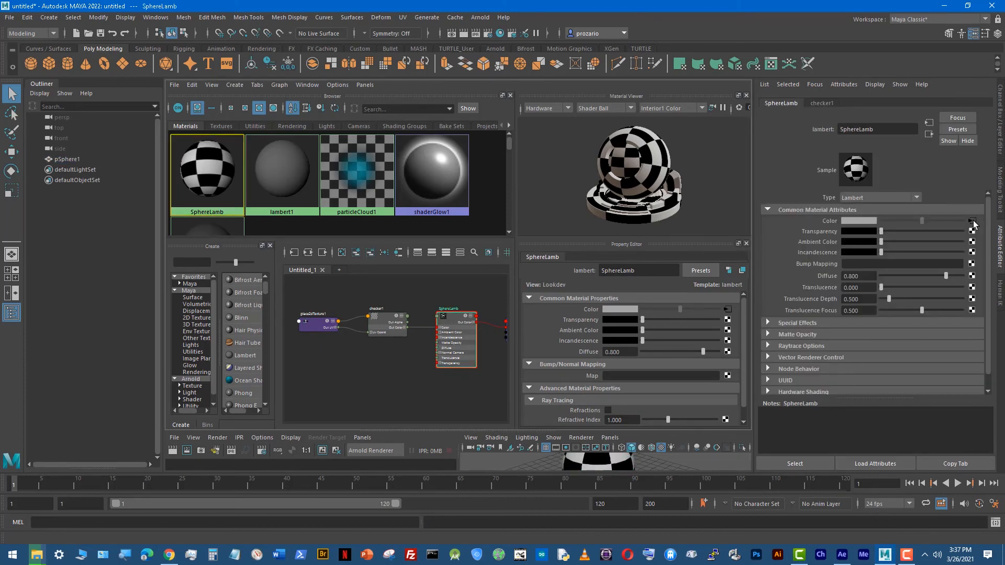
{"action": "right_click", "coordinate": [833, 219]}
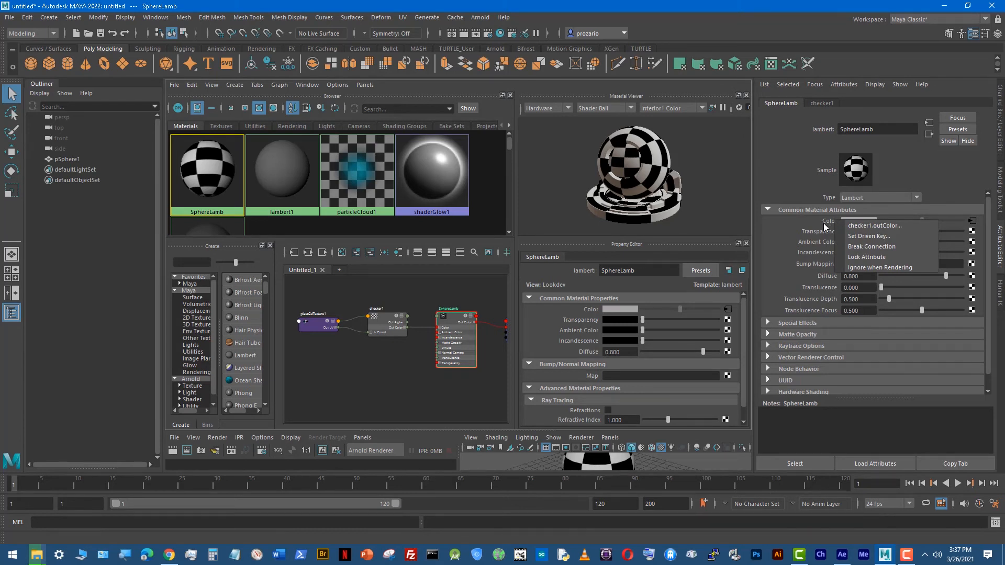
{"action": "left_click", "coordinate": [824, 224]}
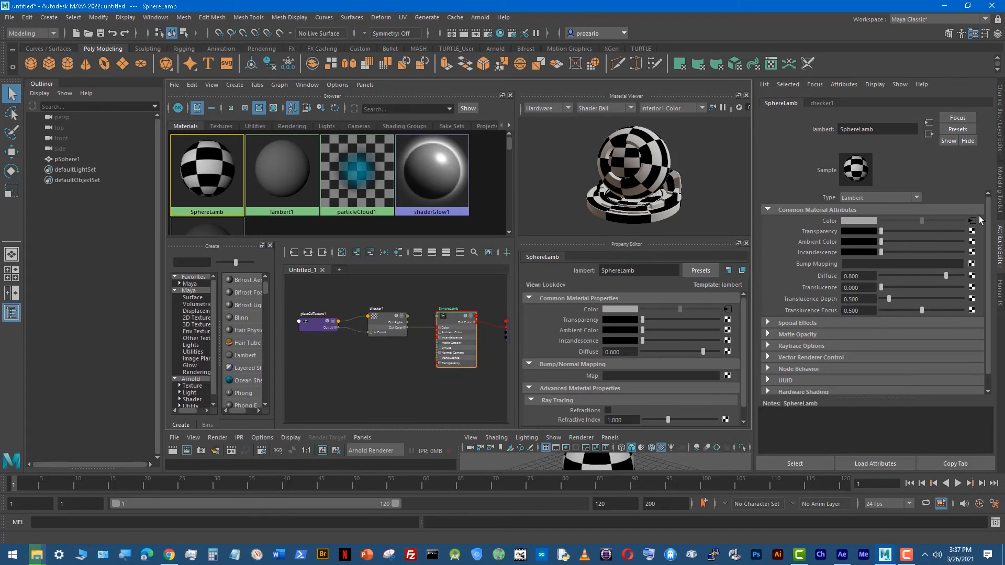
{"action": "right_click", "coordinate": [830, 221]}
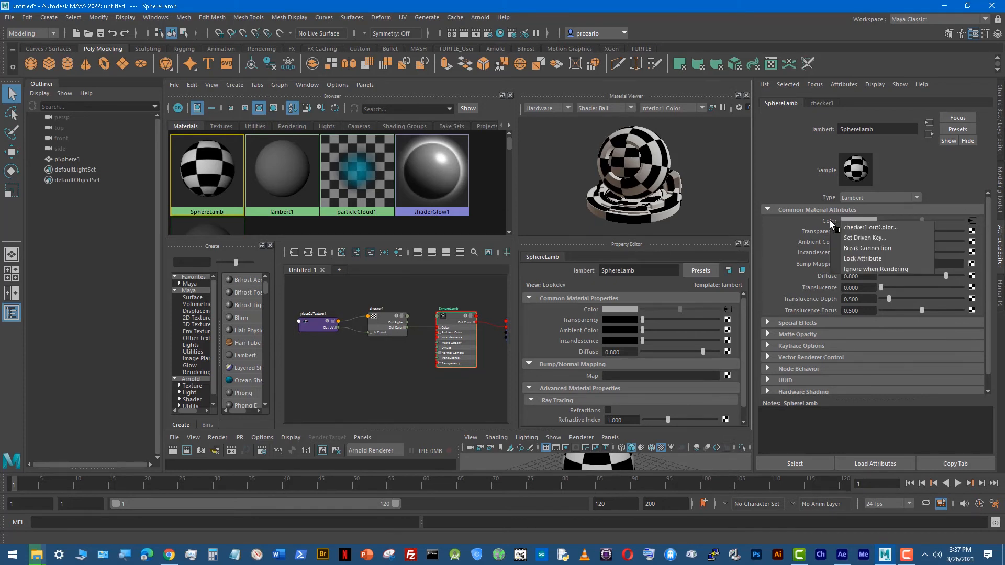
{"action": "right_click", "coordinate": [826, 222]}
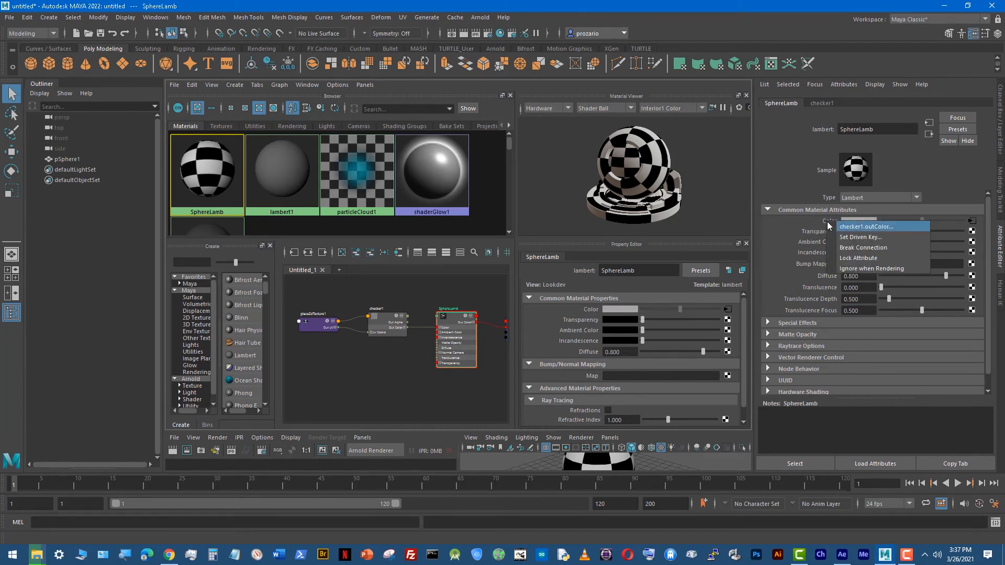
{"action": "left_click", "coordinate": [867, 254]}
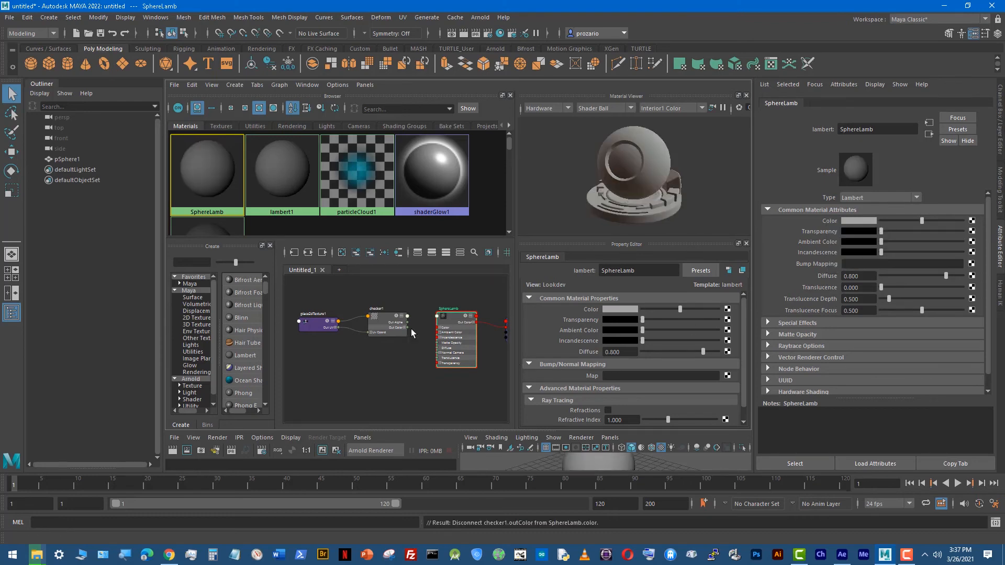
Step: Inspect the disconnected checker nodes and SphereLamb in the Hypershade, and check the sphere in the maximized perspective view
{"action": "left_click_drag", "start_coordinate": [422, 281], "coordinate": [305, 355]}
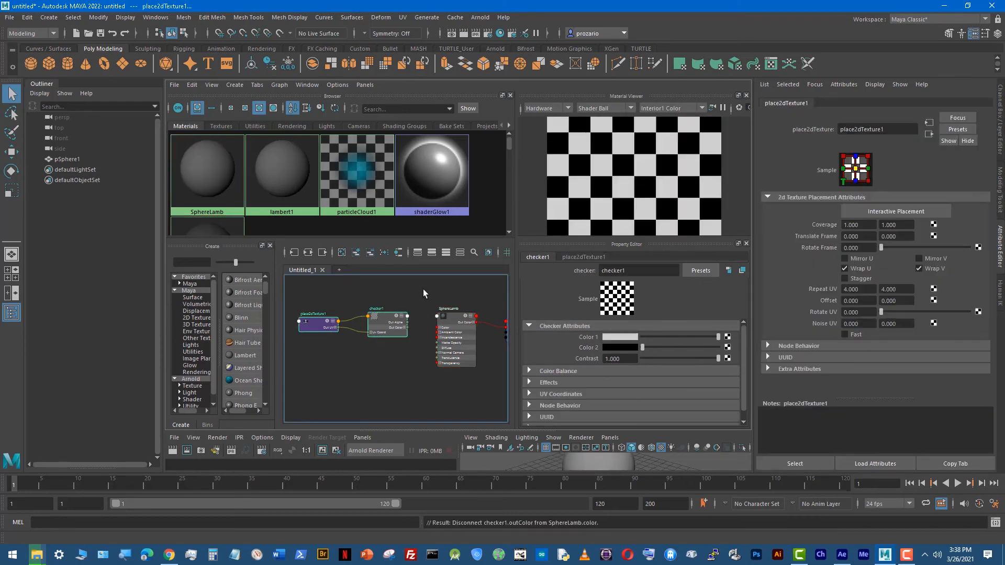
{"action": "left_click", "coordinate": [416, 352]}
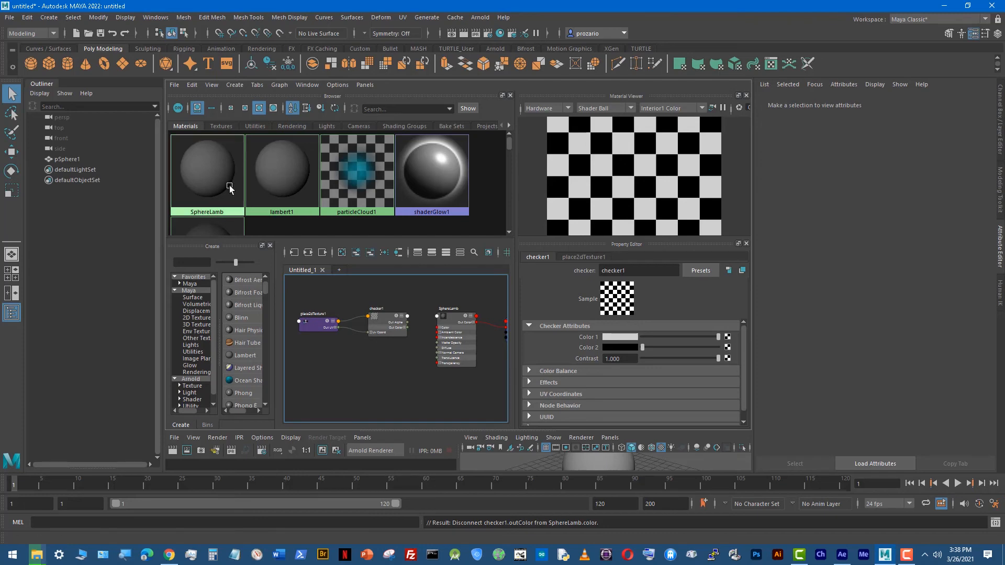
{"action": "left_click", "coordinate": [459, 335]}
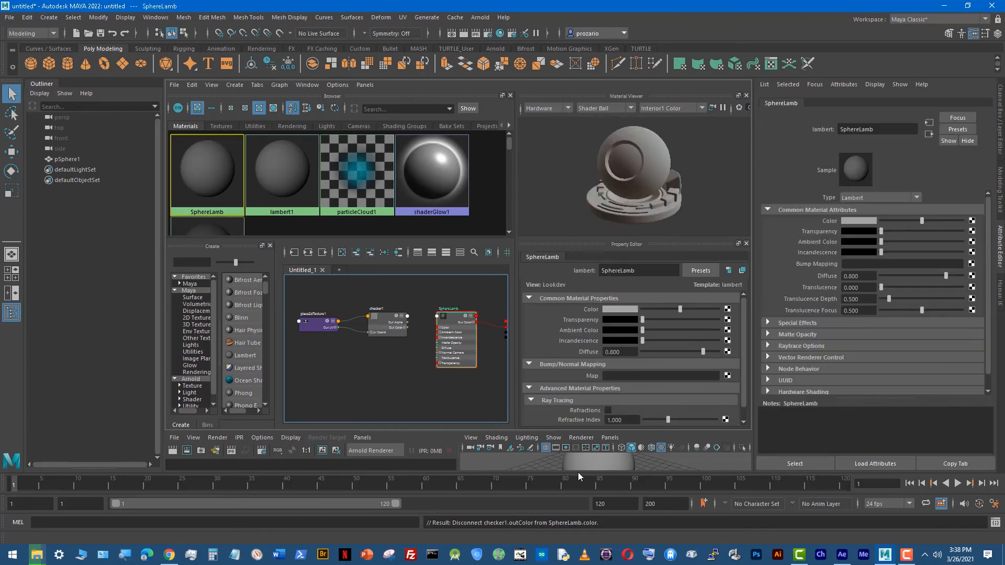
{"action": "left_click", "coordinate": [581, 465]}
{"action": "key", "text": "space"}
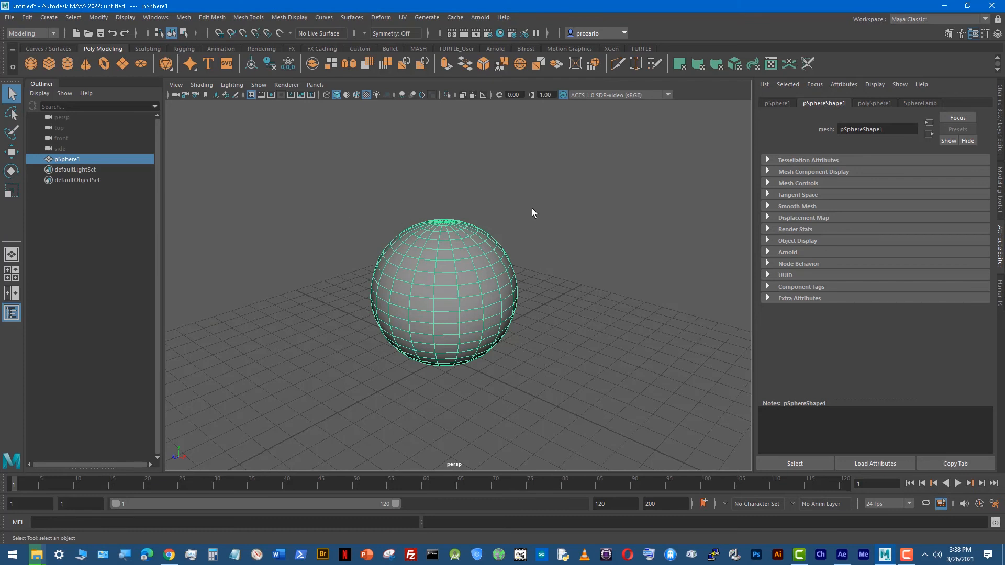
{"action": "key", "text": "space"}
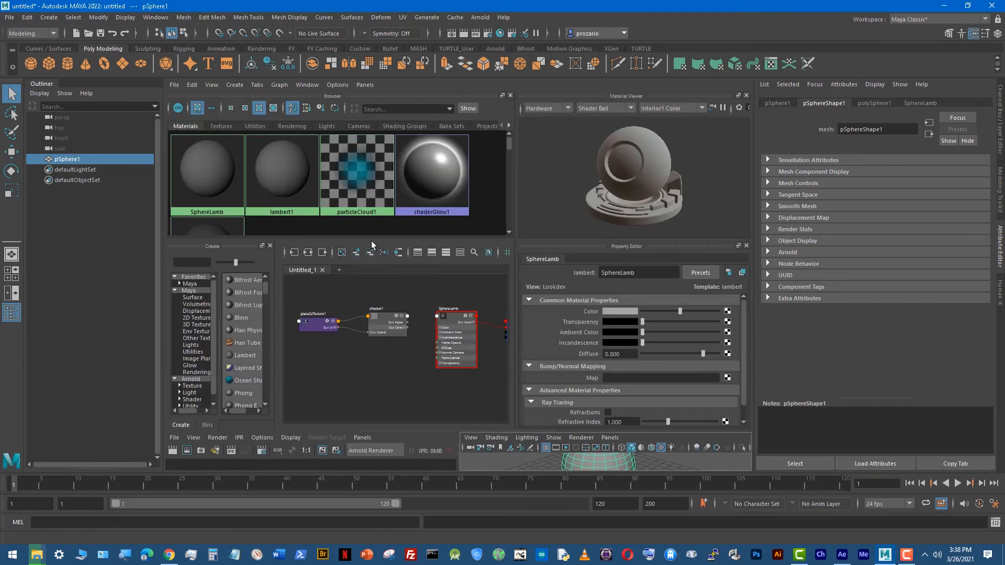
Step: Select SphereLamb and map a File texture to its Color attribute
{"action": "left_click", "coordinate": [229, 185]}
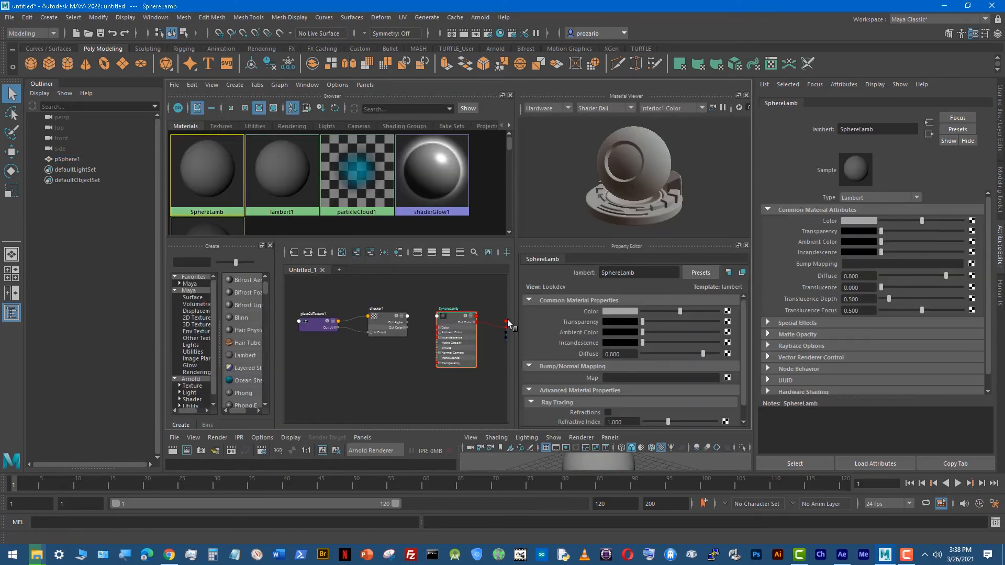
{"action": "left_click_drag", "start_coordinate": [302, 296], "coordinate": [407, 374]}
{"action": "left_click", "coordinate": [429, 400]}
{"action": "left_click", "coordinate": [218, 170]}
{"action": "left_click", "coordinate": [972, 220]}
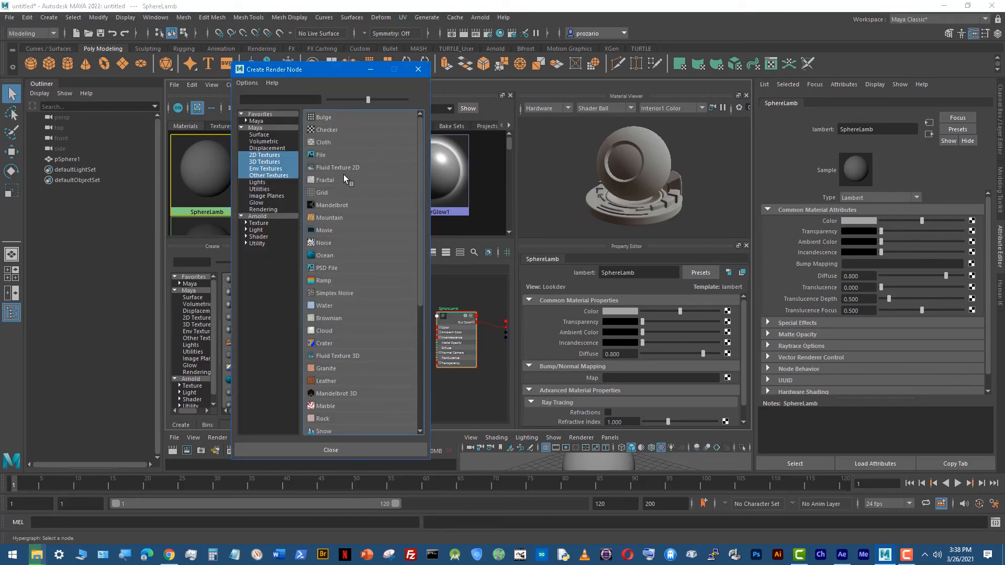
{"action": "left_click", "coordinate": [322, 155]}
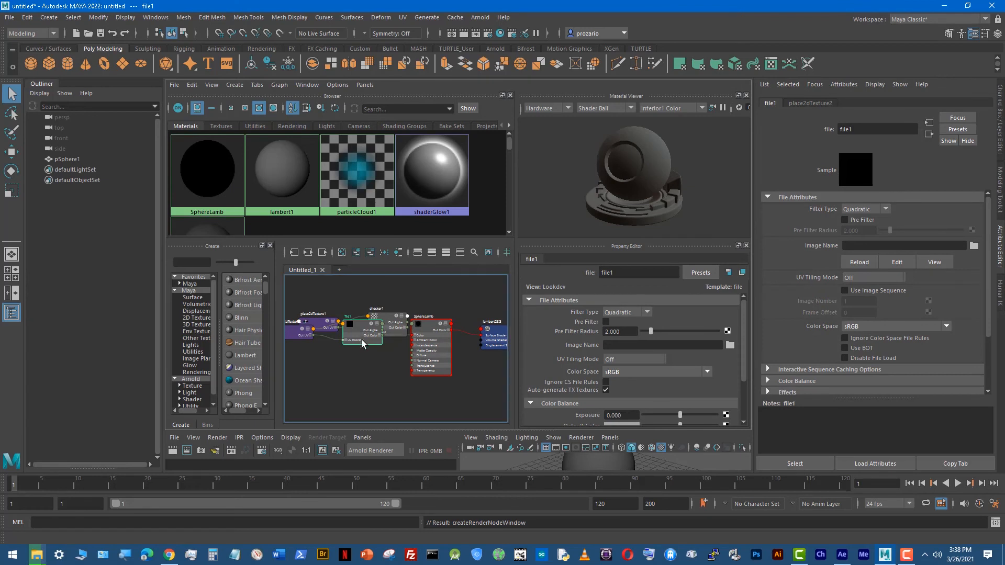
Step: Move the file1 and place2dTexture2 nodes below the checker nodes, and graph only SphereLamb's connected network
{"action": "left_click_drag", "start_coordinate": [362, 340], "coordinate": [369, 375]}
{"action": "left_click_drag", "start_coordinate": [306, 337], "coordinate": [313, 372]}
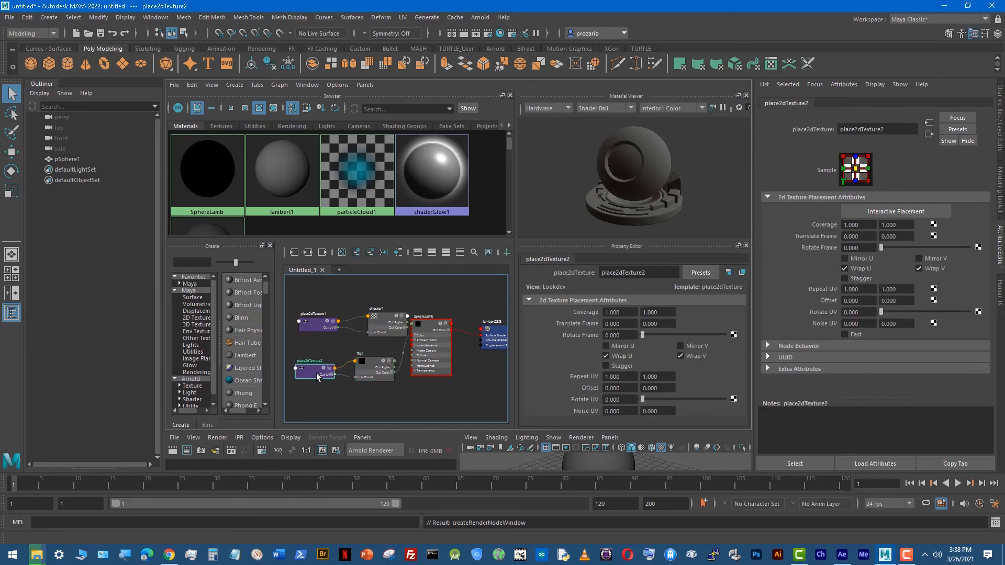
{"action": "right_click_drag", "start_coordinate": [199, 161], "coordinate": [209, 181]}
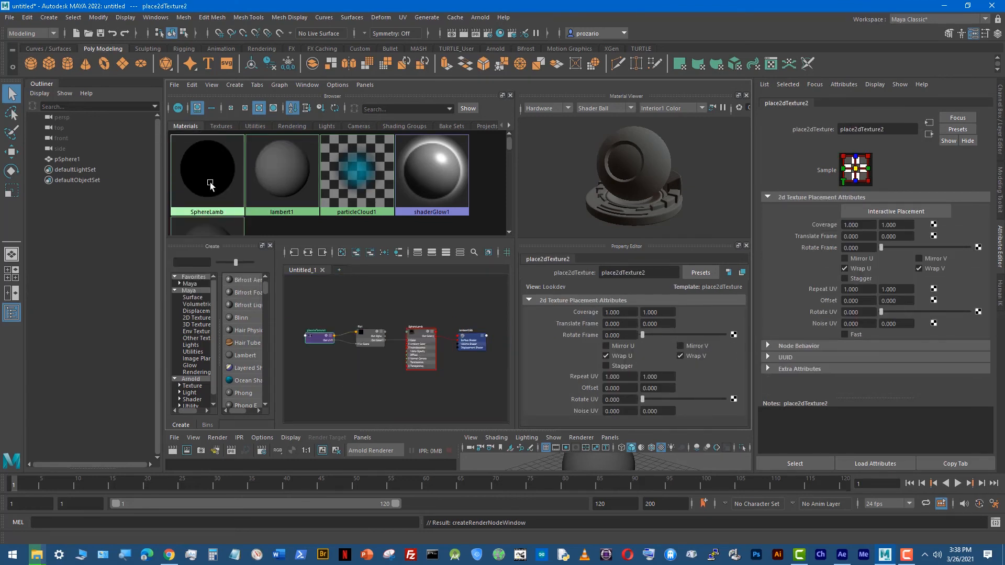
Step: Enlarge the Hypershade panel, and frame the place2dTexture2, file1 and SphereLamb nodes in the node graph
{"action": "key", "text": "space"}
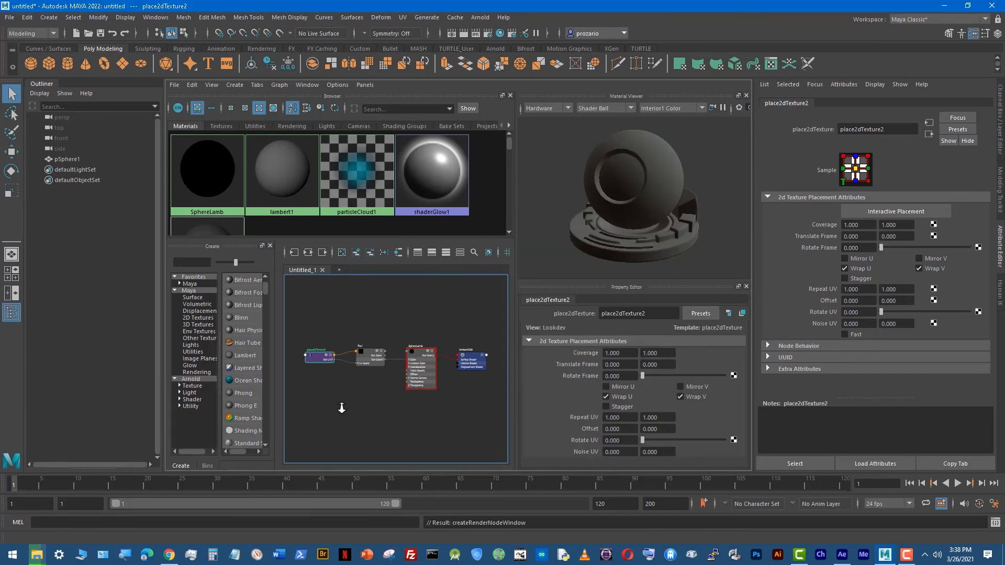
{"action": "right_click_drag", "start_coordinate": [341, 408], "coordinate": [517, 390], "text": "alt"}
{"action": "middle_click_drag", "start_coordinate": [379, 340], "coordinate": [448, 423], "text": "alt"}
{"action": "right_click_drag", "start_coordinate": [449, 409], "coordinate": [325, 386], "text": "alt"}
{"action": "middle_click_drag", "start_coordinate": [444, 399], "coordinate": [361, 384], "text": "alt"}
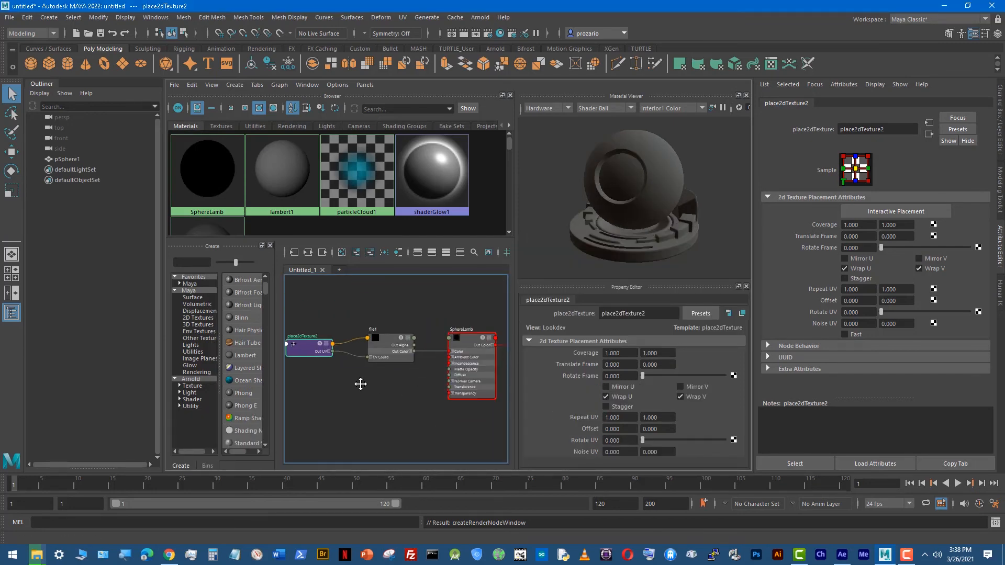
Step: Select the file1 texture node in SphereLamb's network and rename it SphereImage
{"action": "scroll", "coordinate": [361, 384], "scroll_direction": "down", "scroll_amount": 2}
{"action": "left_click", "coordinate": [209, 170]}
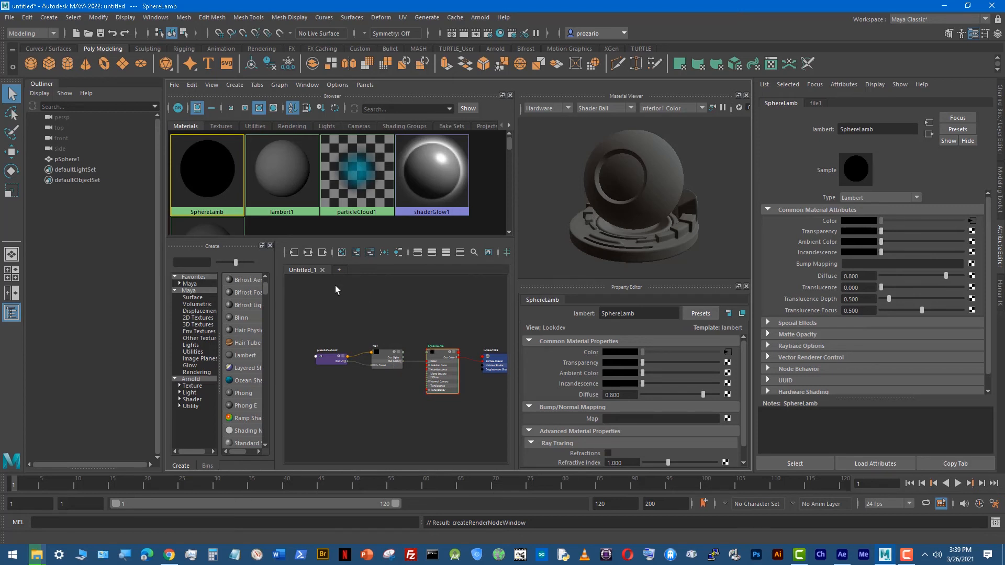
{"action": "left_click", "coordinate": [380, 363]}
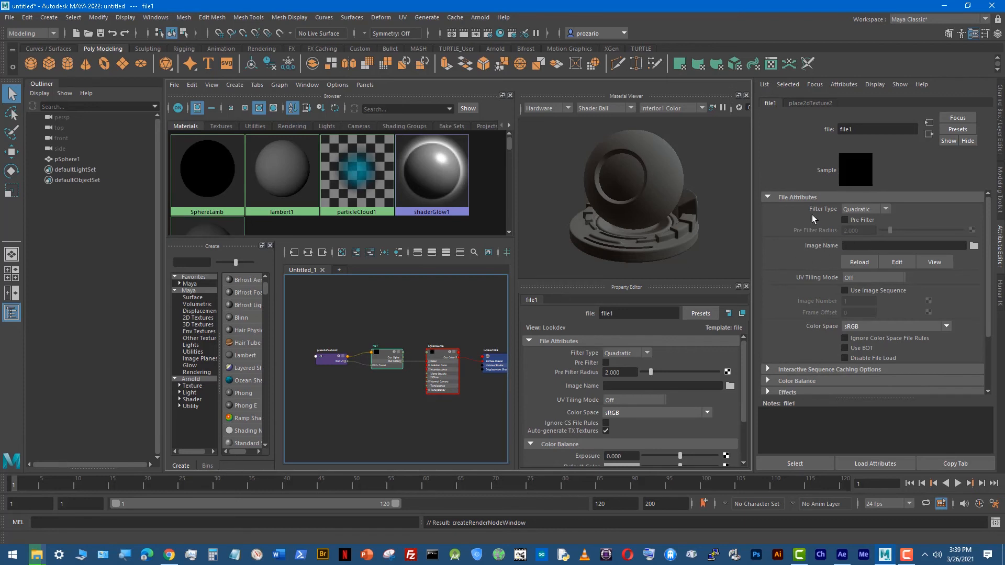
{"action": "key", "text": "f"}
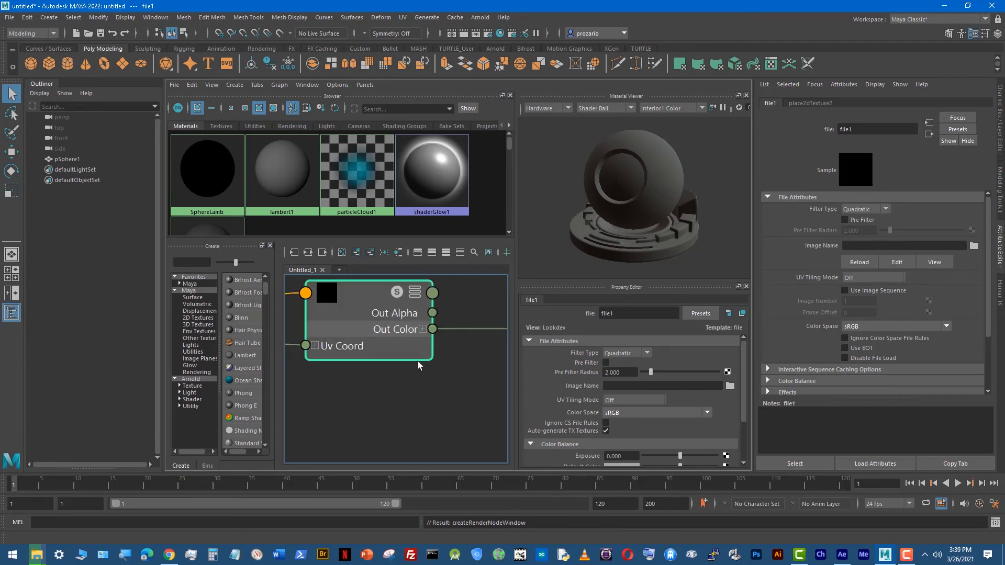
{"action": "middle_click_drag", "start_coordinate": [332, 277], "coordinate": [356, 318], "text": "alt"}
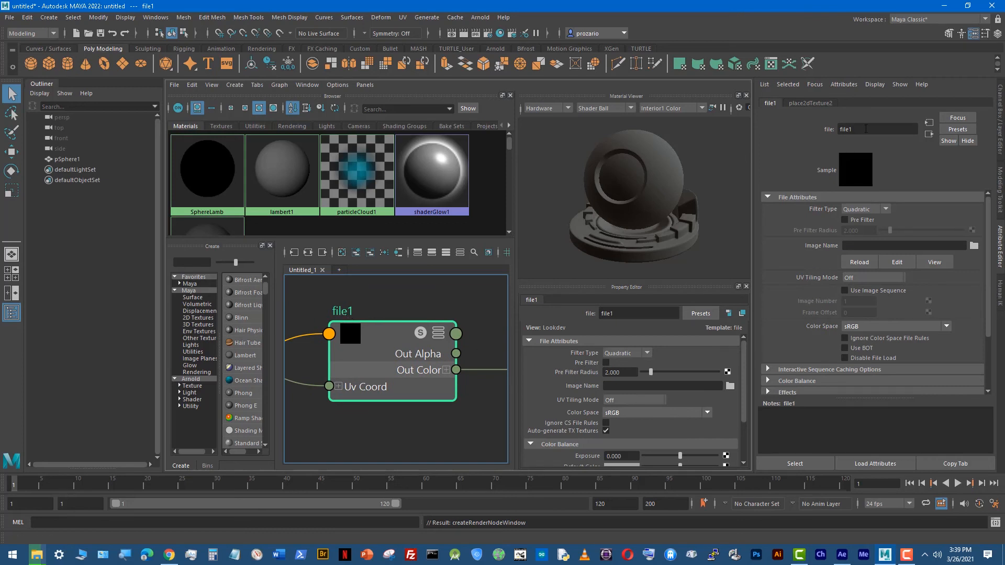
{"action": "left_click_drag", "start_coordinate": [866, 129], "coordinate": [809, 124]}
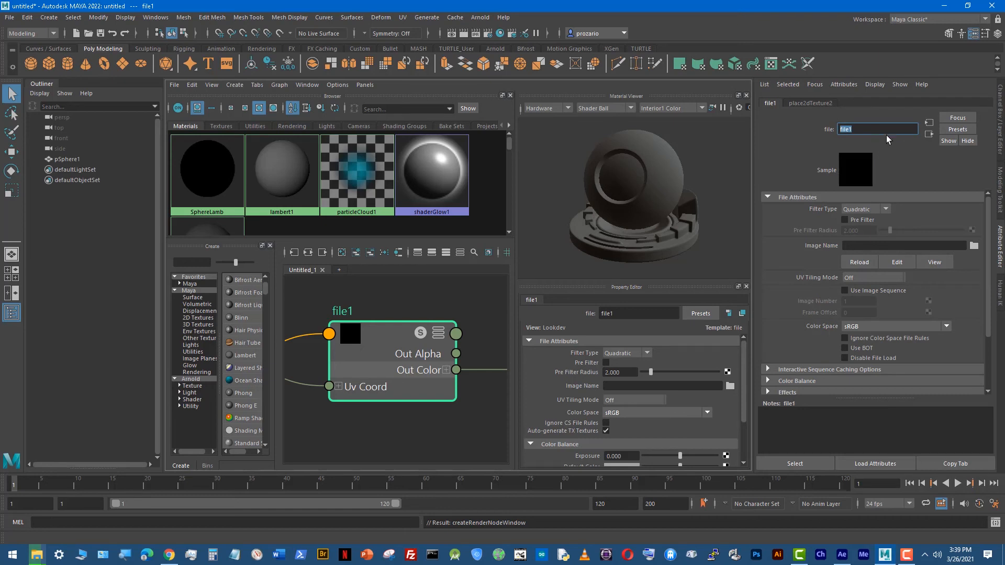
{"action": "type", "text": "SphereImage"}
{"action": "key", "text": "Return"}
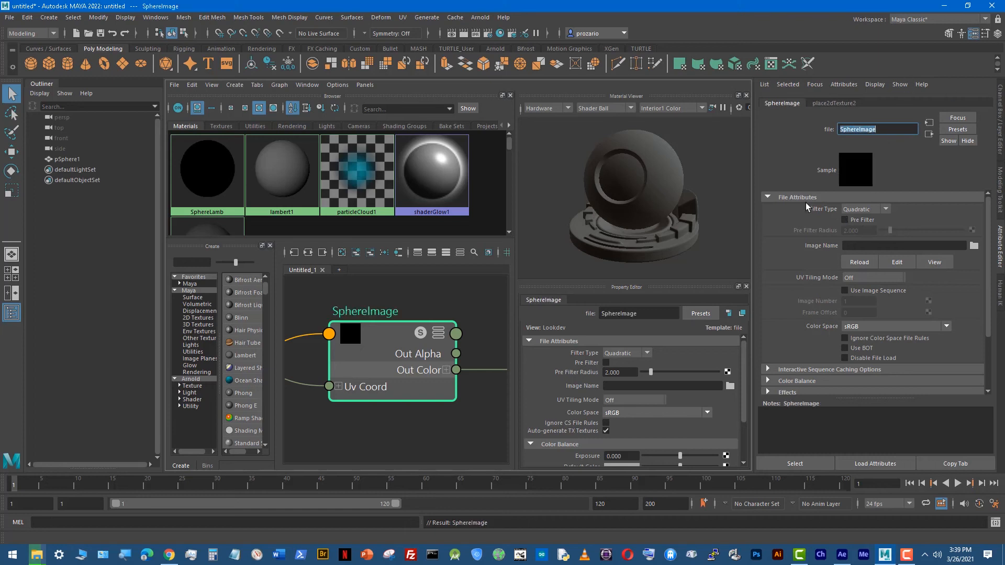
Step: Load brickColor.tif from the project's sourceimages folder as SphereImage's image file
{"action": "left_click", "coordinate": [860, 245]}
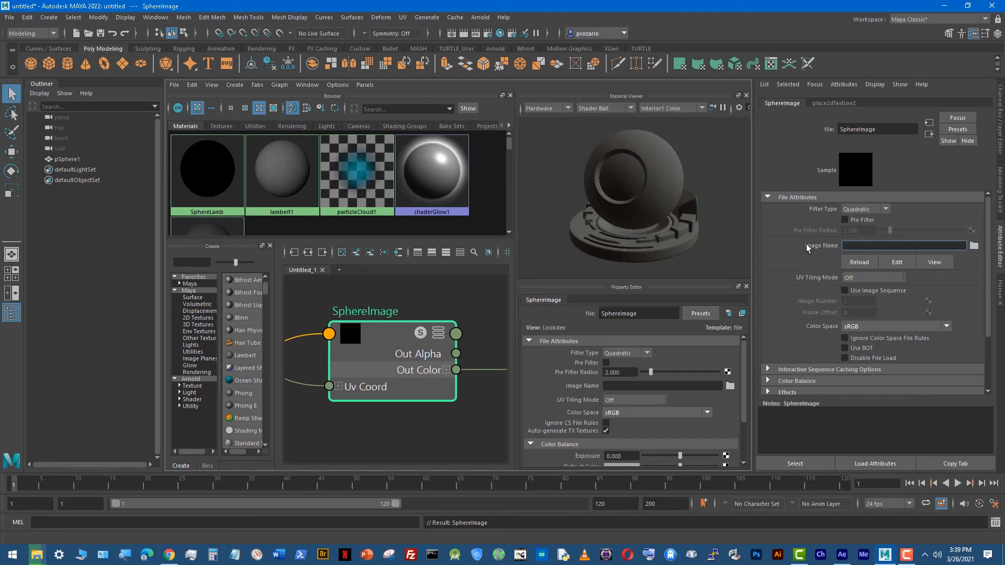
{"action": "left_click", "coordinate": [973, 245]}
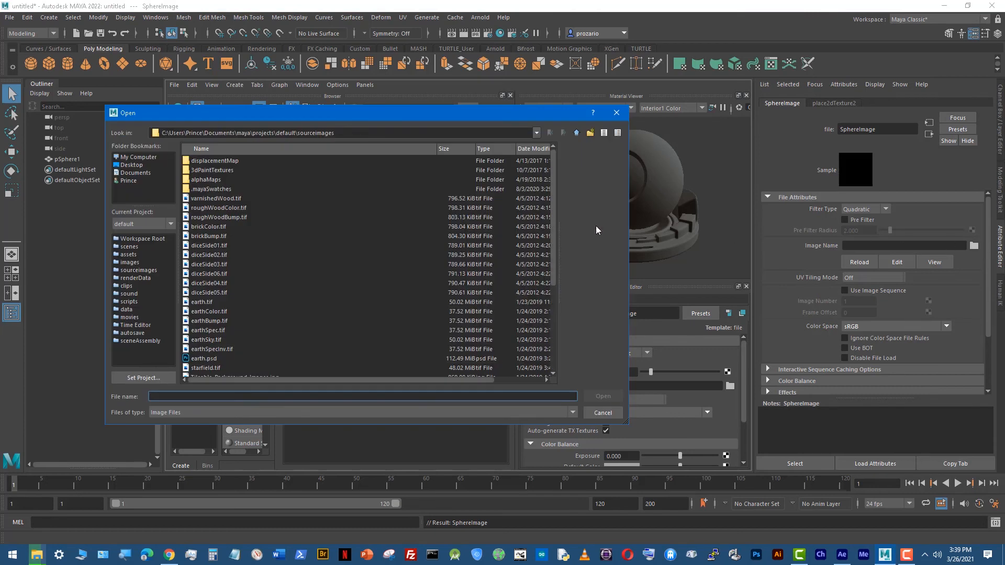
{"action": "left_click", "coordinate": [222, 236]}
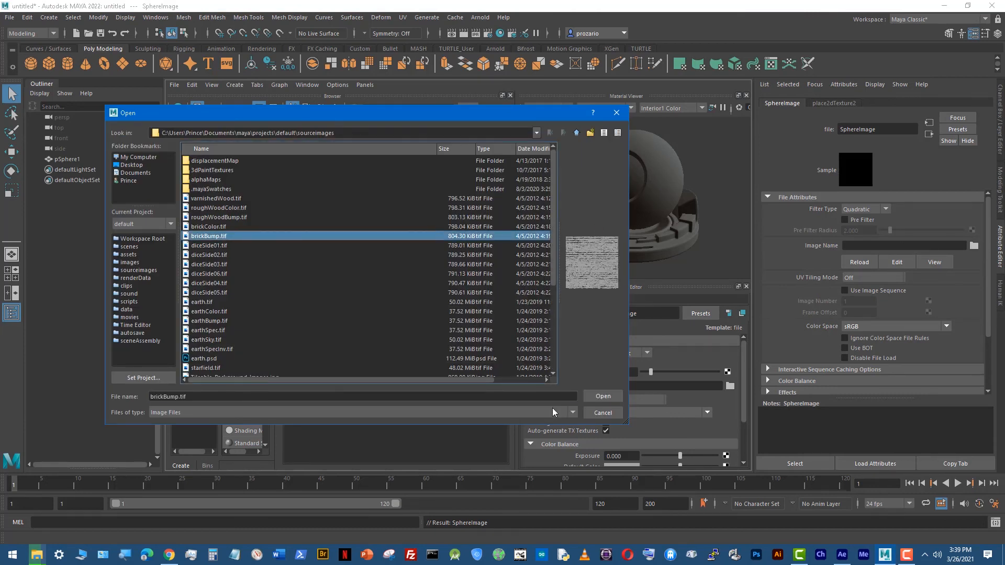
{"action": "left_click", "coordinate": [226, 227]}
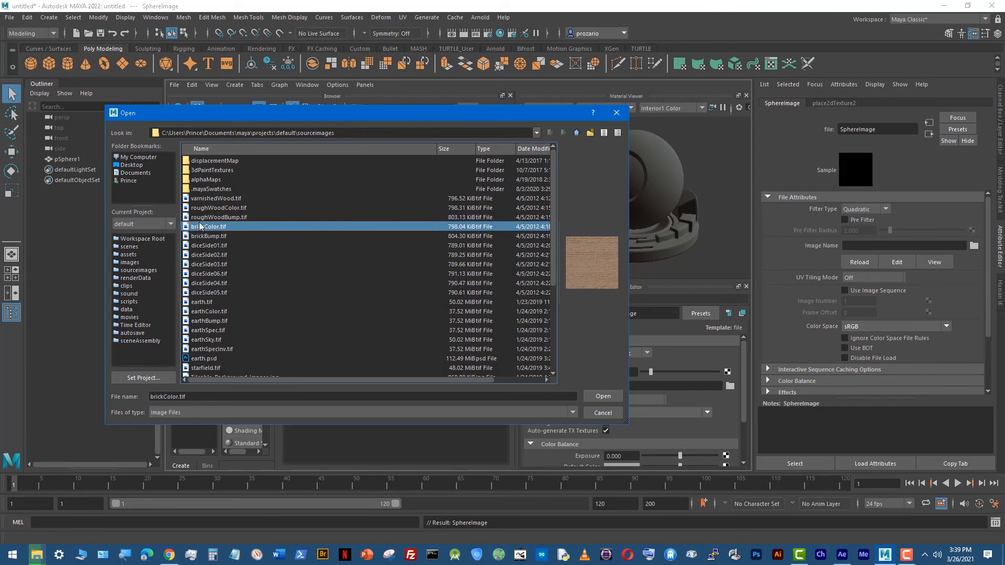
{"action": "left_click", "coordinate": [597, 397]}
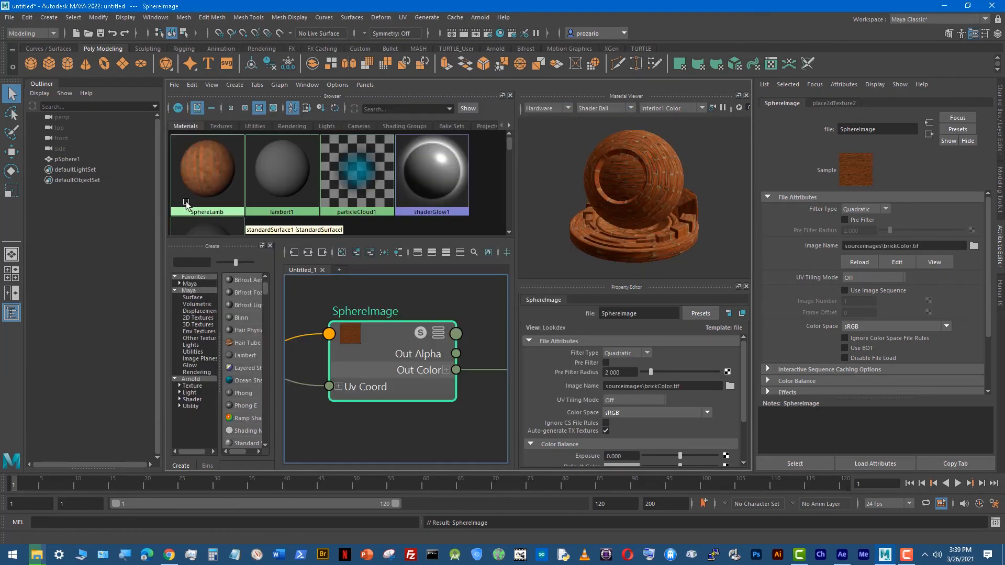
Step: Inspect the brick texture on the sphere in the maximized perspective view, and return to the multi-panel layout
{"action": "key", "text": "space"}
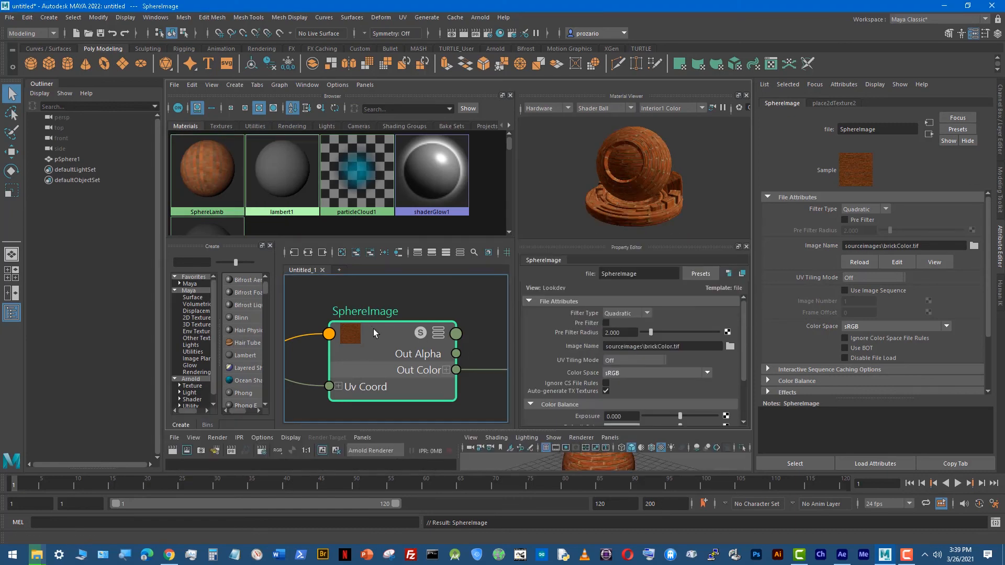
{"action": "key", "text": "space"}
{"action": "left_click_drag", "start_coordinate": [469, 325], "coordinate": [431, 355], "text": "alt"}
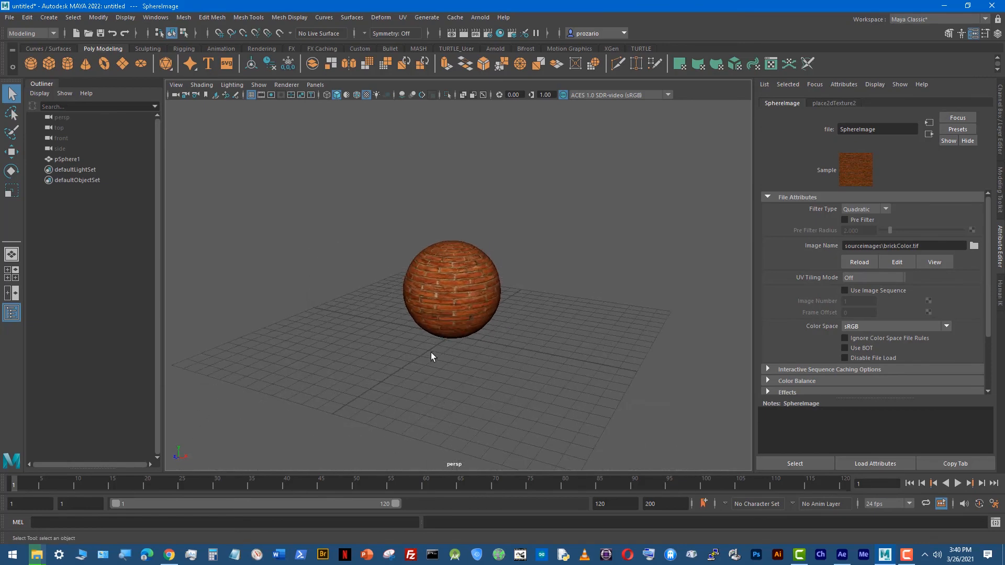
{"action": "key", "text": "space"}
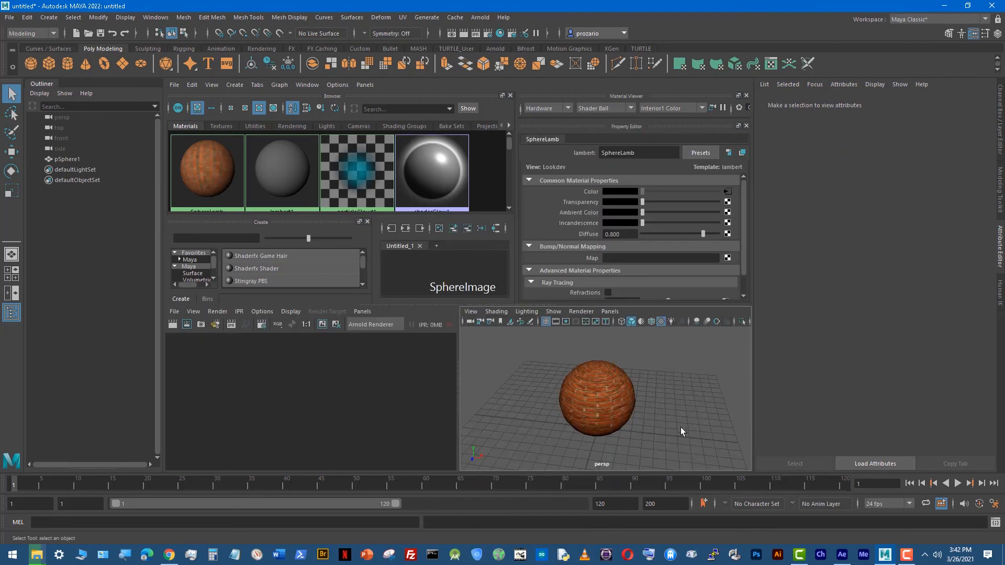
Step: Turn on the Resolution Gate for the persp camera and fit the sphere within it
{"action": "left_click", "coordinate": [470, 312]}
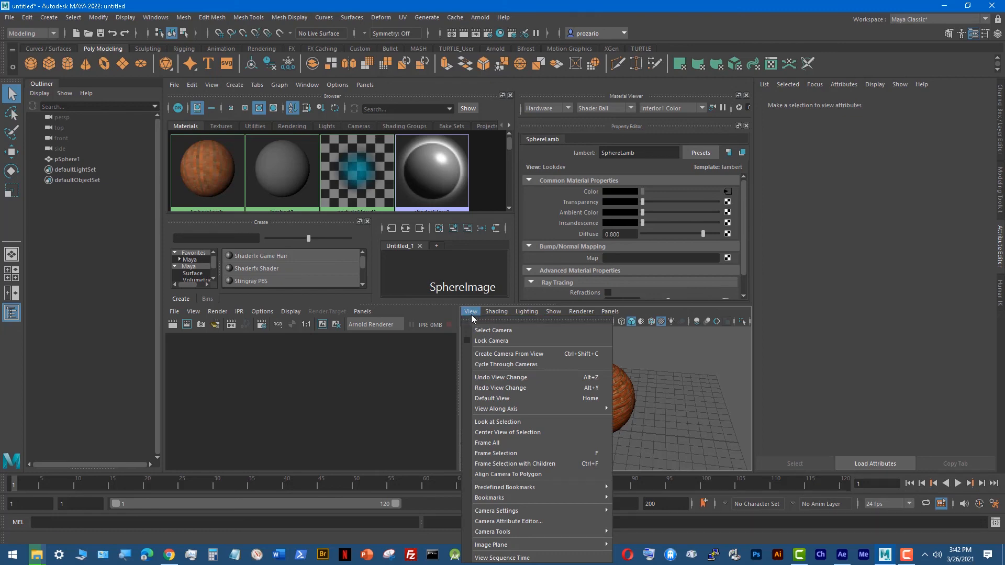
{"action": "left_click", "coordinate": [471, 313]}
{"action": "left_click", "coordinate": [472, 313]}
{"action": "mouse_move", "coordinate": [481, 313]}
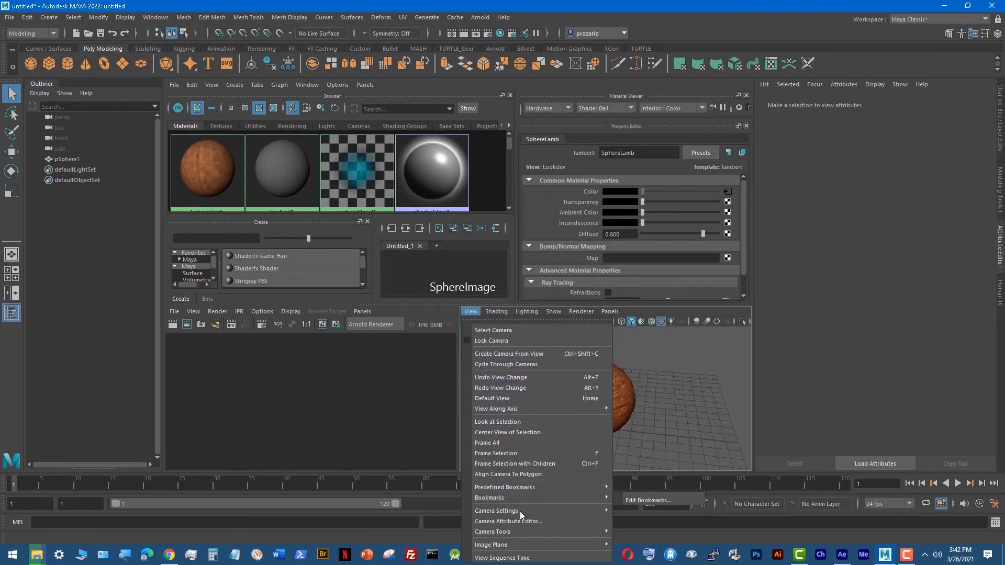
{"action": "mouse_move", "coordinate": [526, 513]}
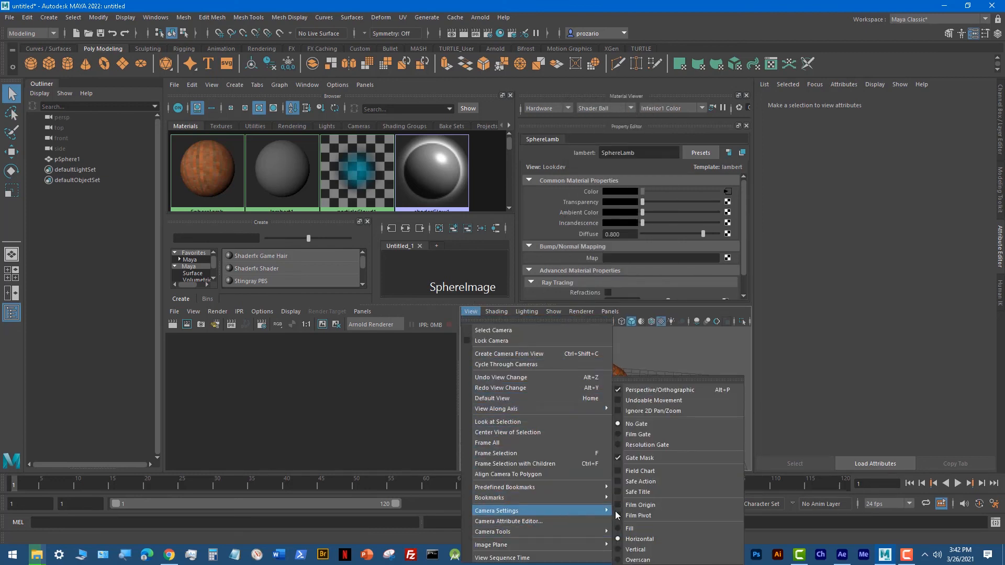
{"action": "left_click", "coordinate": [617, 444]}
{"action": "scroll", "coordinate": [602, 404], "scroll_direction": "up", "scroll_amount": 2}
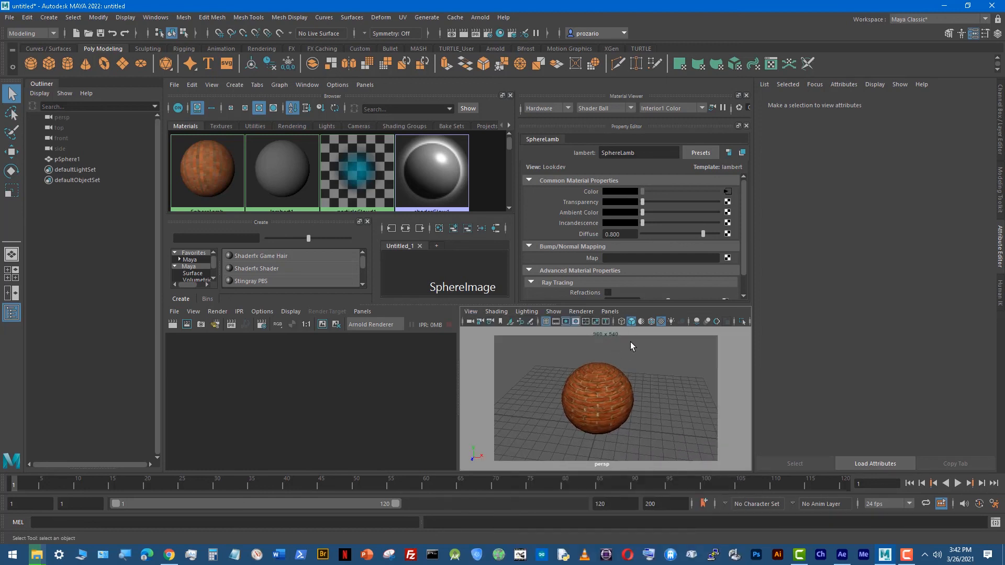
{"action": "scroll", "coordinate": [597, 454], "scroll_direction": "down", "scroll_amount": 2}
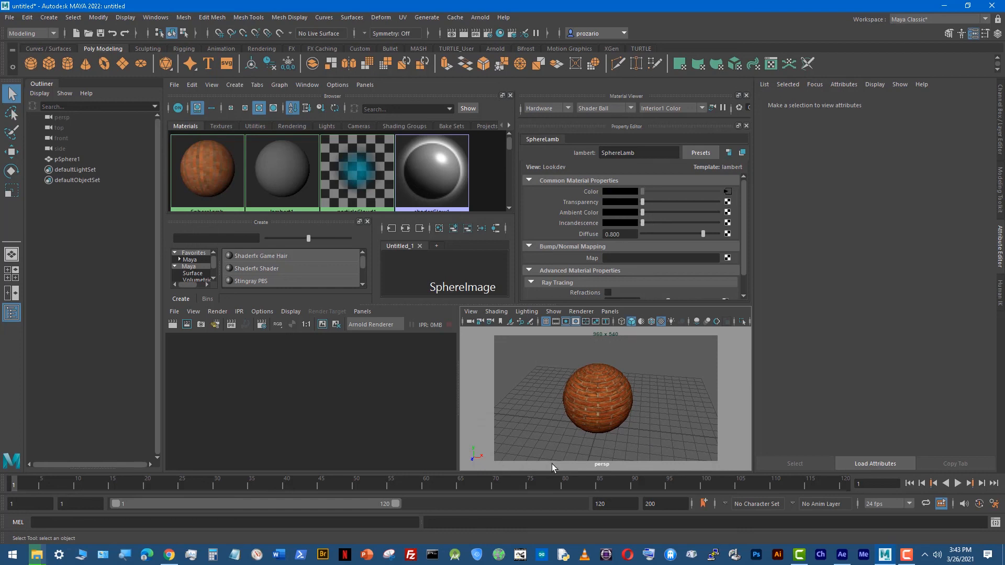
Step: Reframe and select the sphere in the perspective view, and render it with the Arnold Renderer
{"action": "left_click_drag", "start_coordinate": [713, 375], "coordinate": [635, 420], "text": "alt"}
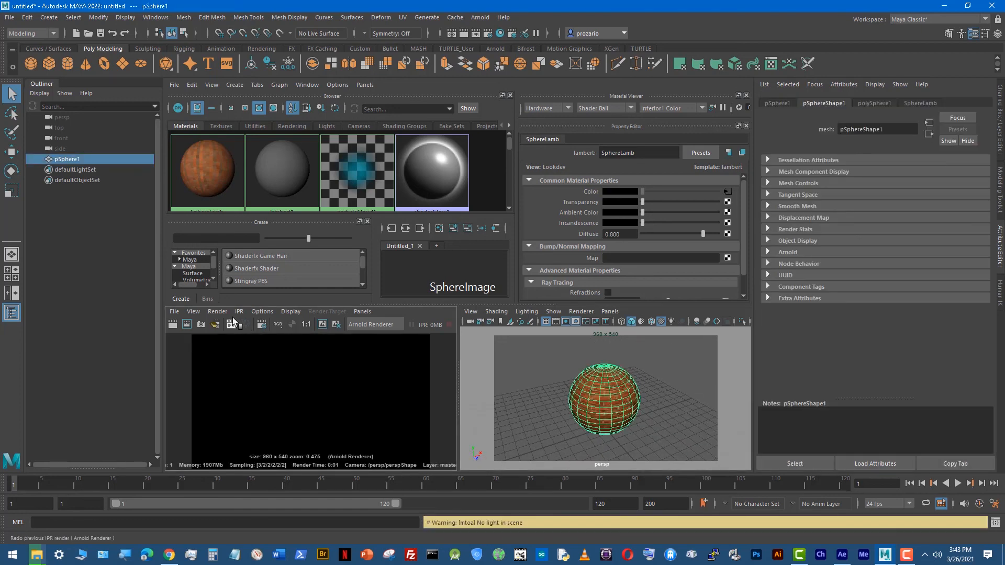
{"action": "left_click", "coordinate": [174, 312]}
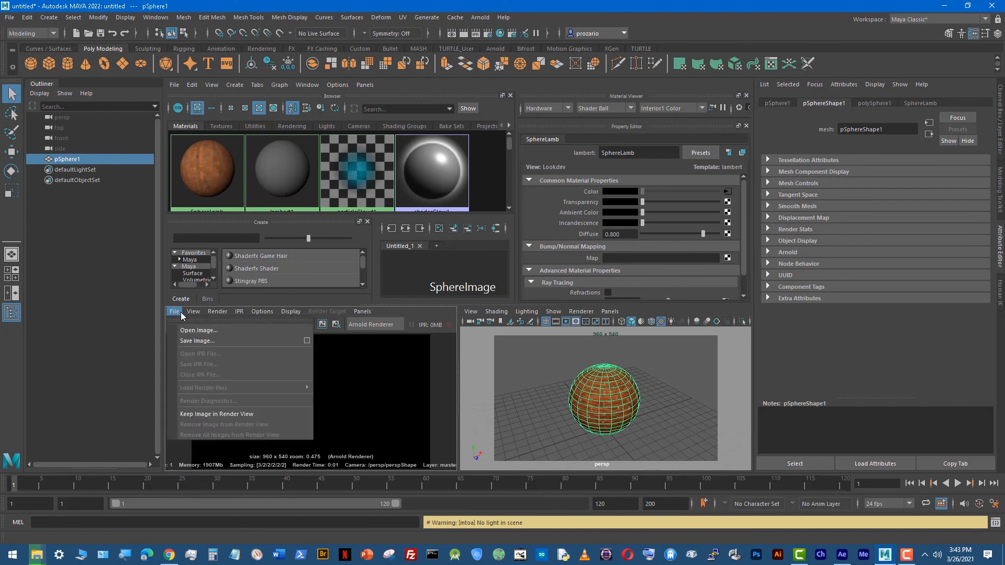
{"action": "left_click", "coordinate": [180, 314]}
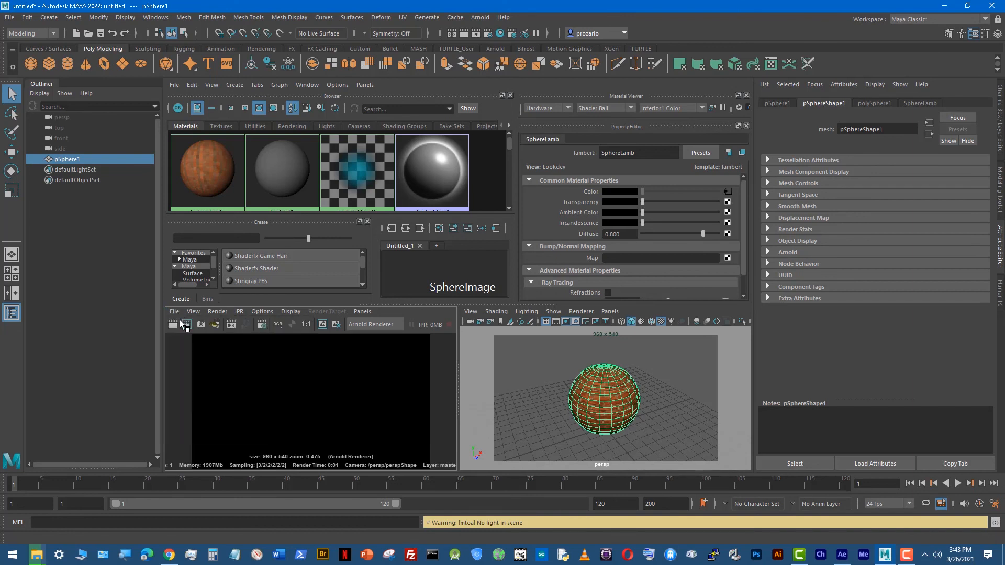
Step: Review the renderable camera and image size in the Common render settings, and close the settings
{"action": "left_click", "coordinate": [262, 325]}
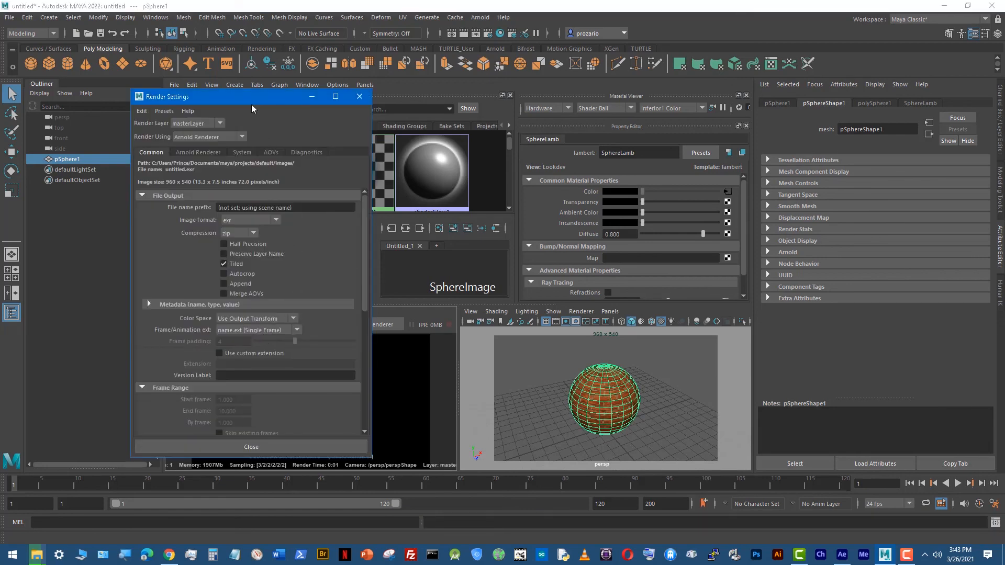
{"action": "left_click_drag", "start_coordinate": [252, 105], "coordinate": [315, 95]}
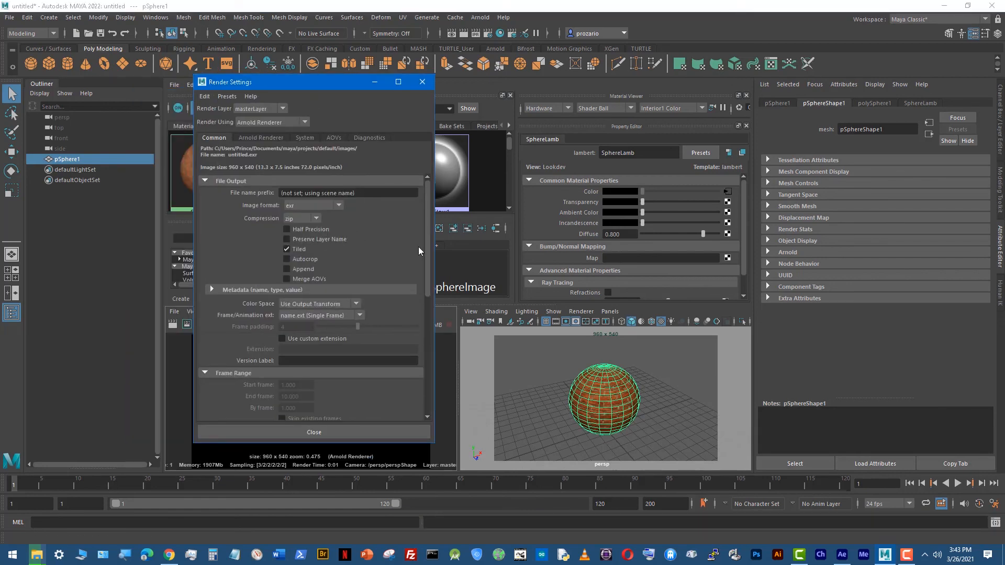
{"action": "left_click_drag", "start_coordinate": [425, 255], "coordinate": [440, 355]}
{"action": "left_click", "coordinate": [335, 242]}
{"action": "left_click", "coordinate": [324, 255]}
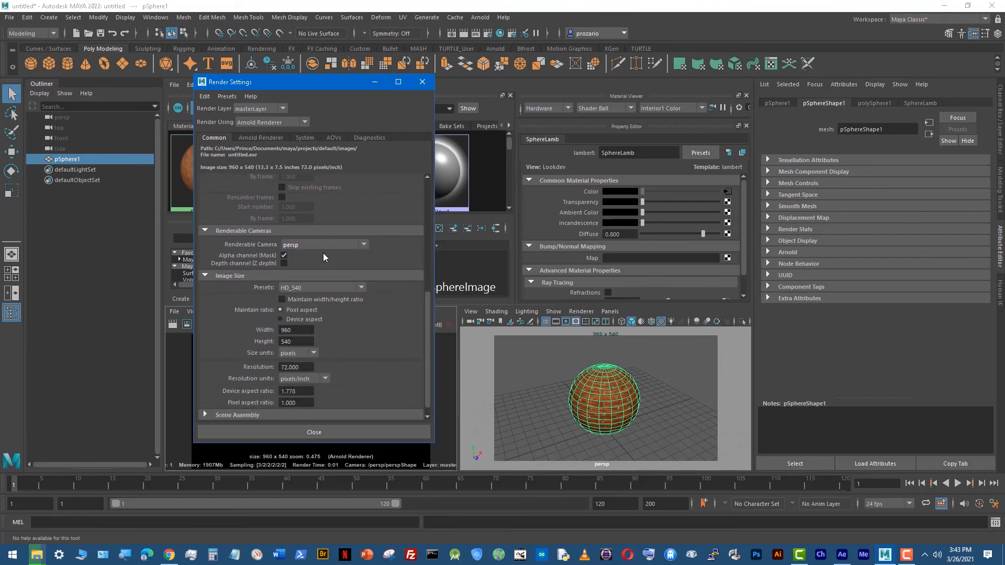
{"action": "left_click", "coordinate": [348, 433]}
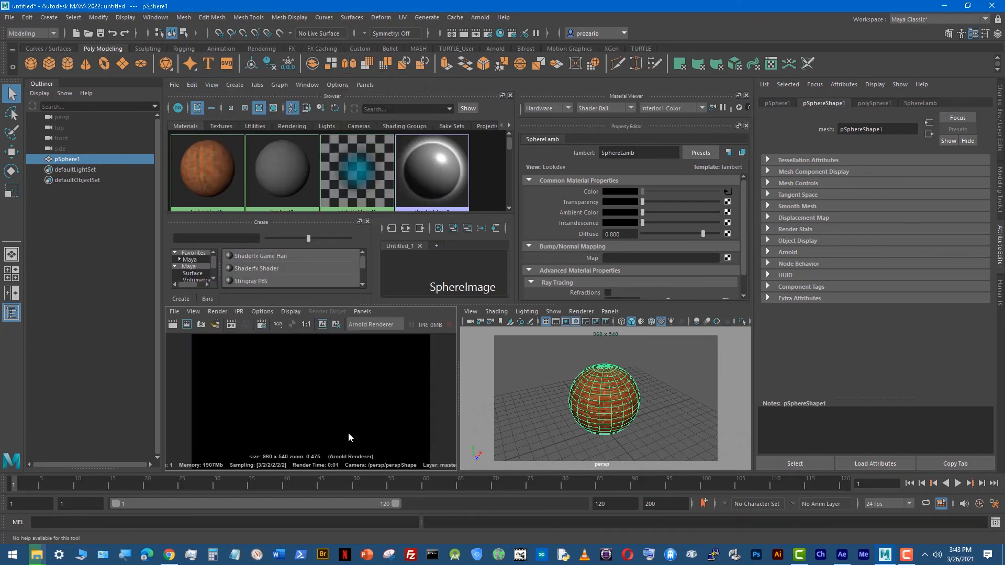
Step: Switch the renderer to Maya Software, render the persp view of the sphere, and deselect the sphere
{"action": "left_click", "coordinate": [263, 323]}
{"action": "left_click", "coordinate": [259, 122]}
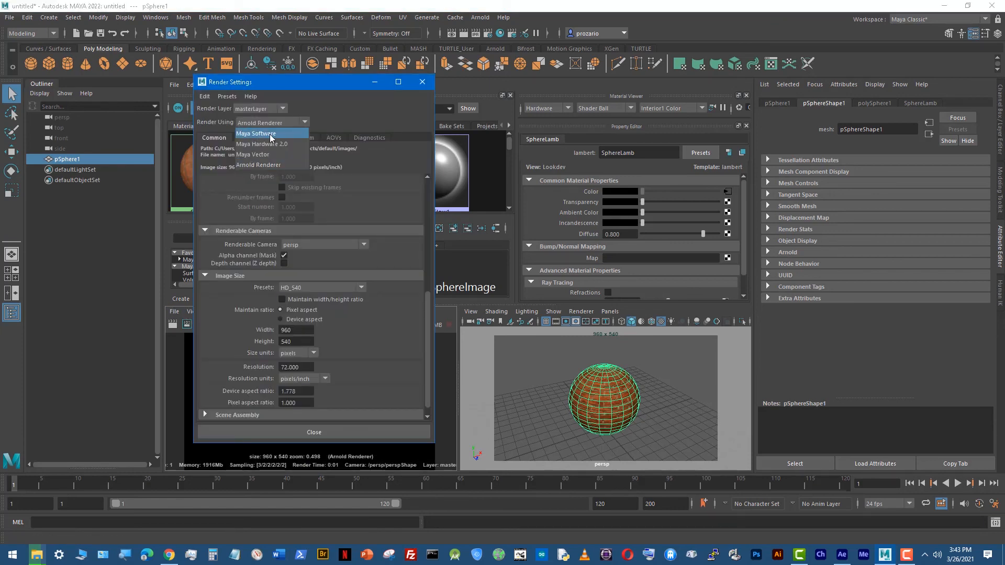
{"action": "left_click", "coordinate": [271, 134]}
{"action": "left_click", "coordinate": [299, 433]}
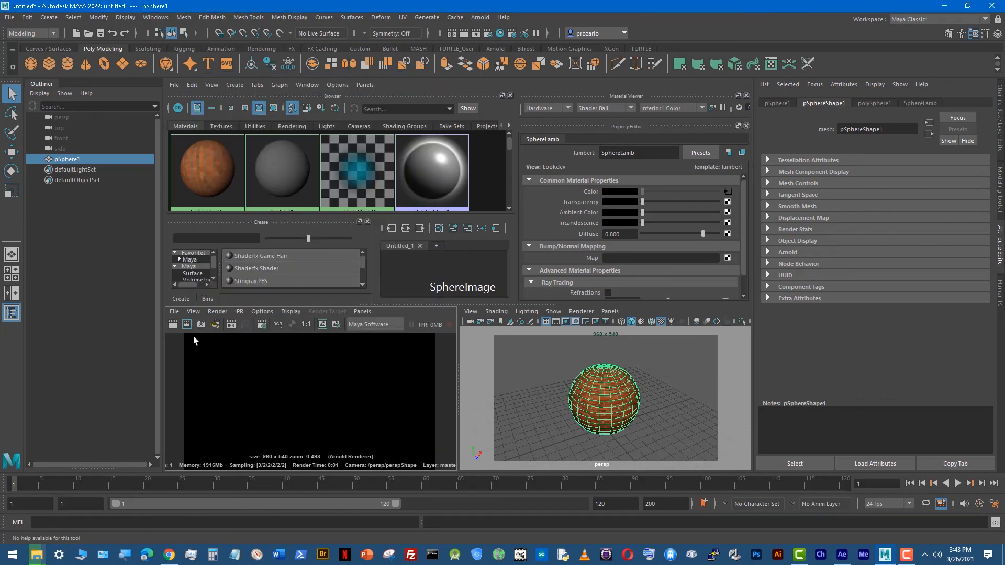
{"action": "left_click", "coordinate": [172, 324]}
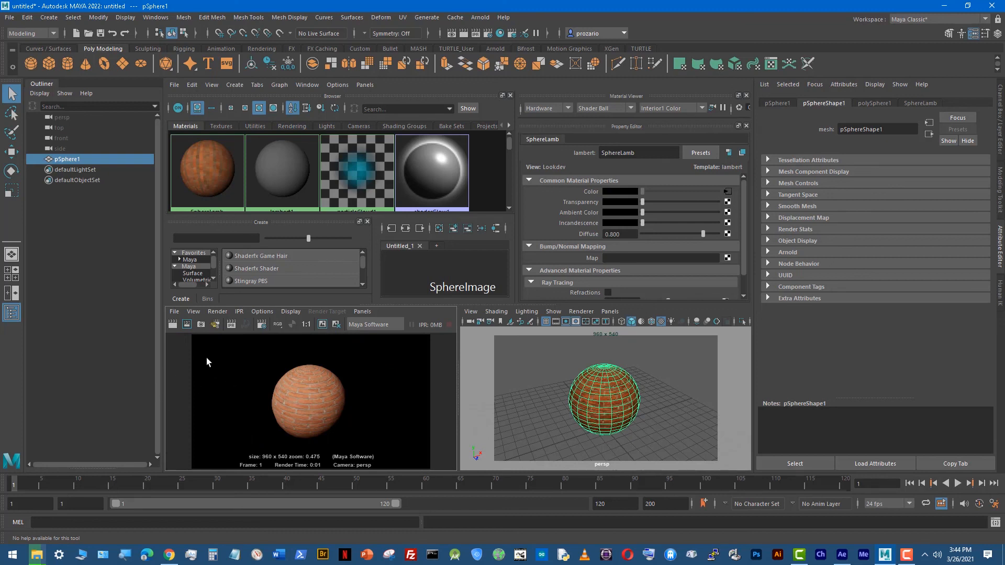
{"action": "left_click", "coordinate": [531, 410]}
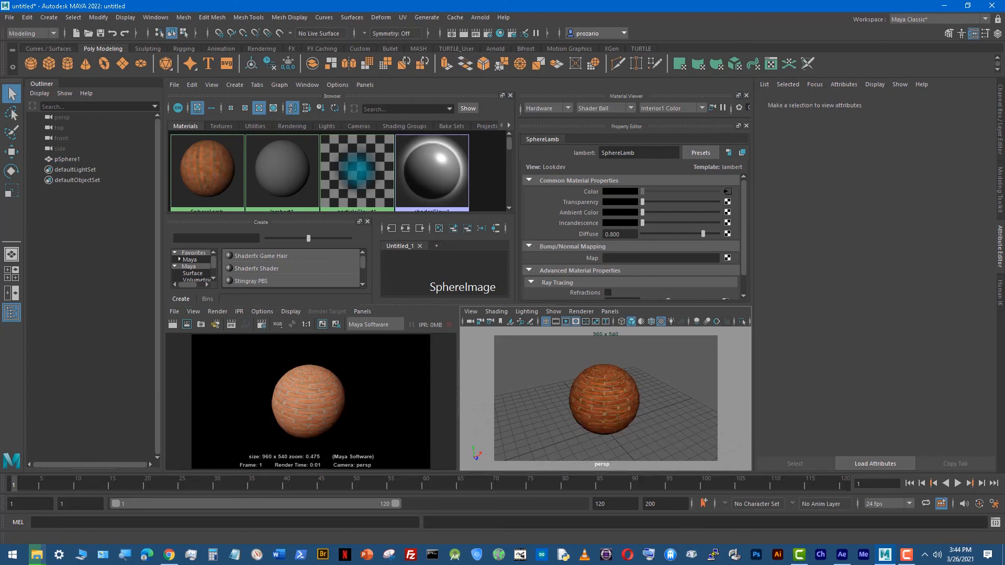